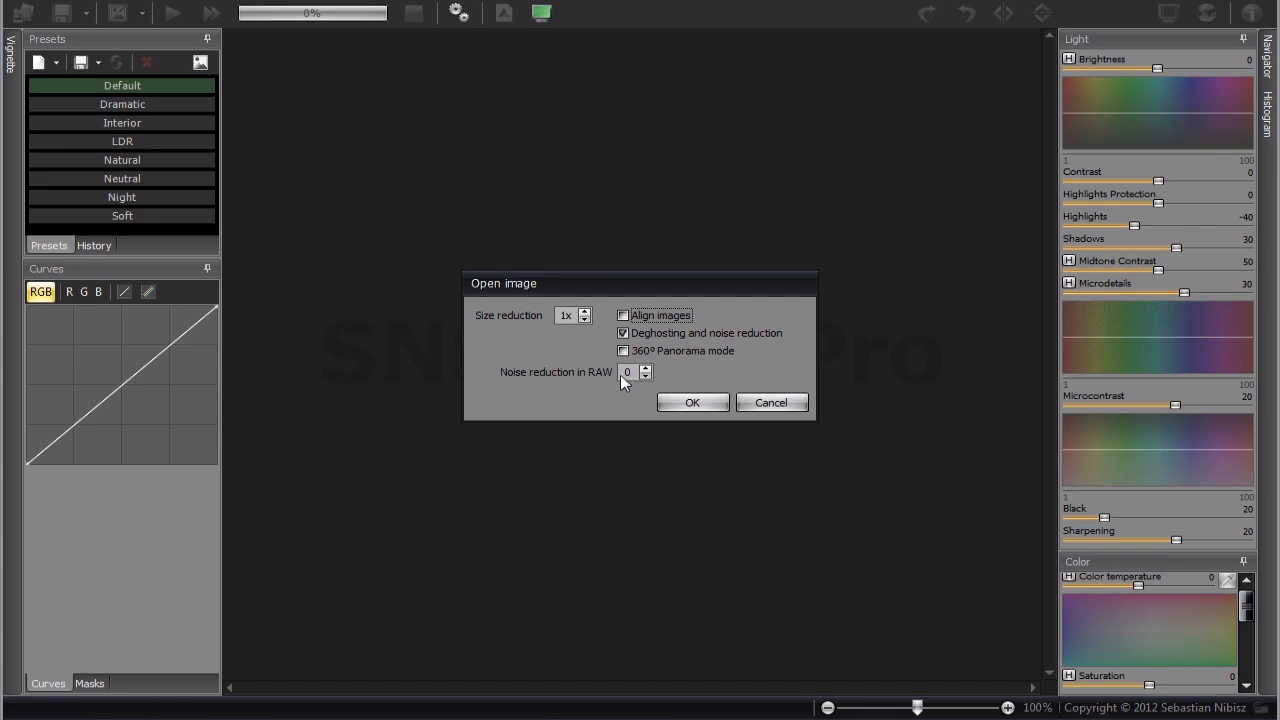
Load the images at 1x size with deghosting and noise reduction on, alignment and panorama mode off, and RAW noise reduction 0
click(688, 402)
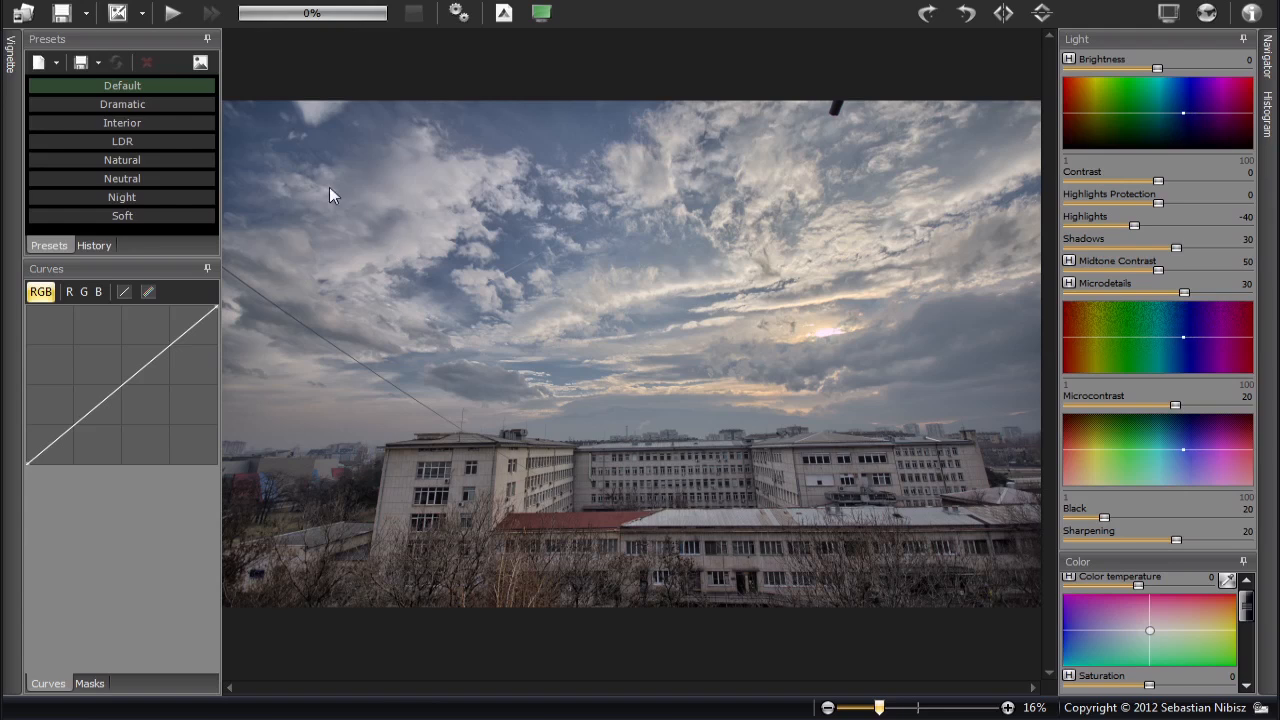
Preview the Default, Interior, LDR, Natural, Neutral, Night and Soft presets on the cityscape photo
click(171, 86)
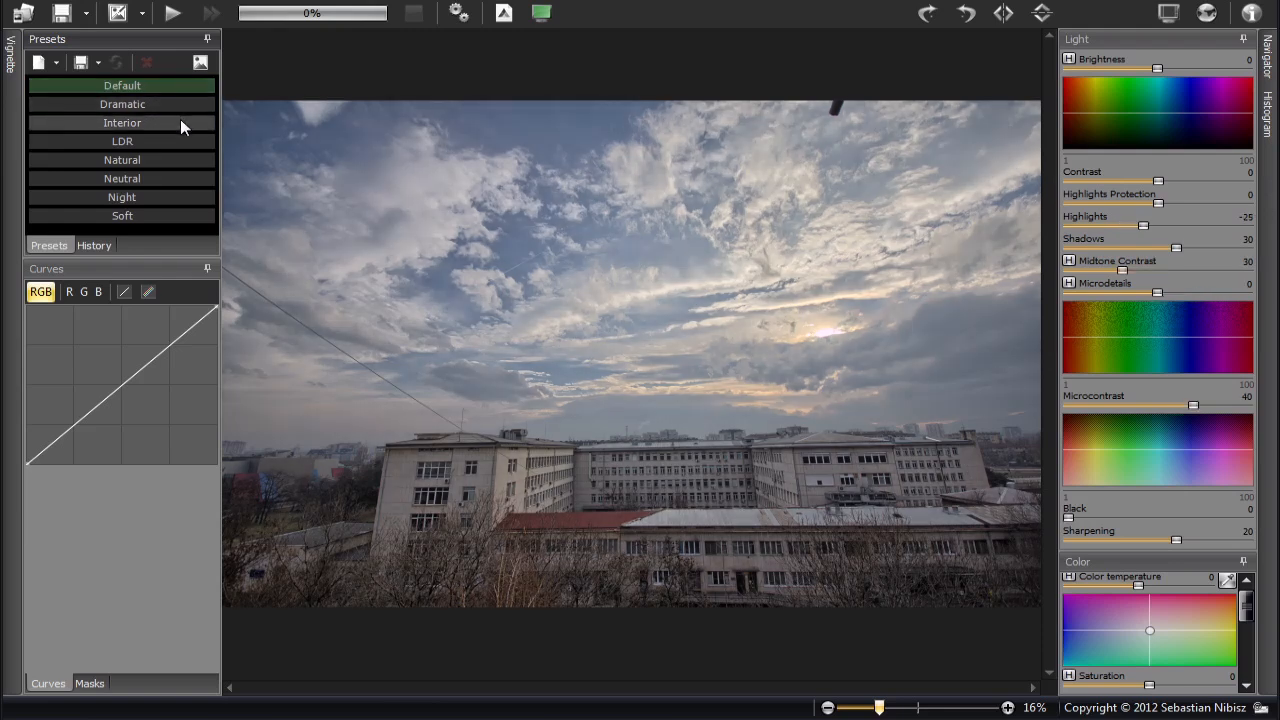
click(180, 123)
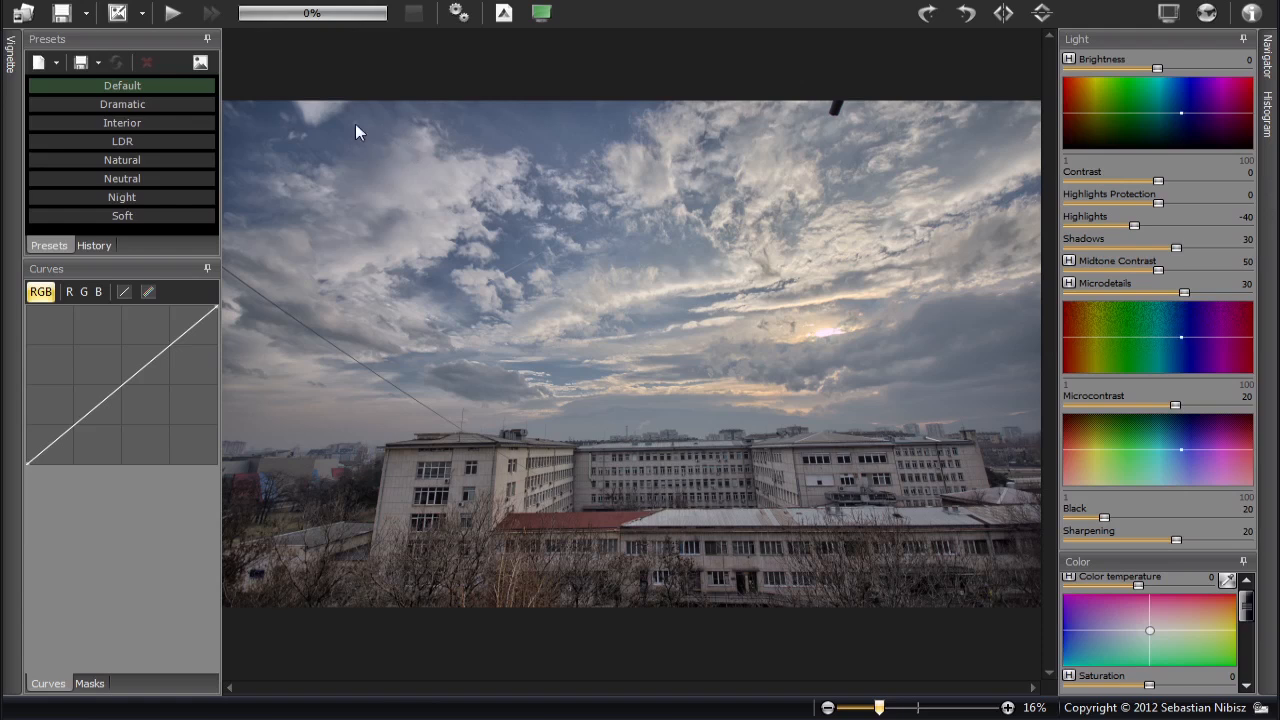
click(156, 82)
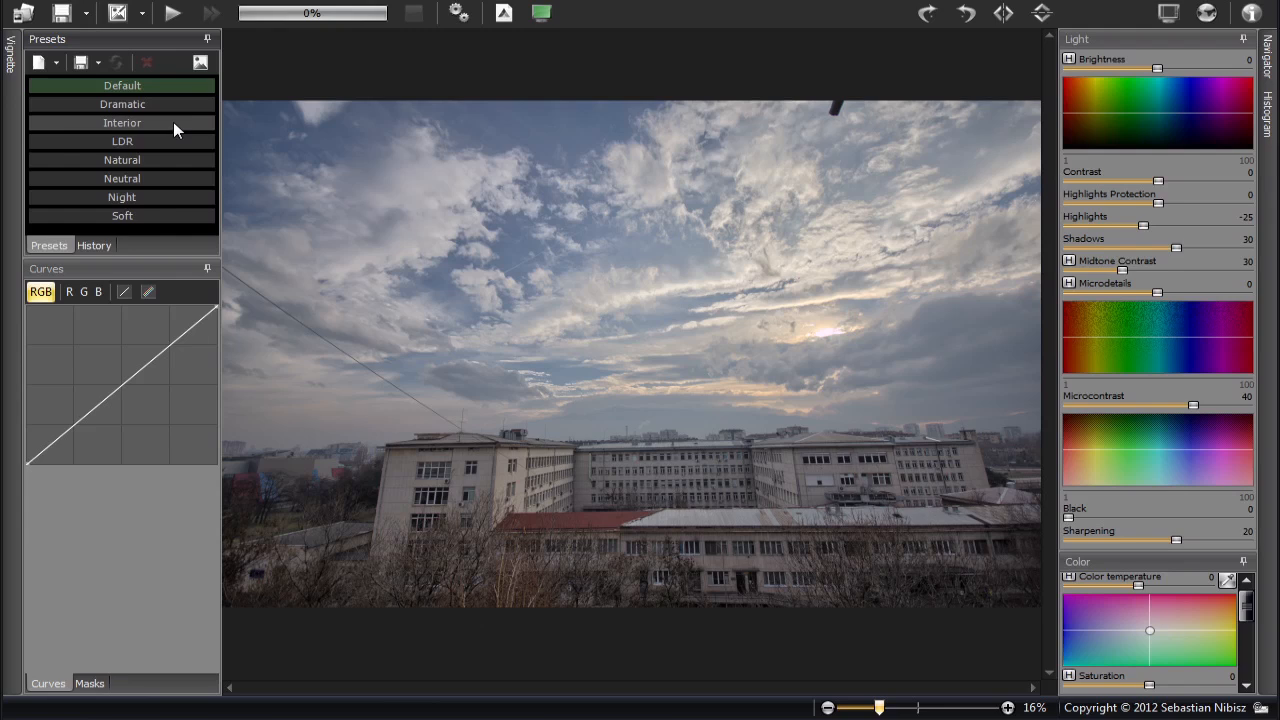
click(174, 122)
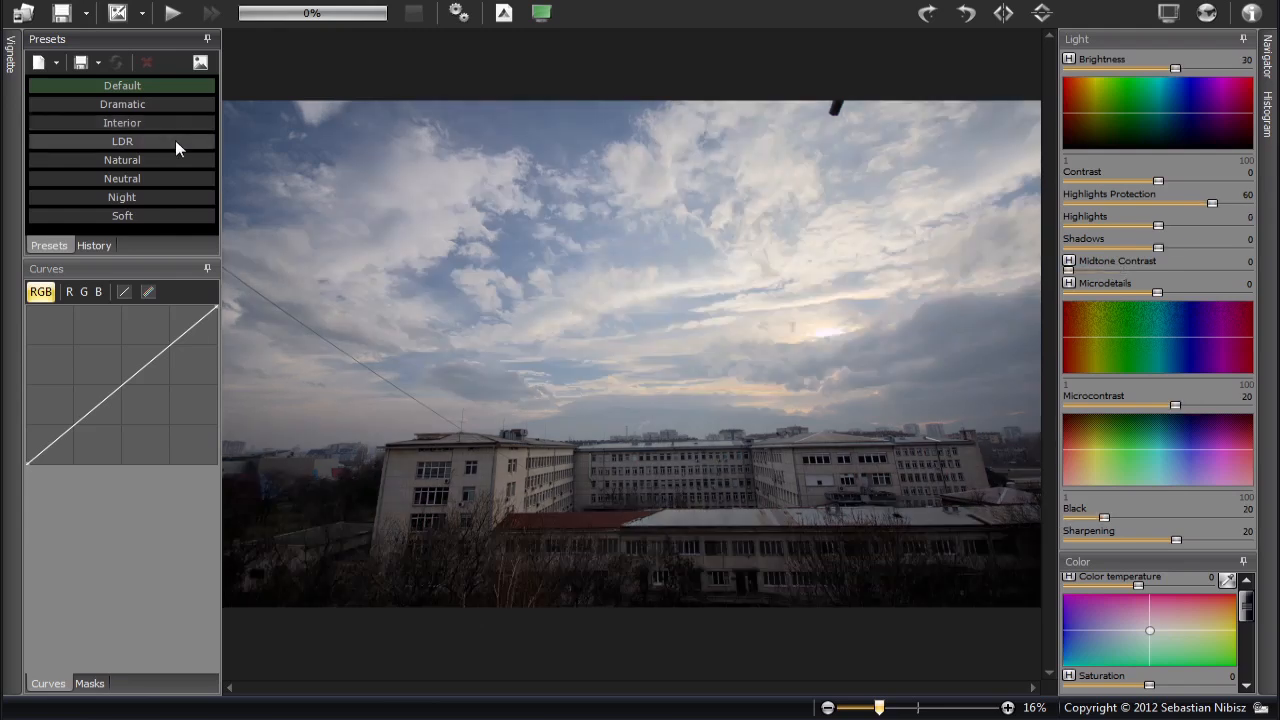
click(175, 140)
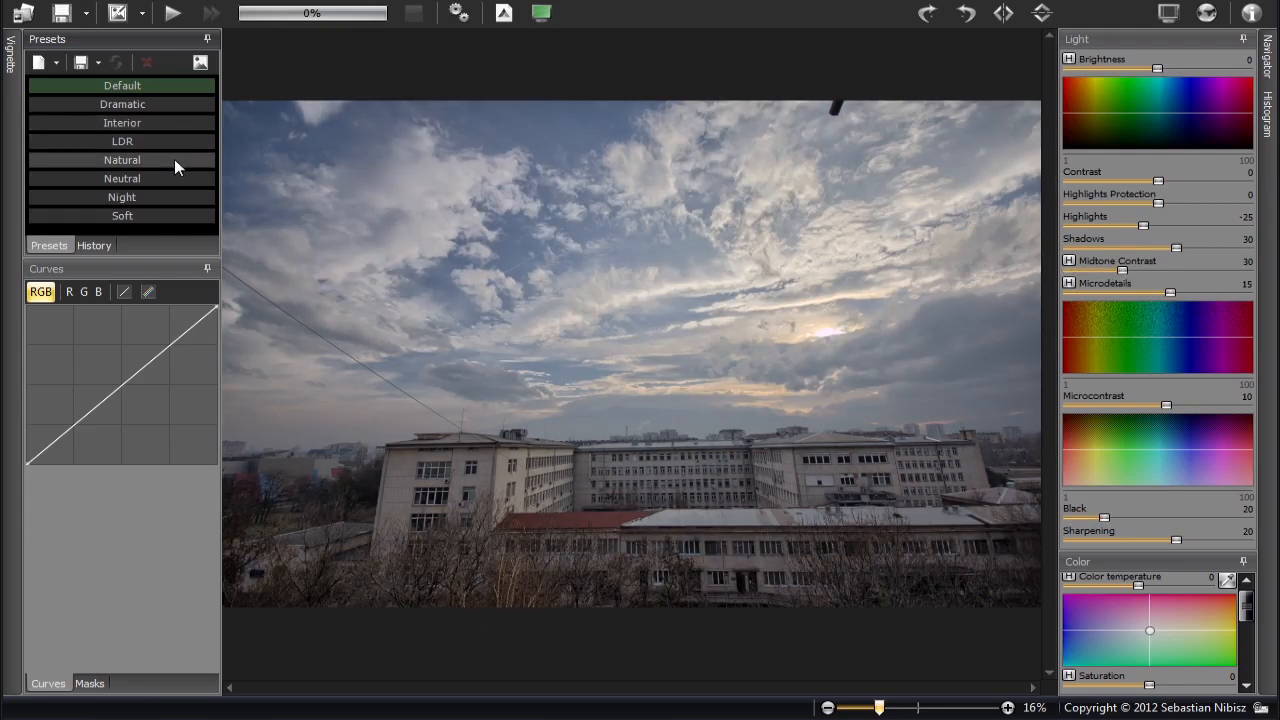
click(174, 176)
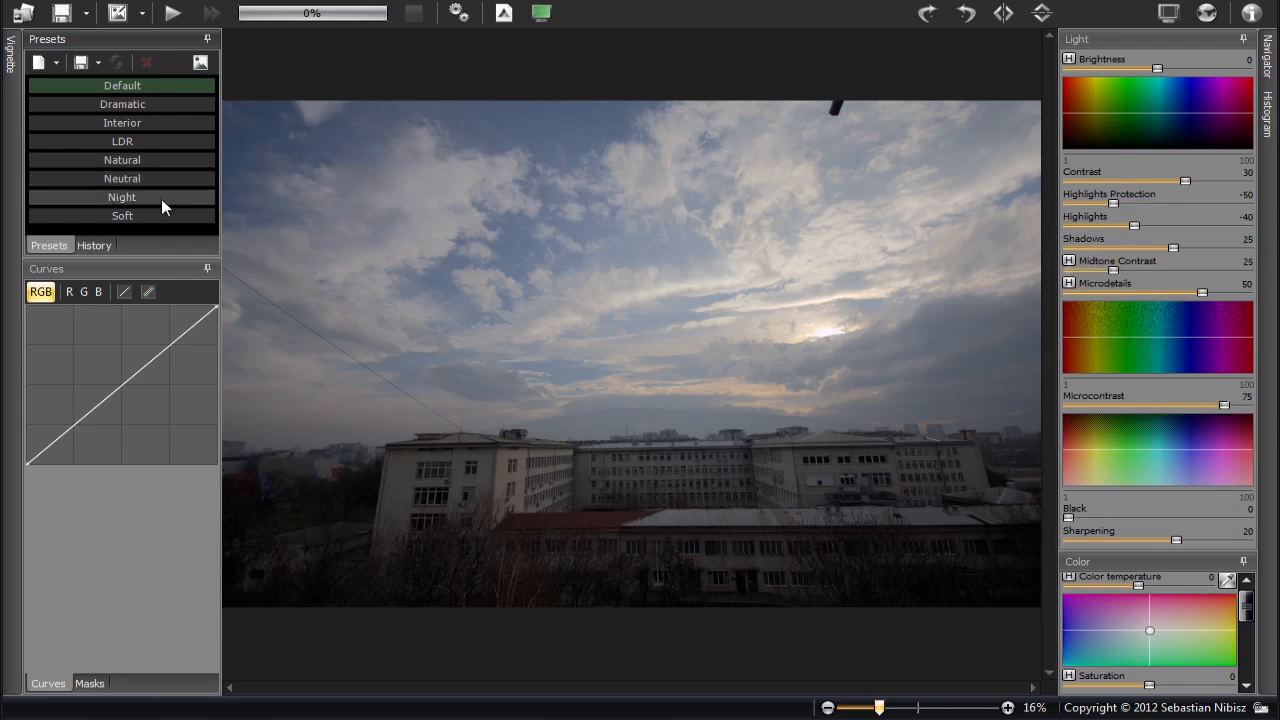
click(161, 199)
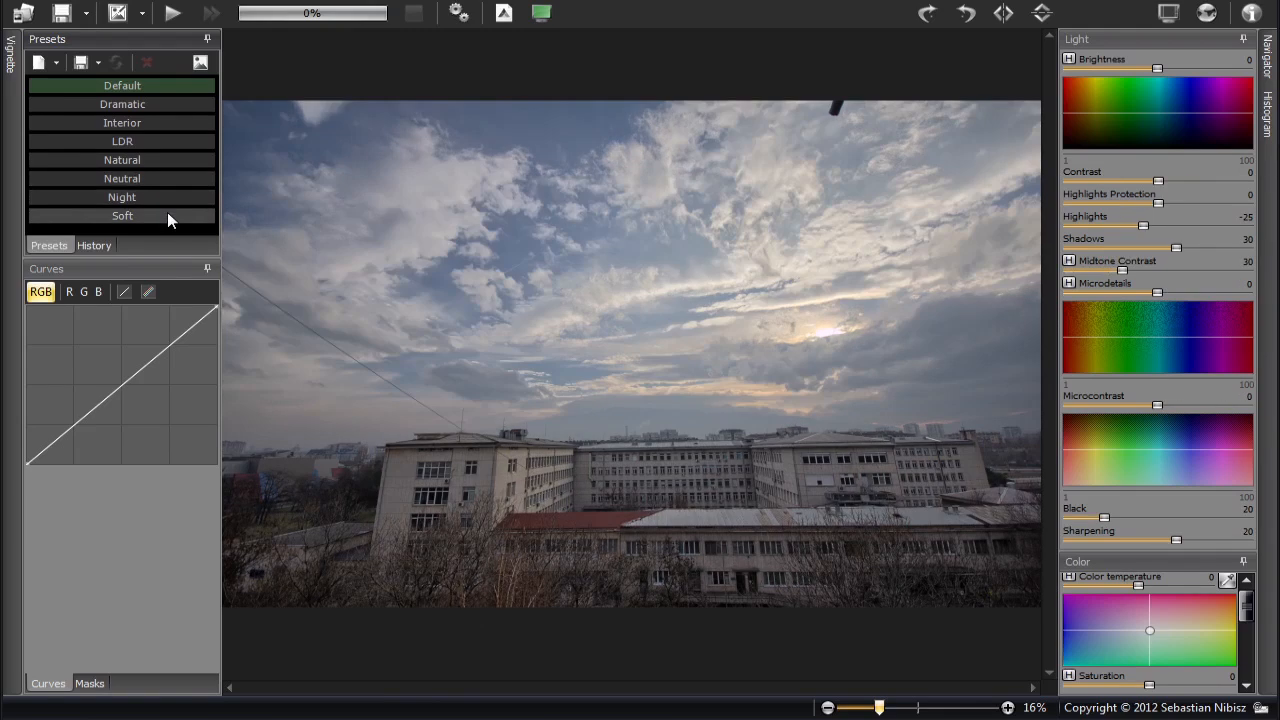
click(167, 212)
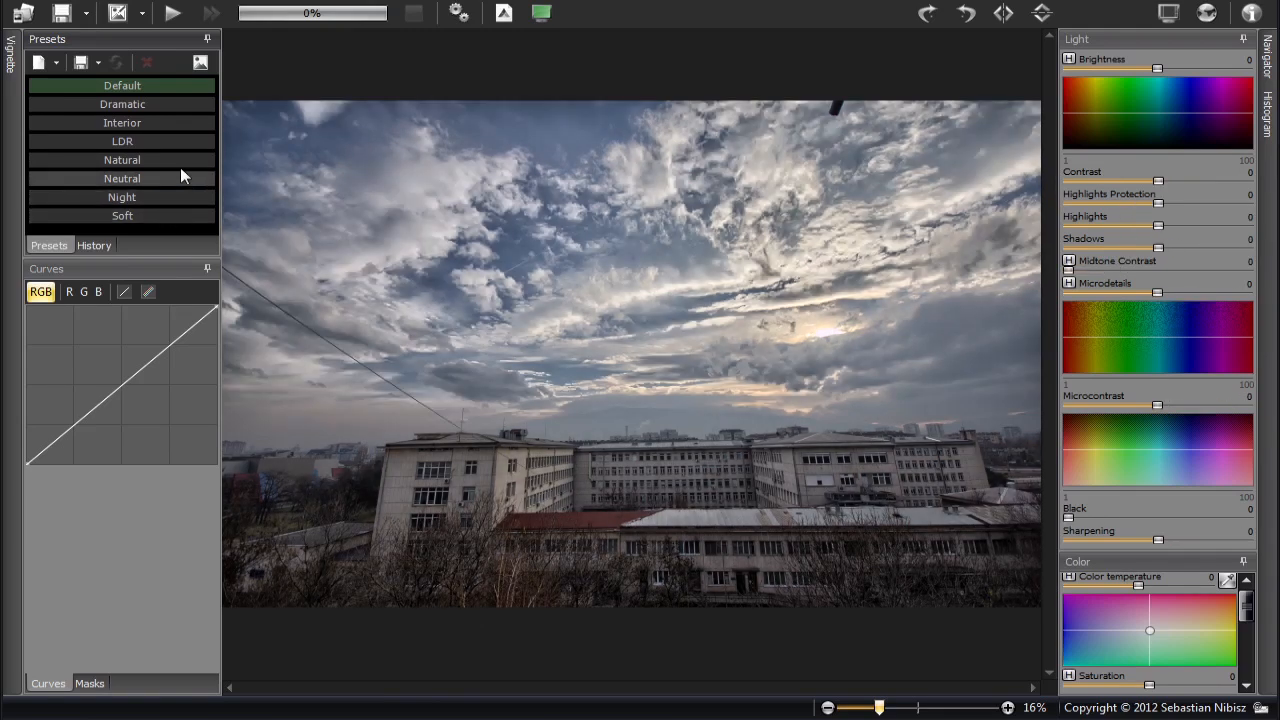
Compare the Dramatic and Neutral presets, try the Night preset on the photo, and return to Default
click(156, 106)
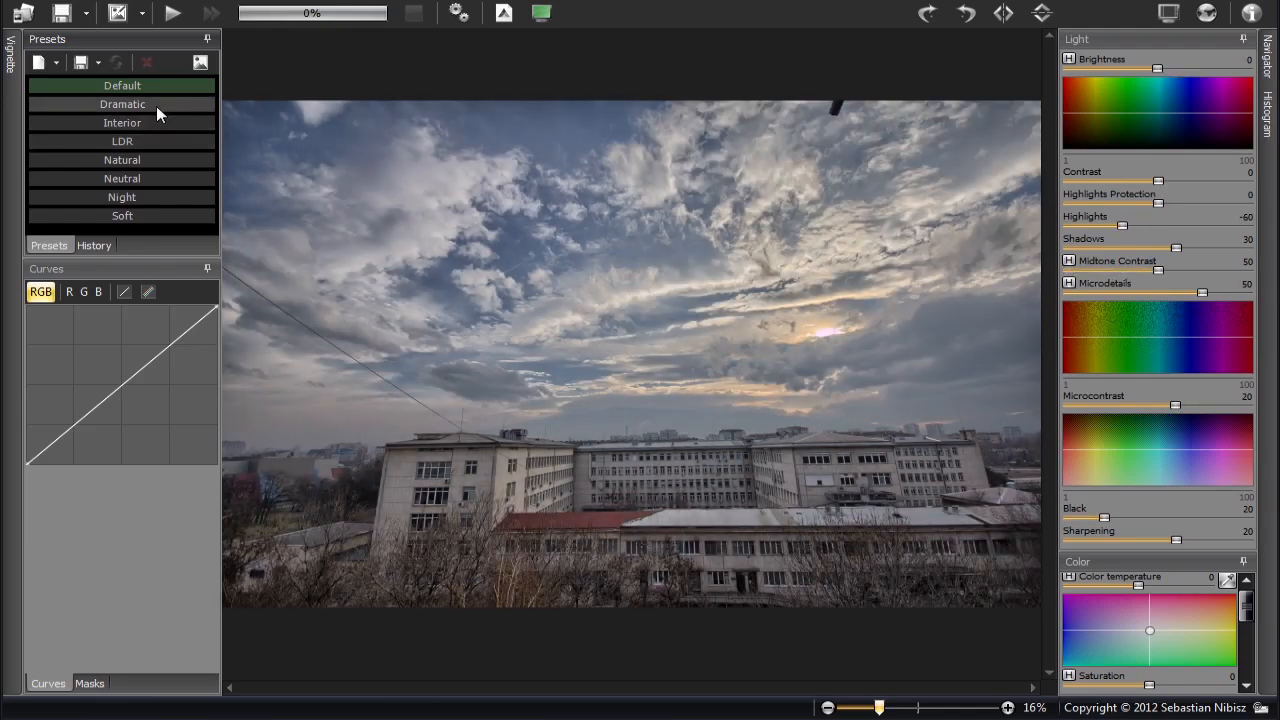
click(173, 179)
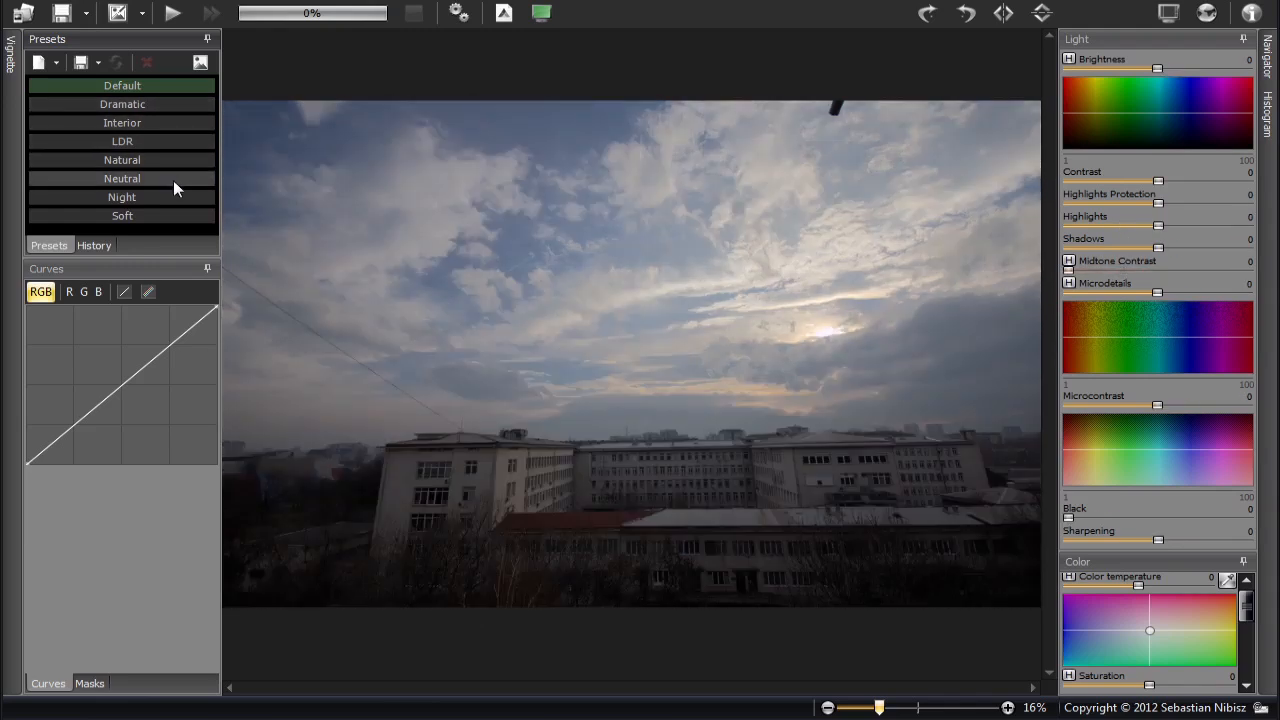
click(176, 196)
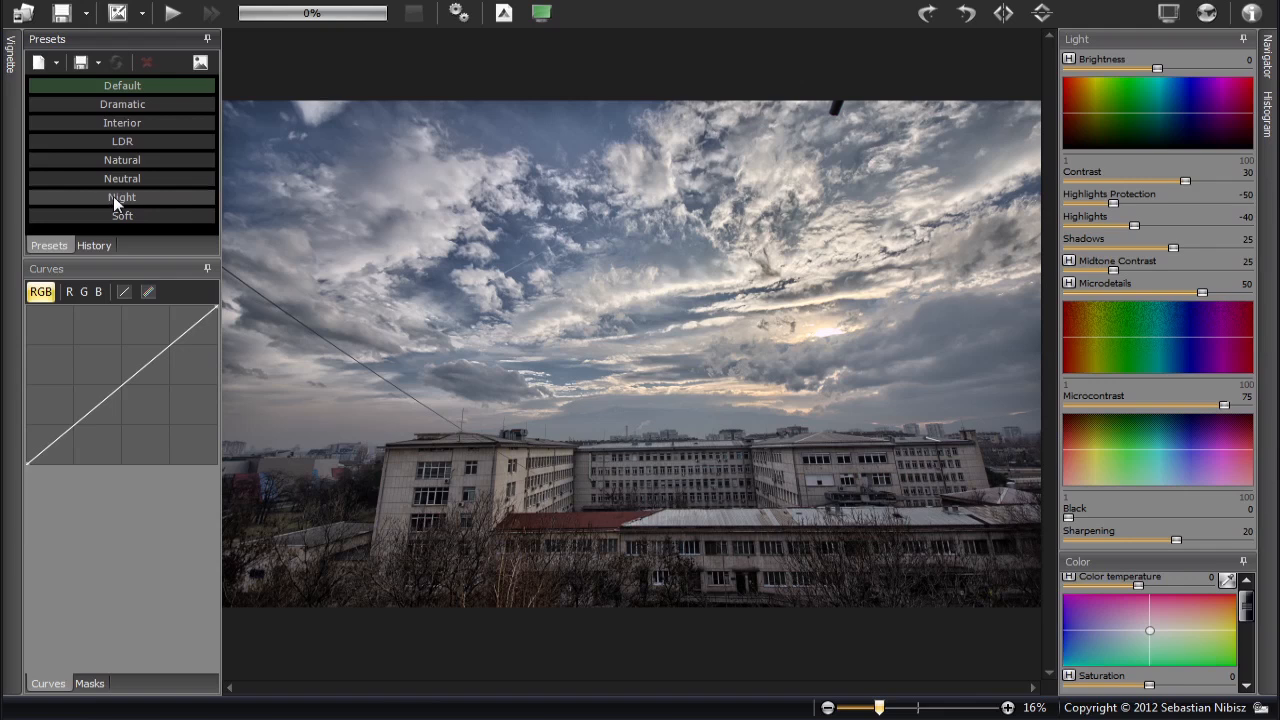
click(183, 198)
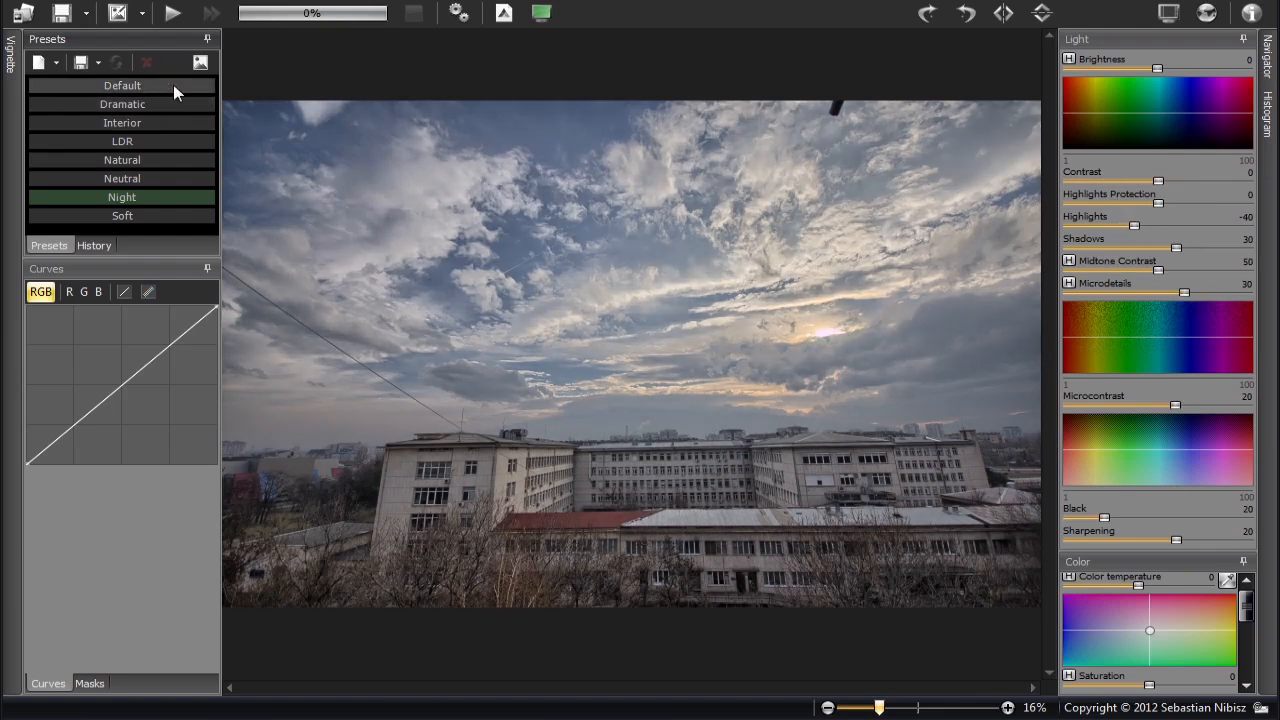
click(173, 88)
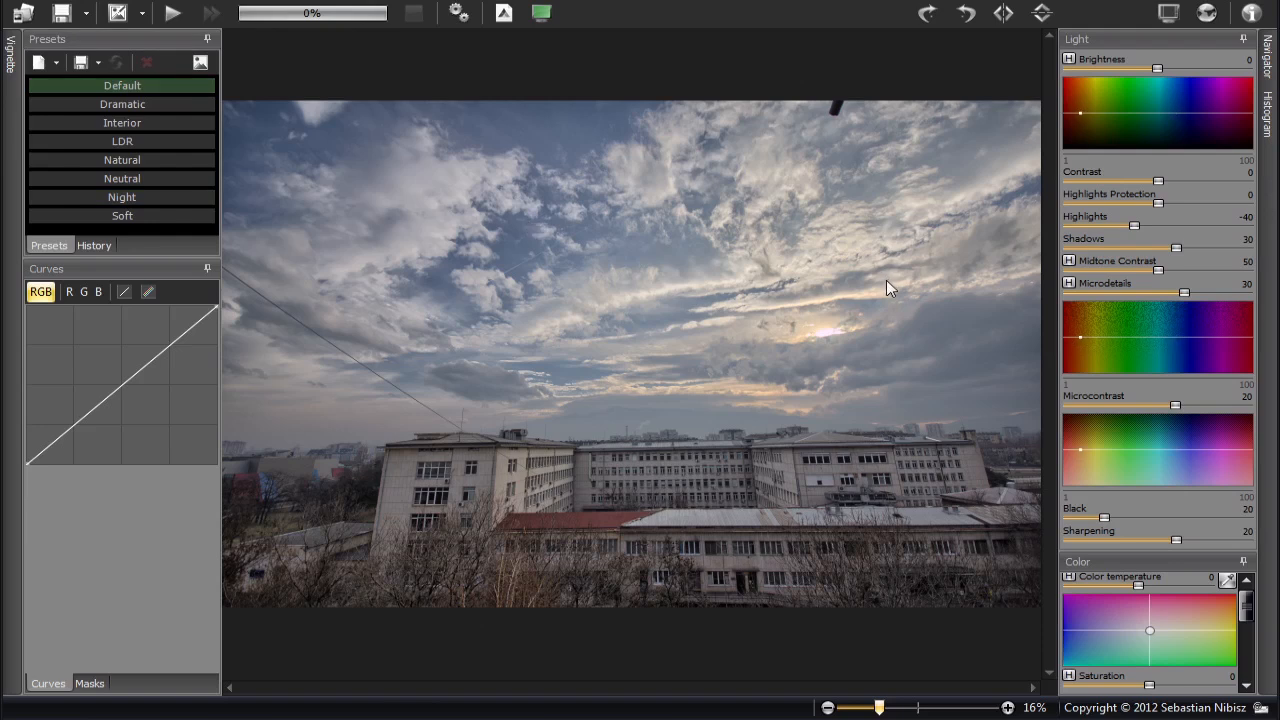
Try an S-shaped RGB curve that raises the highlights and lowers the shadows
drag(165, 335, 169, 328)
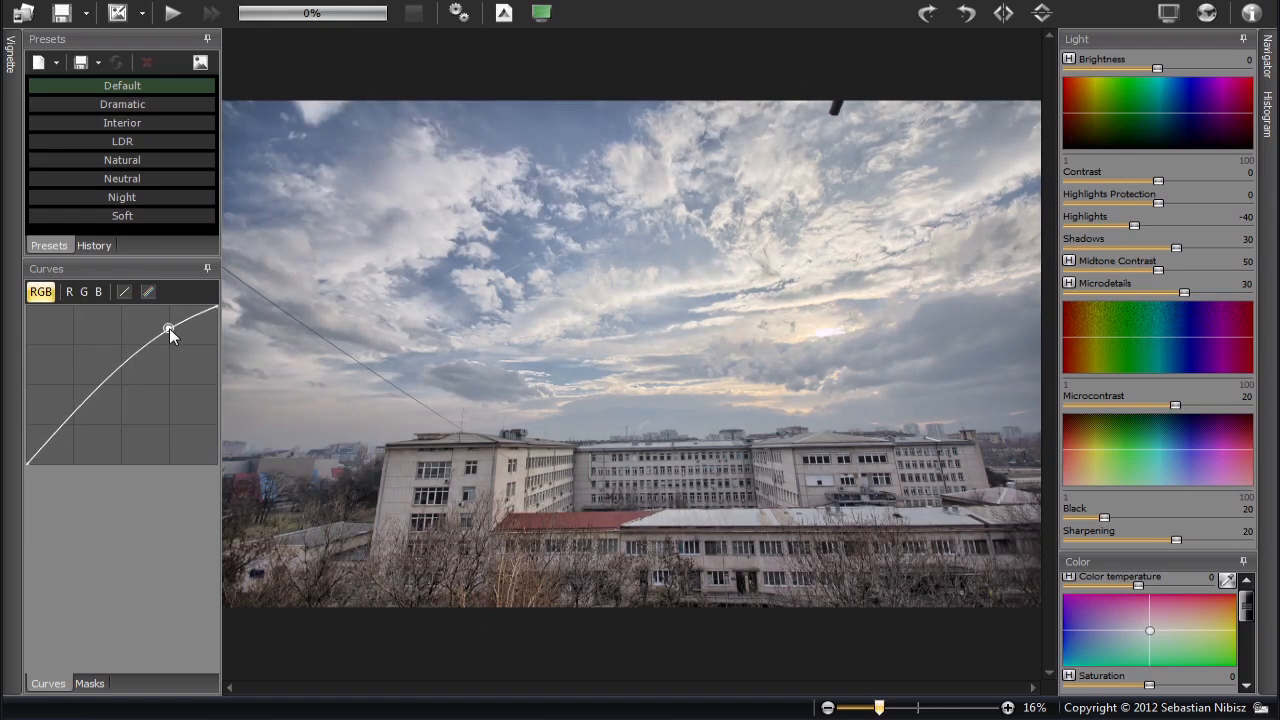
drag(75, 408, 77, 430)
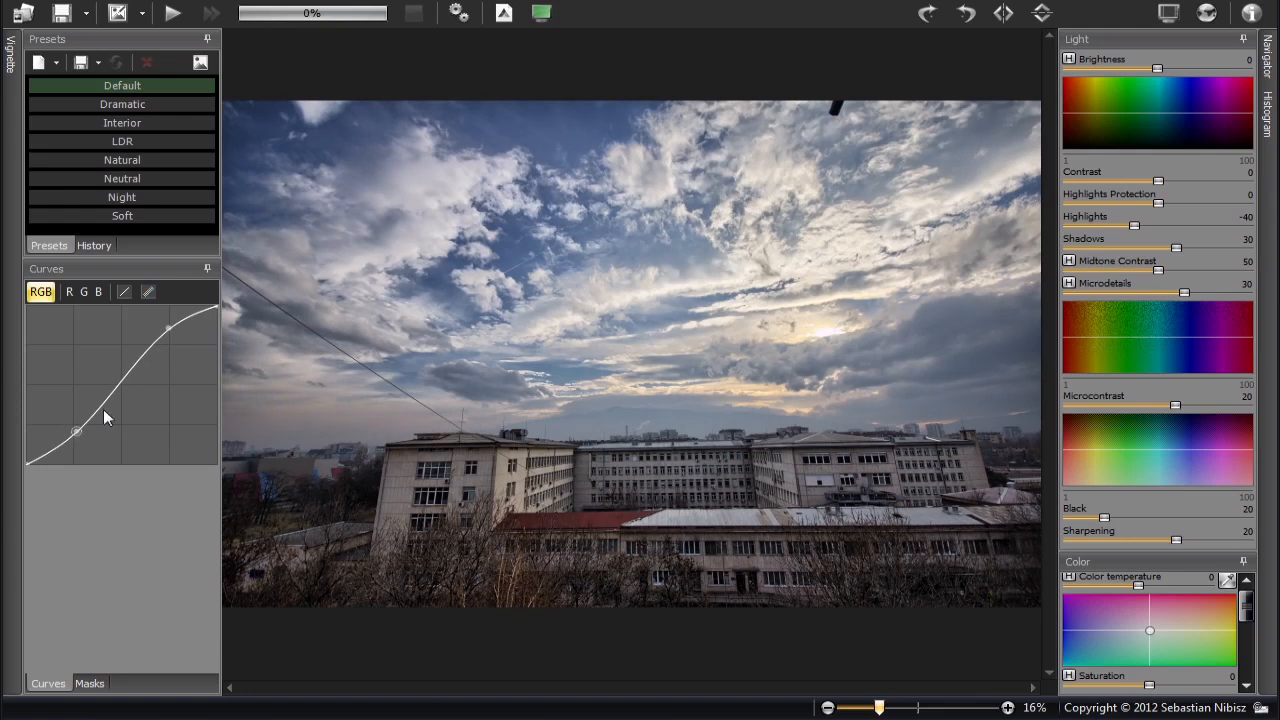
Try a curve adjustment on the red channel and reset the curves to straight lines
click(69, 292)
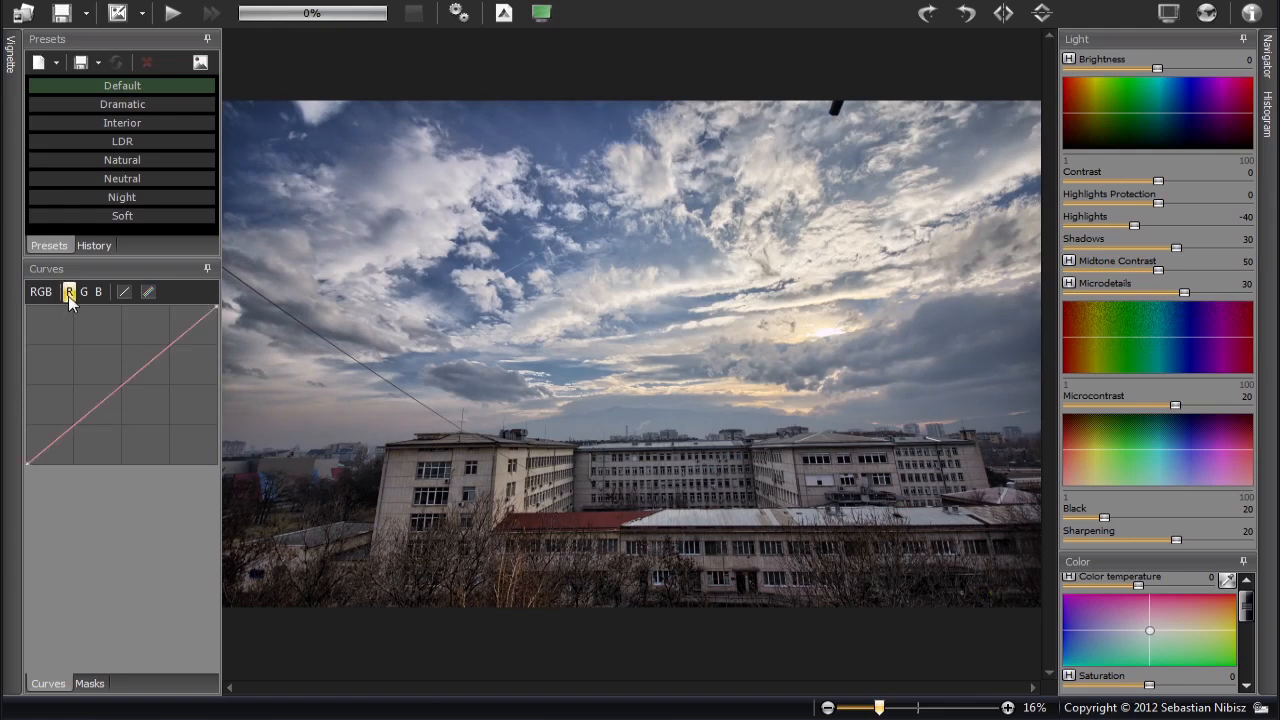
drag(155, 336, 251, 291)
click(123, 293)
click(88, 293)
click(40, 293)
click(125, 293)
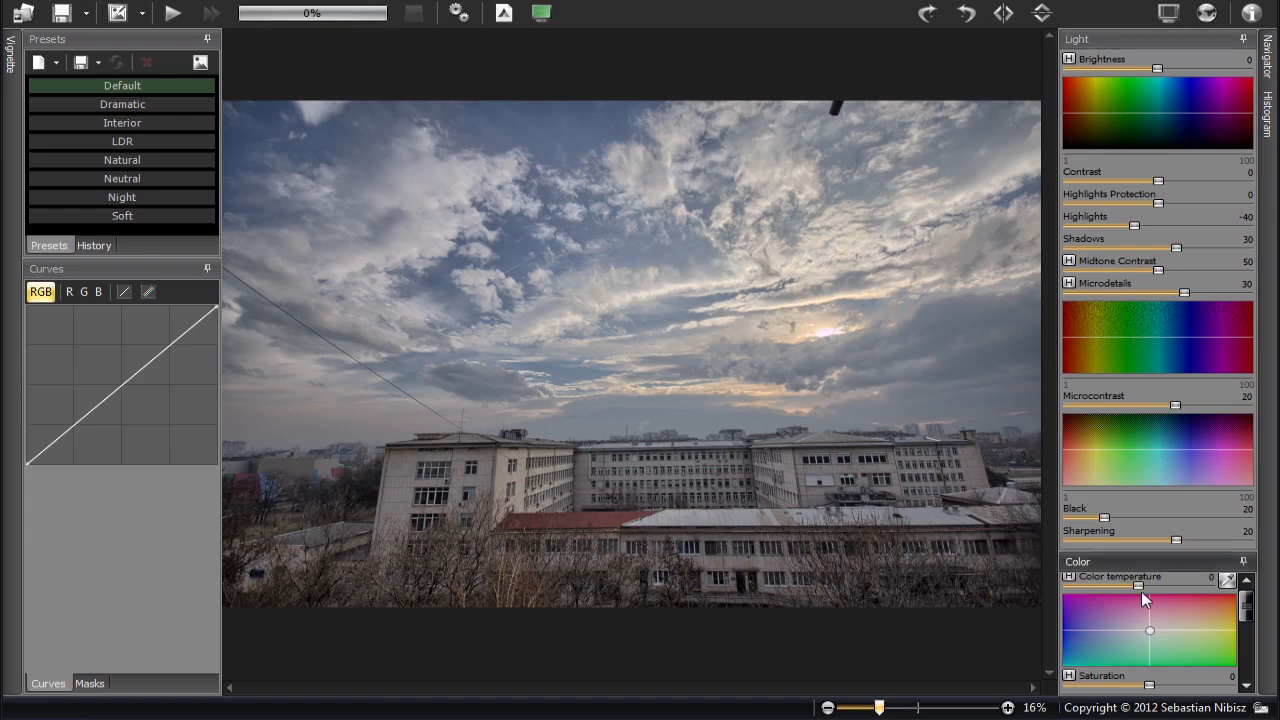
Try mirroring the photo horizontally and vertically, reverting each flip to restore the original orientation
click(1004, 20)
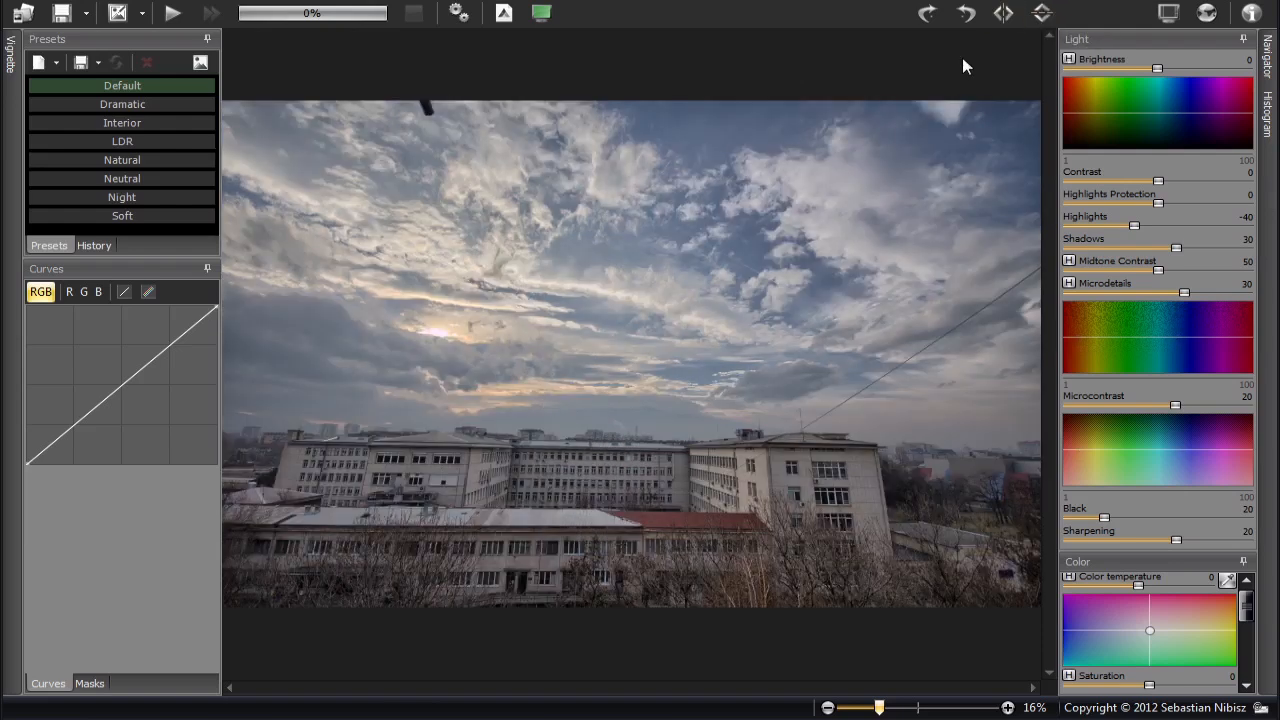
click(1003, 20)
click(1042, 14)
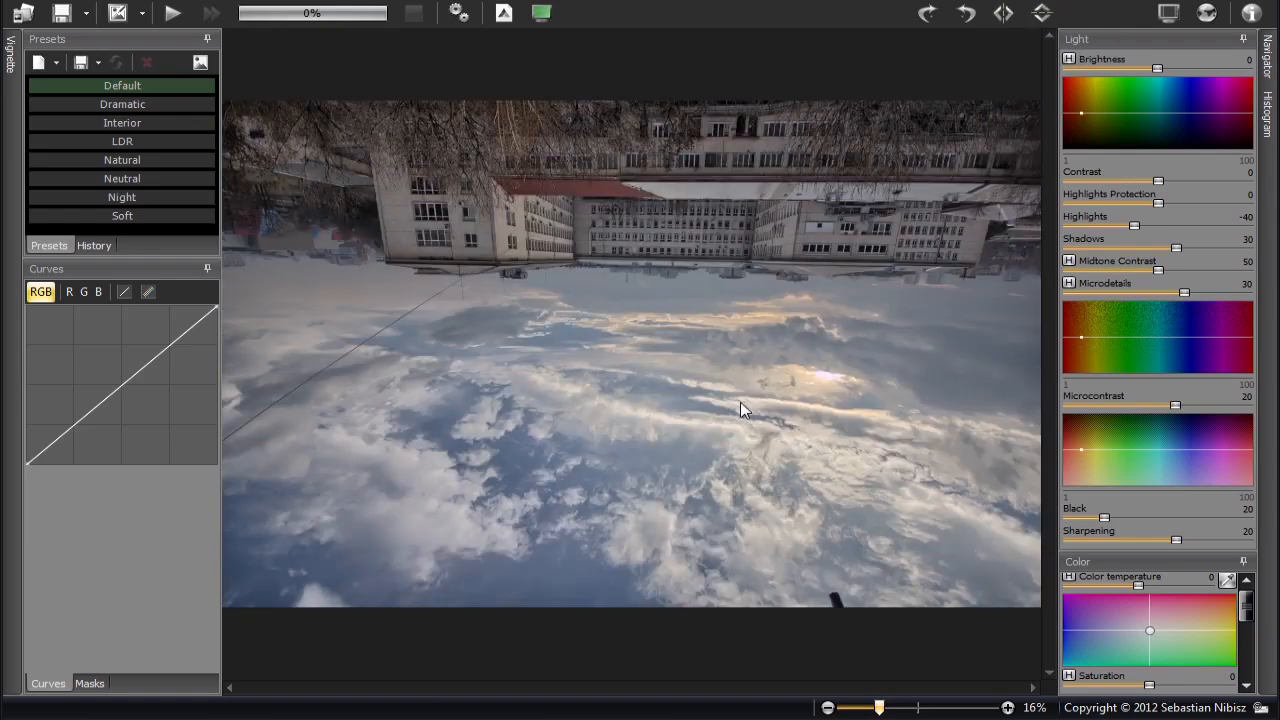
click(1042, 13)
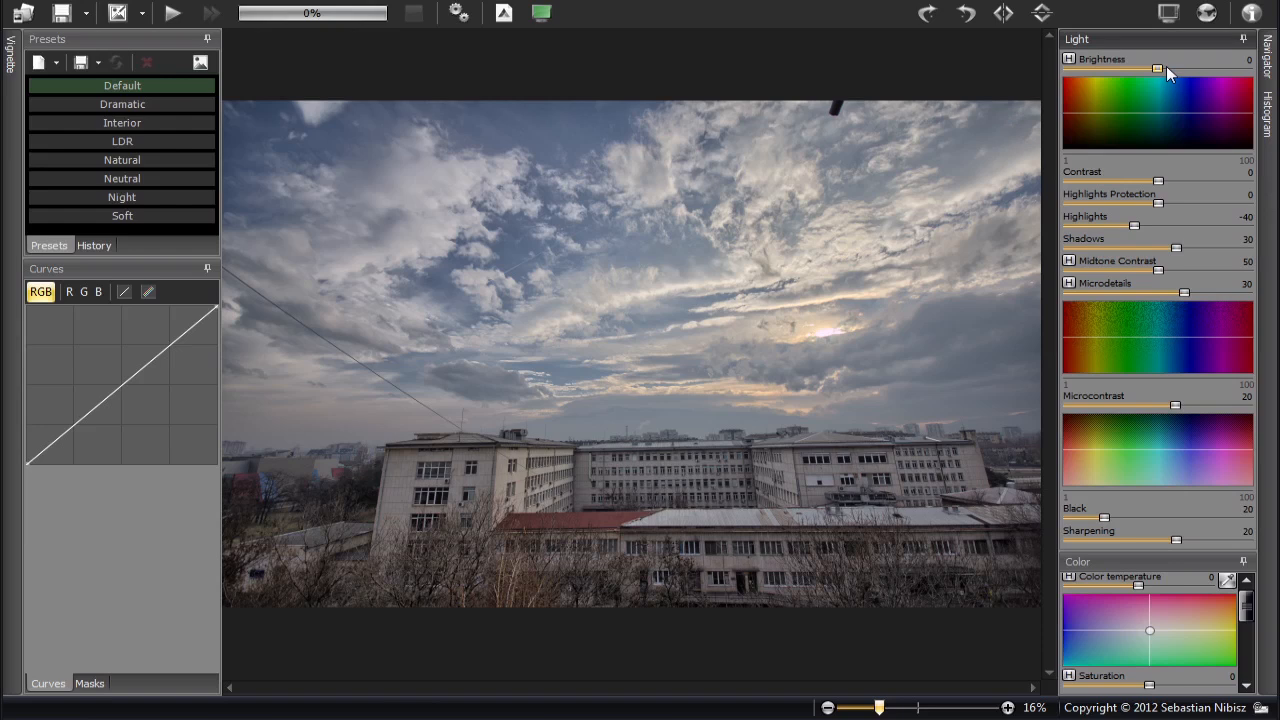
Try Brightness at 39 and a small Contrast adjustment, returning both to 0
mouse_move(1159, 68)
mouse_down()
mouse_move(1095, 68)
mouse_move(1230, 69)
mouse_move(1180, 69)
mouse_up()
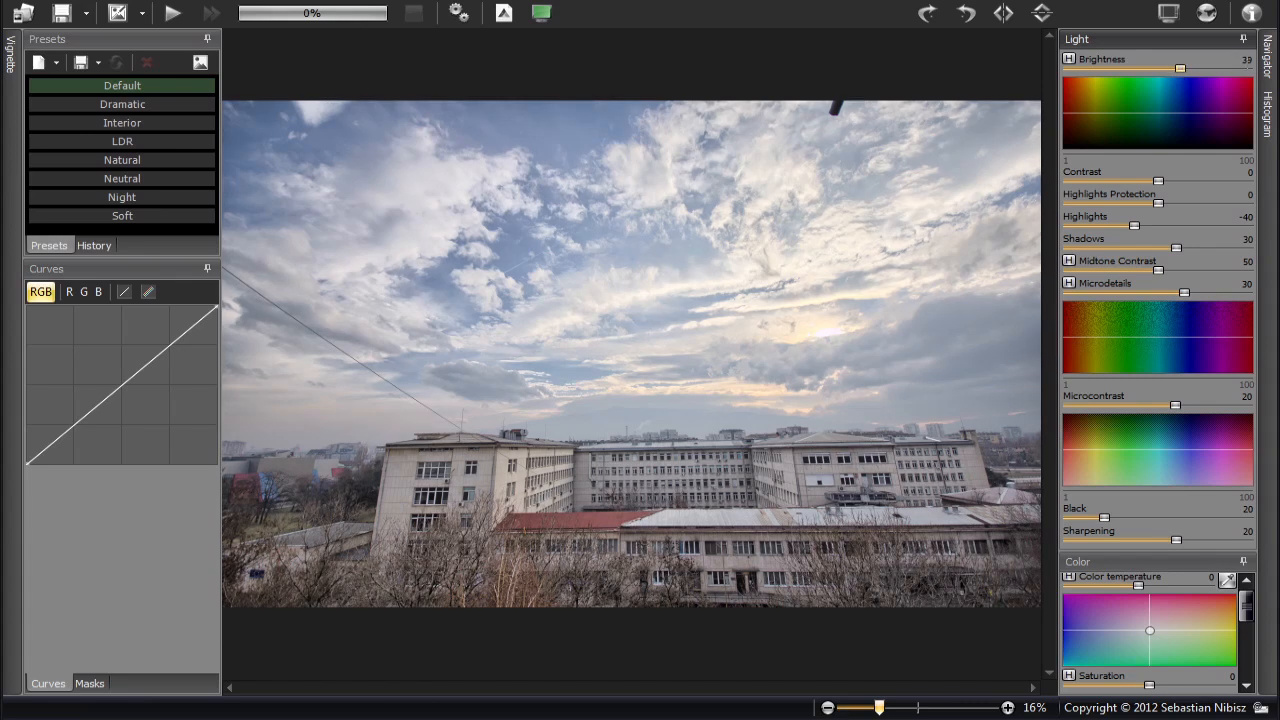
double_click(1180, 68)
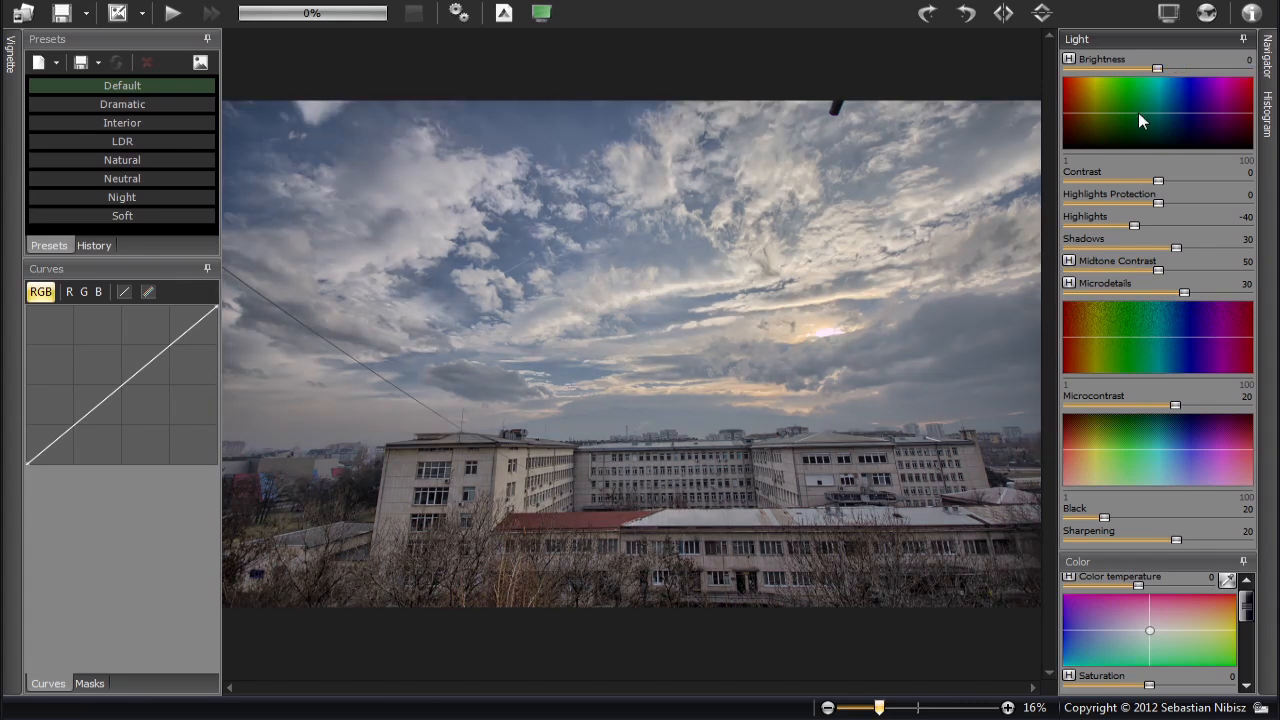
mouse_move(1158, 178)
mouse_down()
mouse_move(1252, 185)
mouse_move(1106, 183)
mouse_move(1172, 186)
mouse_move(1162, 181)
mouse_up()
Set Highlights Protection to 30 and Highlights to -32, trying 100 for the protection and -150 and 150 for the highlights first
drag(1174, 203, 1262, 203)
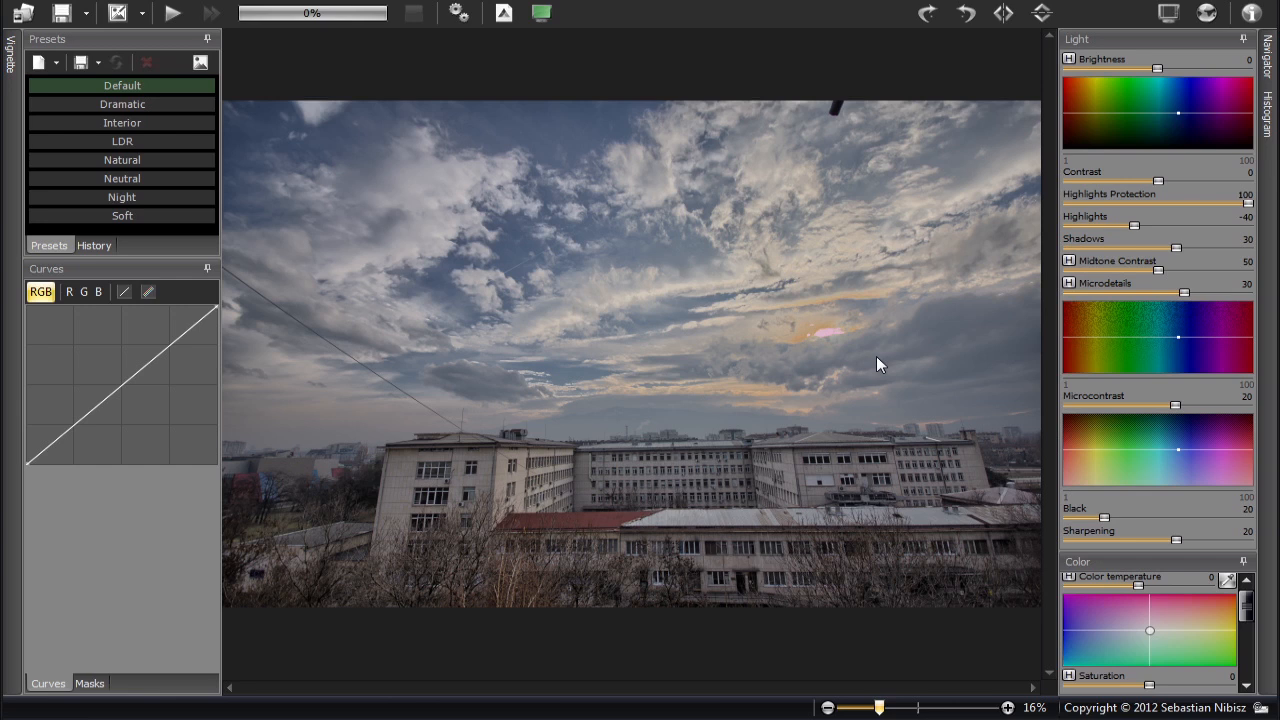
drag(1248, 204, 1177, 205)
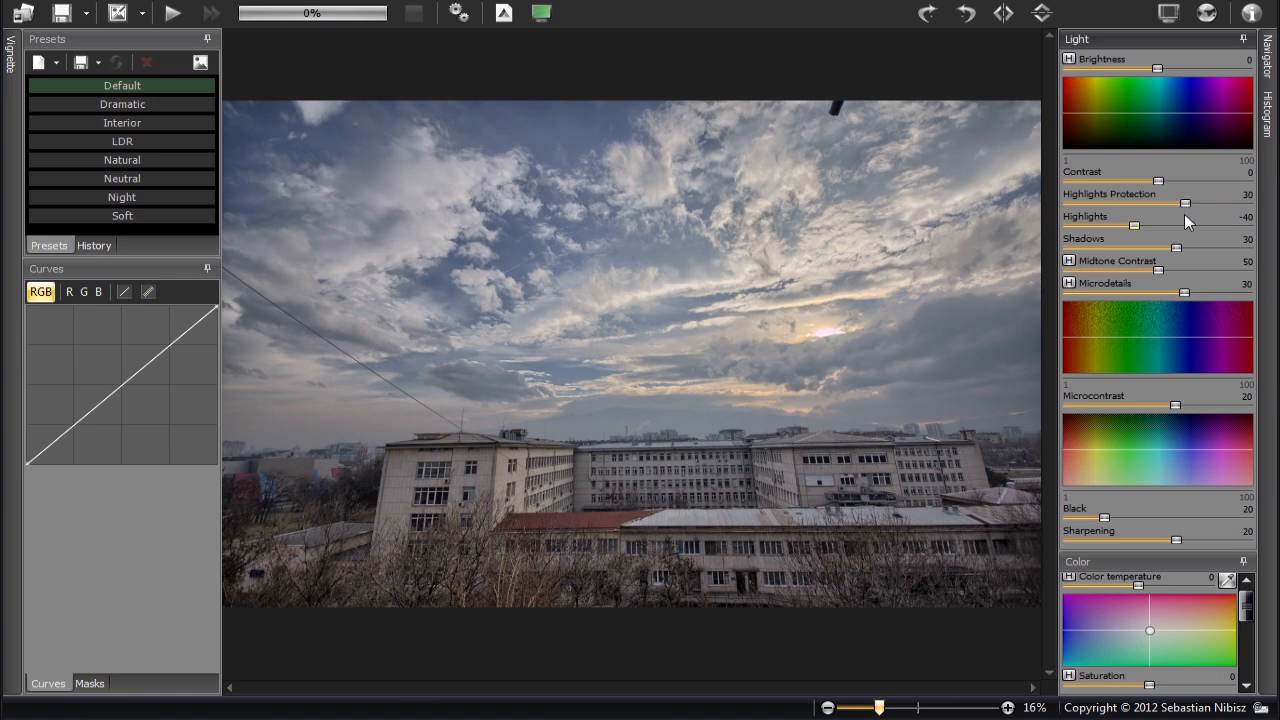
drag(1134, 226, 1051, 229)
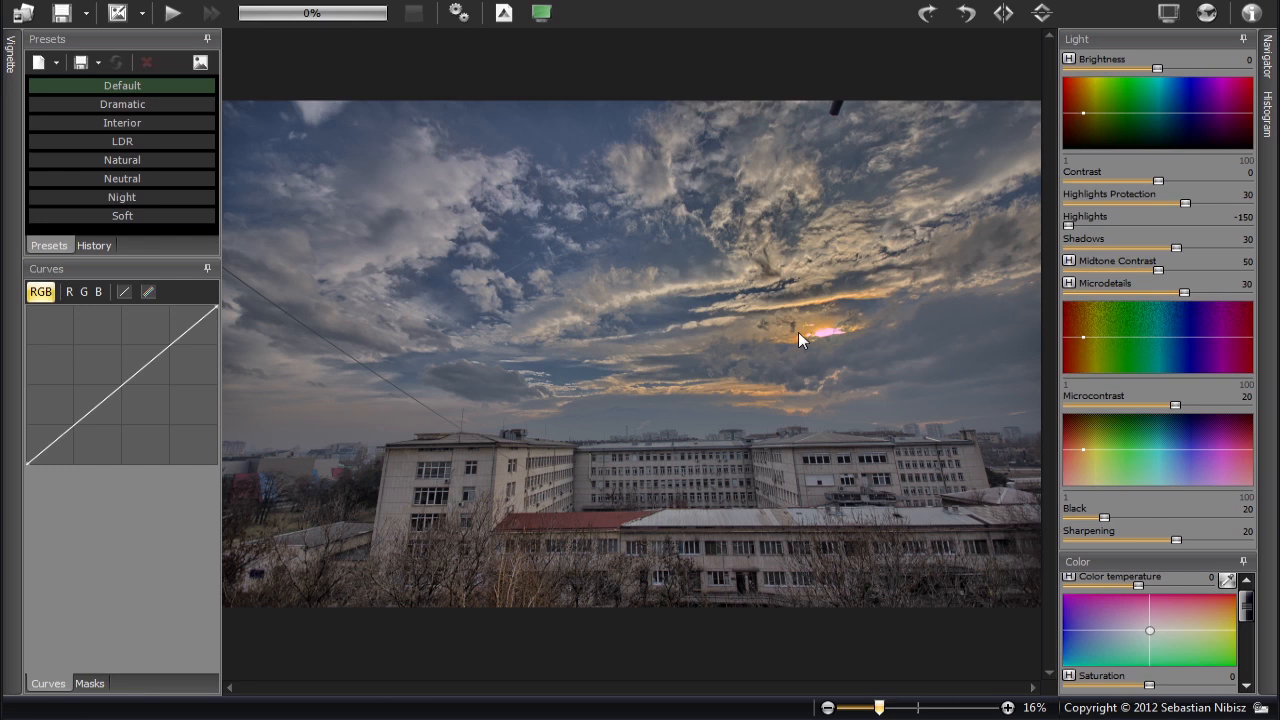
drag(1067, 224, 1248, 226)
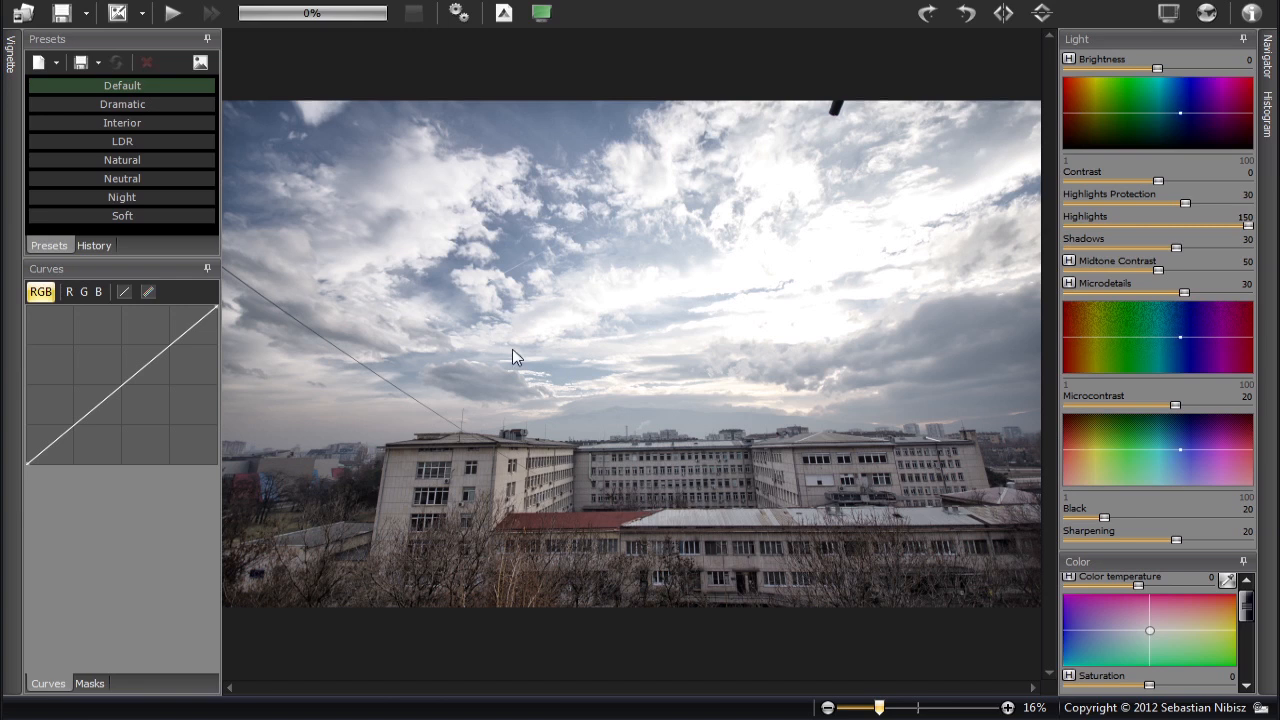
drag(1248, 226, 1134, 228)
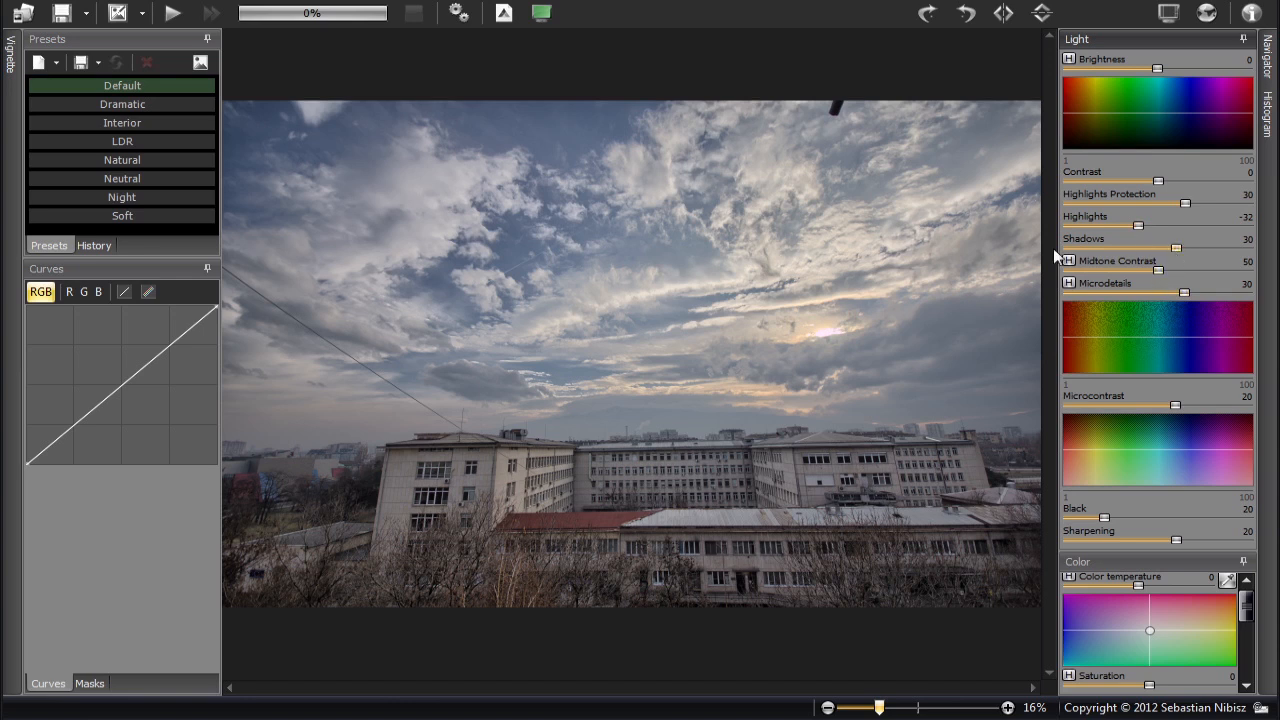
Test the Shadows setting at 150 and -150, and set it to 75
drag(1176, 247, 1267, 256)
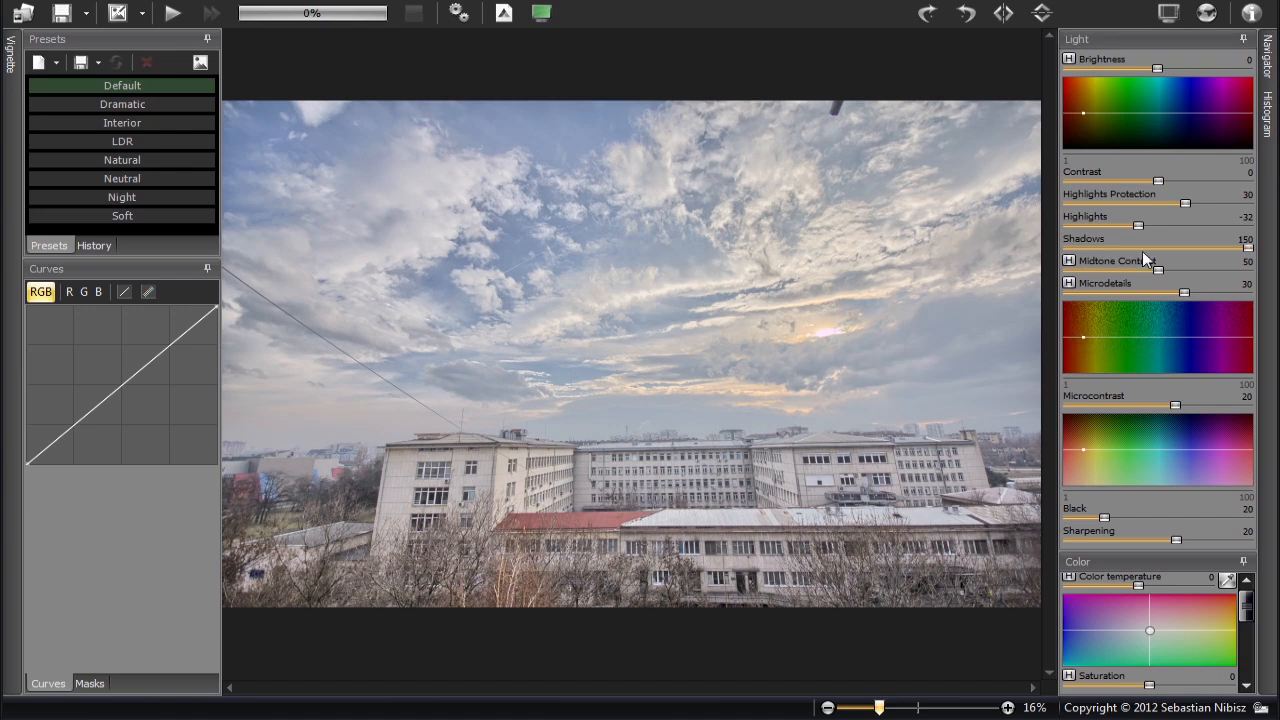
drag(1249, 250, 1050, 253)
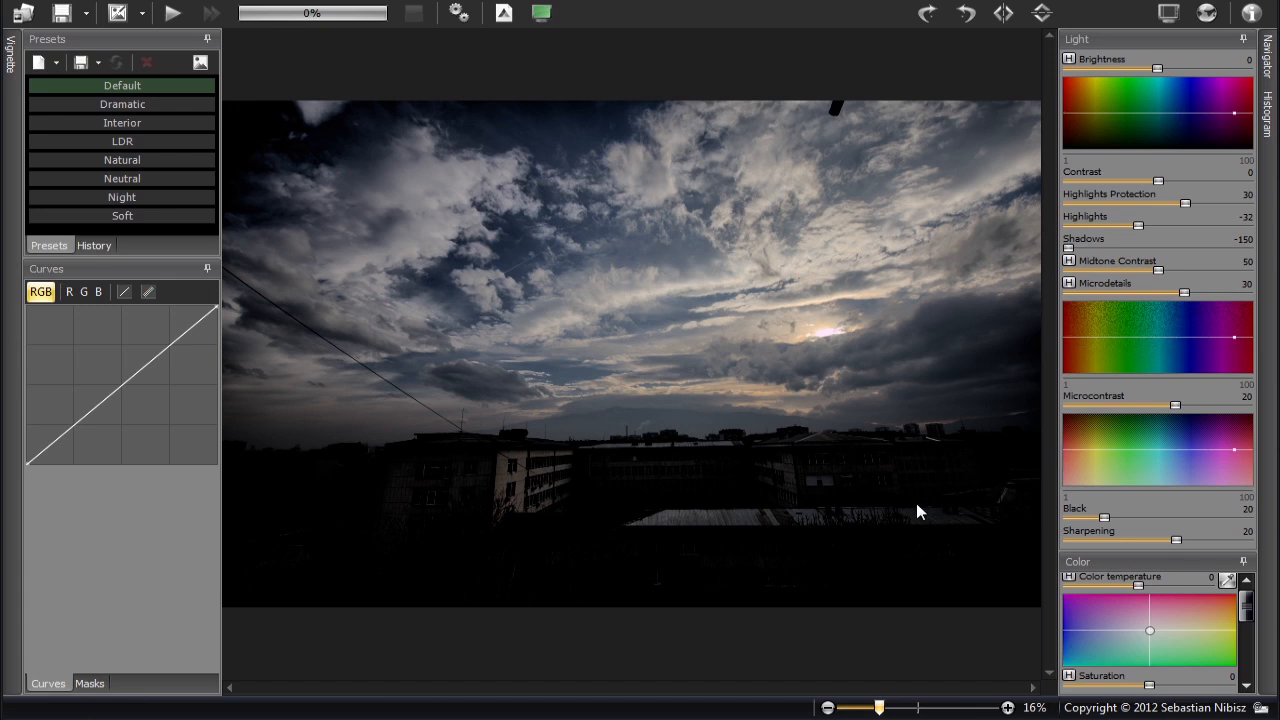
drag(1068, 249, 1195, 247)
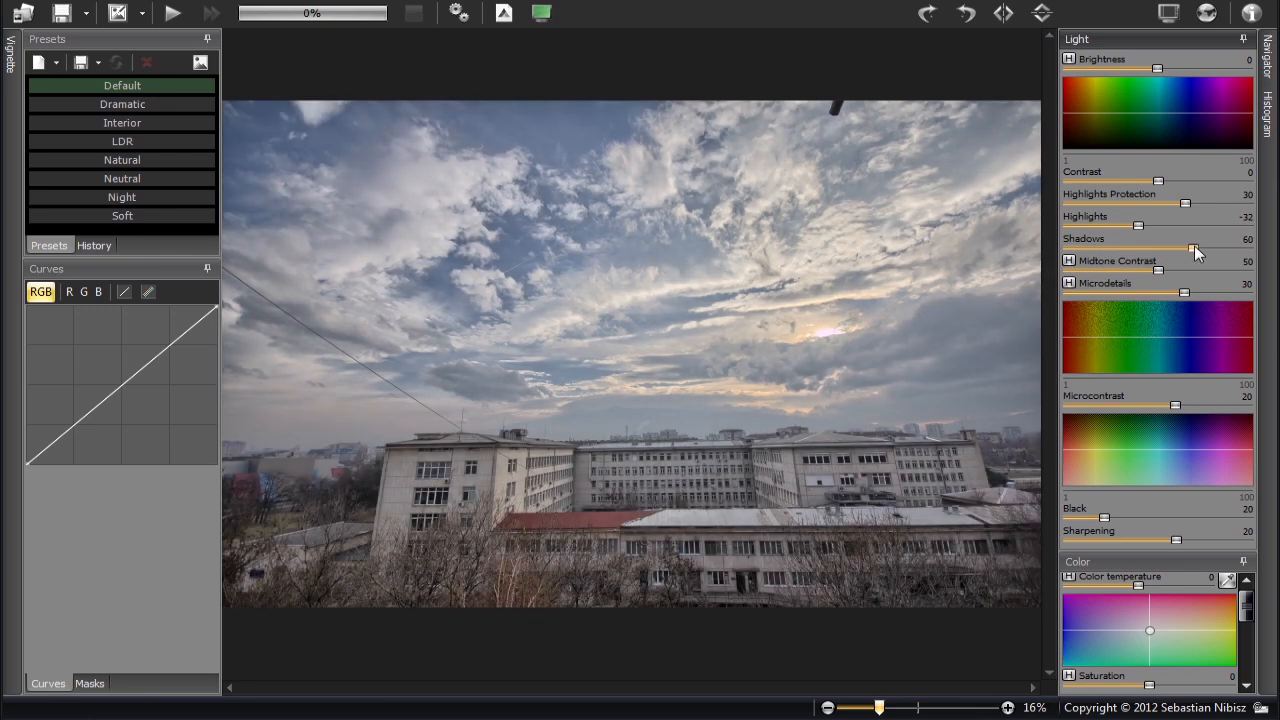
drag(1196, 248, 1204, 248)
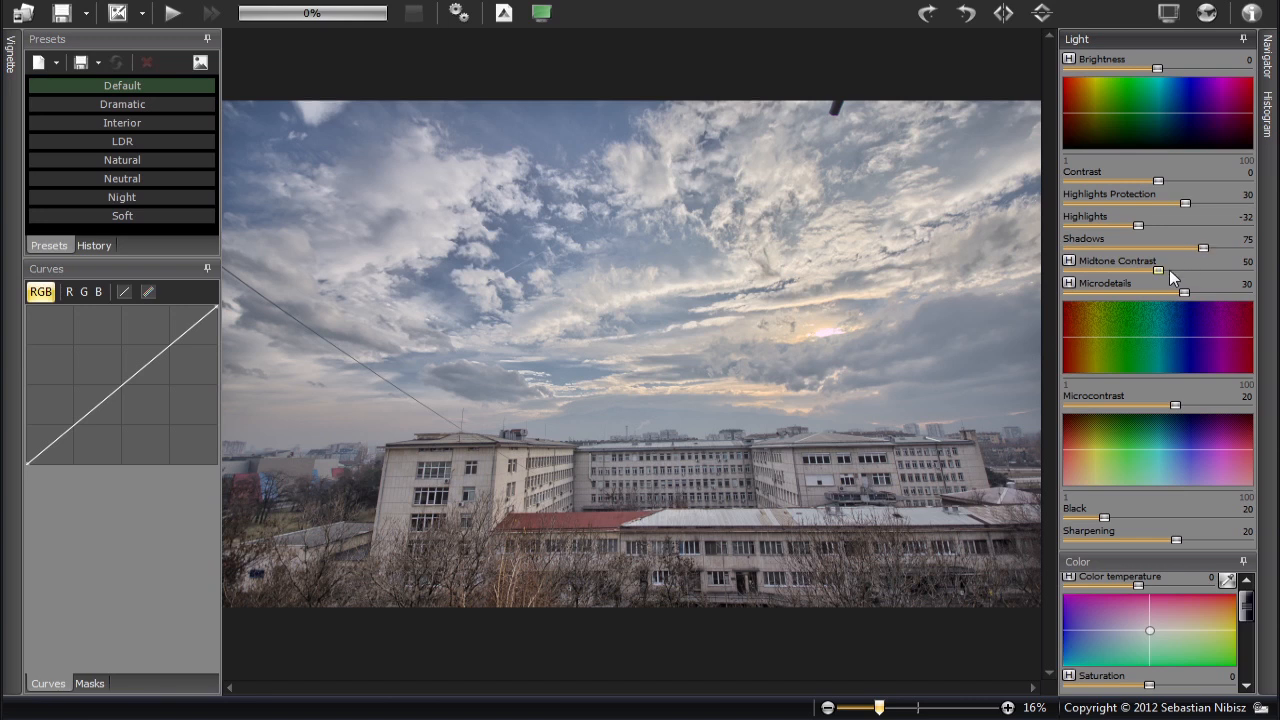
Examine the buildings, rooftops and clouds in the photo at full view and at close magnifications
click(705, 336)
click(705, 336)
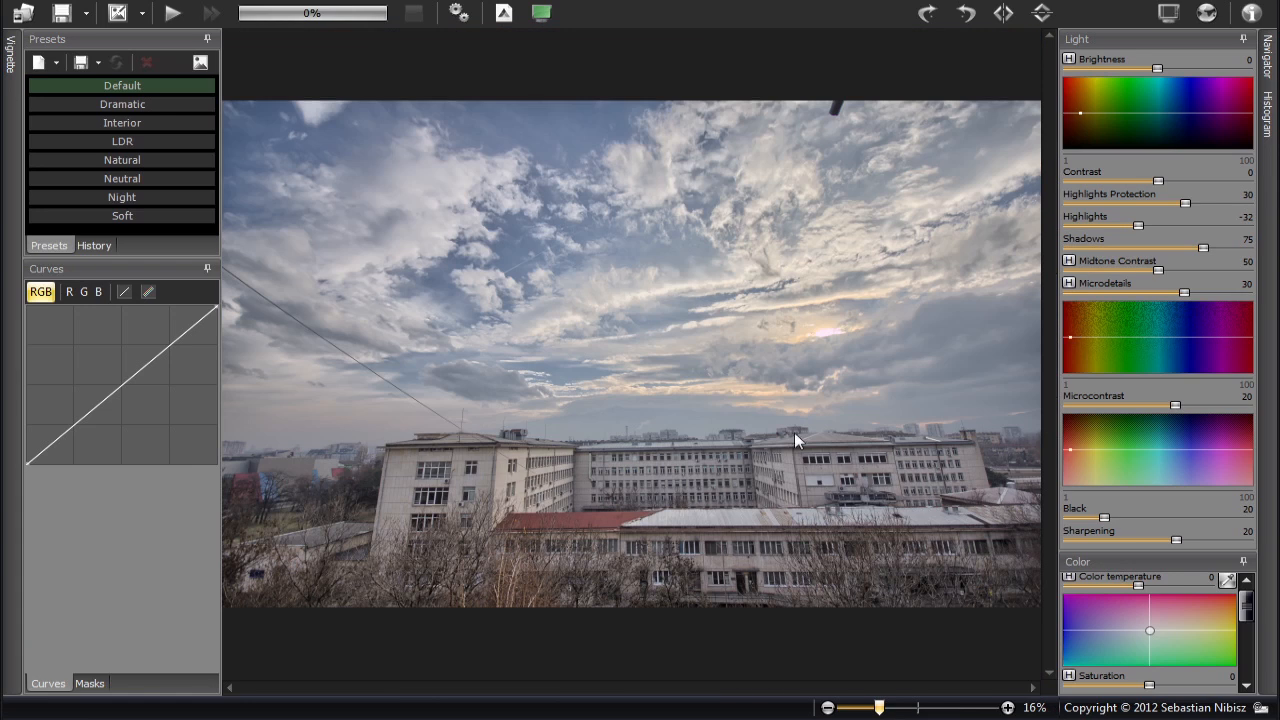
click(845, 477)
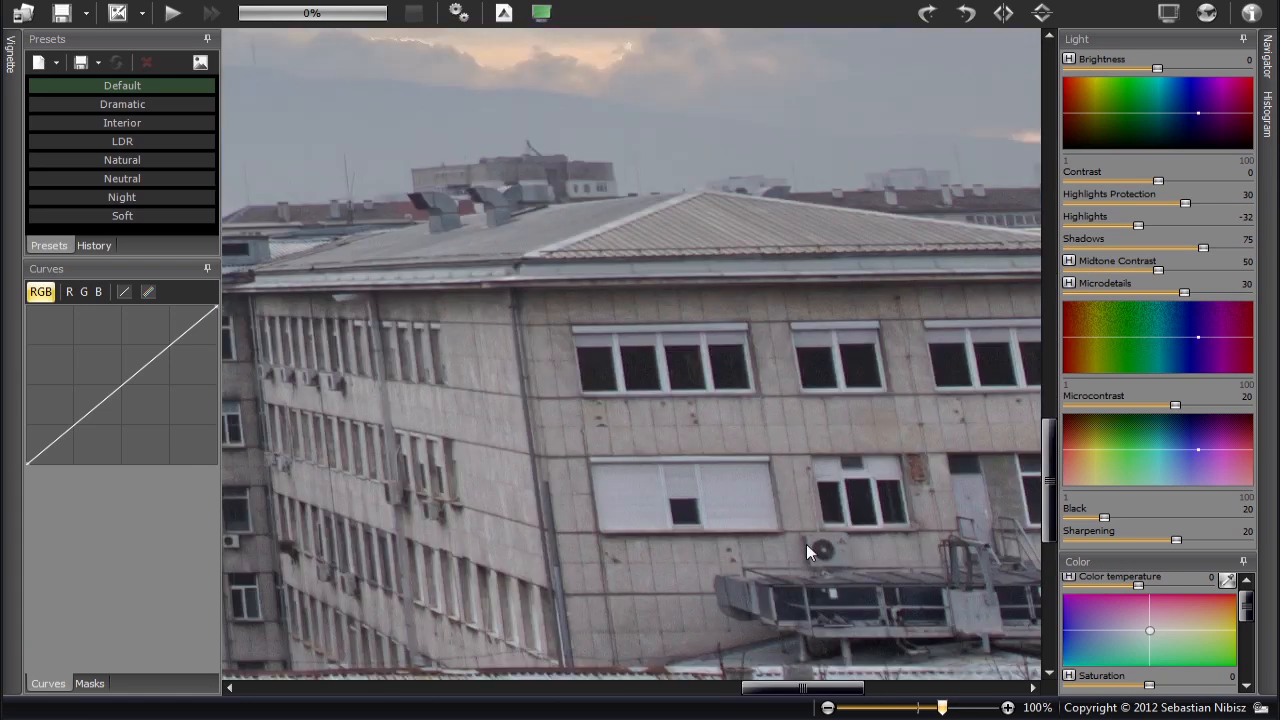
scroll(786, 430, down, 3)
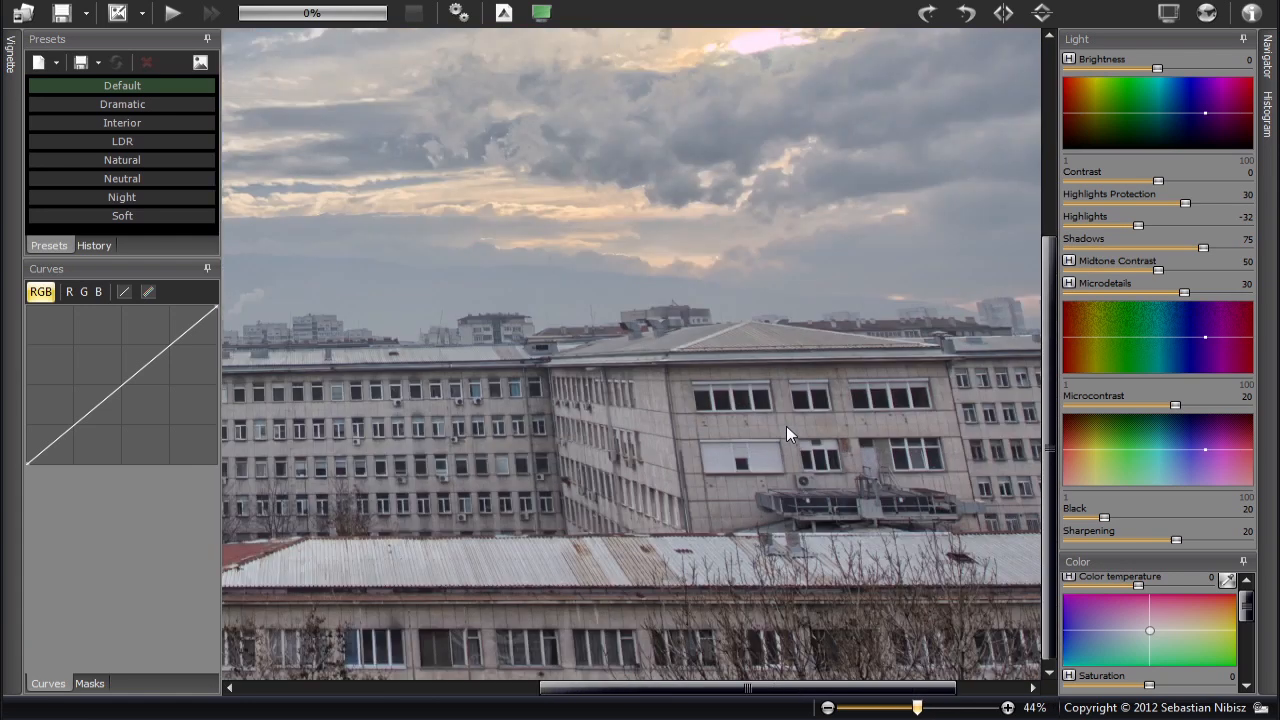
scroll(720, 412, down, 2)
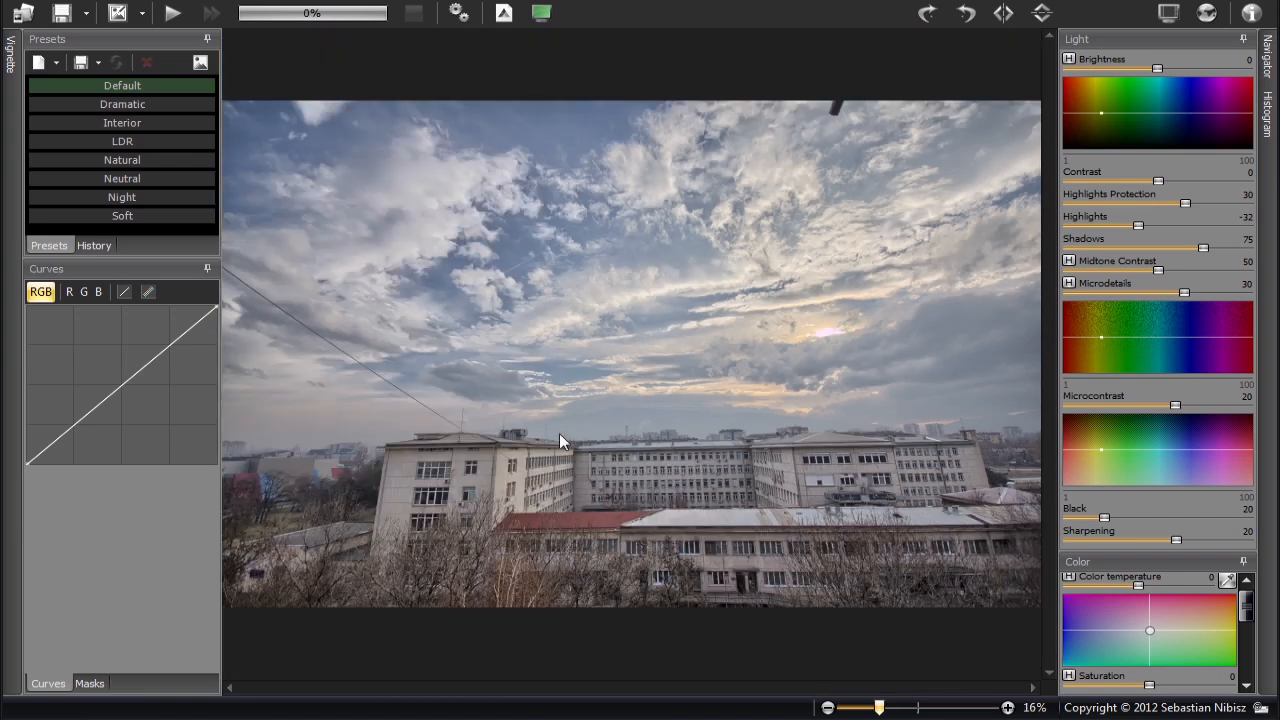
scroll(391, 200, up, 2)
scroll(620, 410, down, 2)
scroll(566, 474, up, 5)
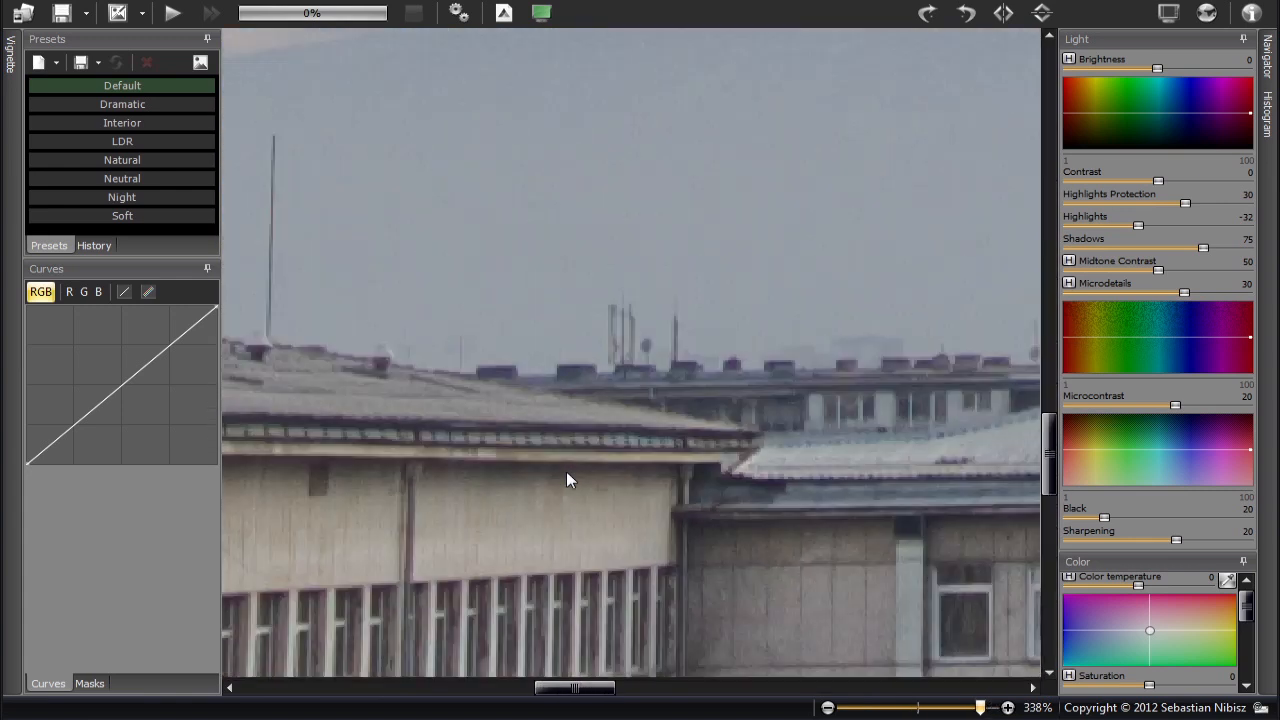
scroll(566, 471, down, 3)
drag(567, 472, 280, 244)
drag(826, 343, 587, 313)
scroll(695, 320, up, 2)
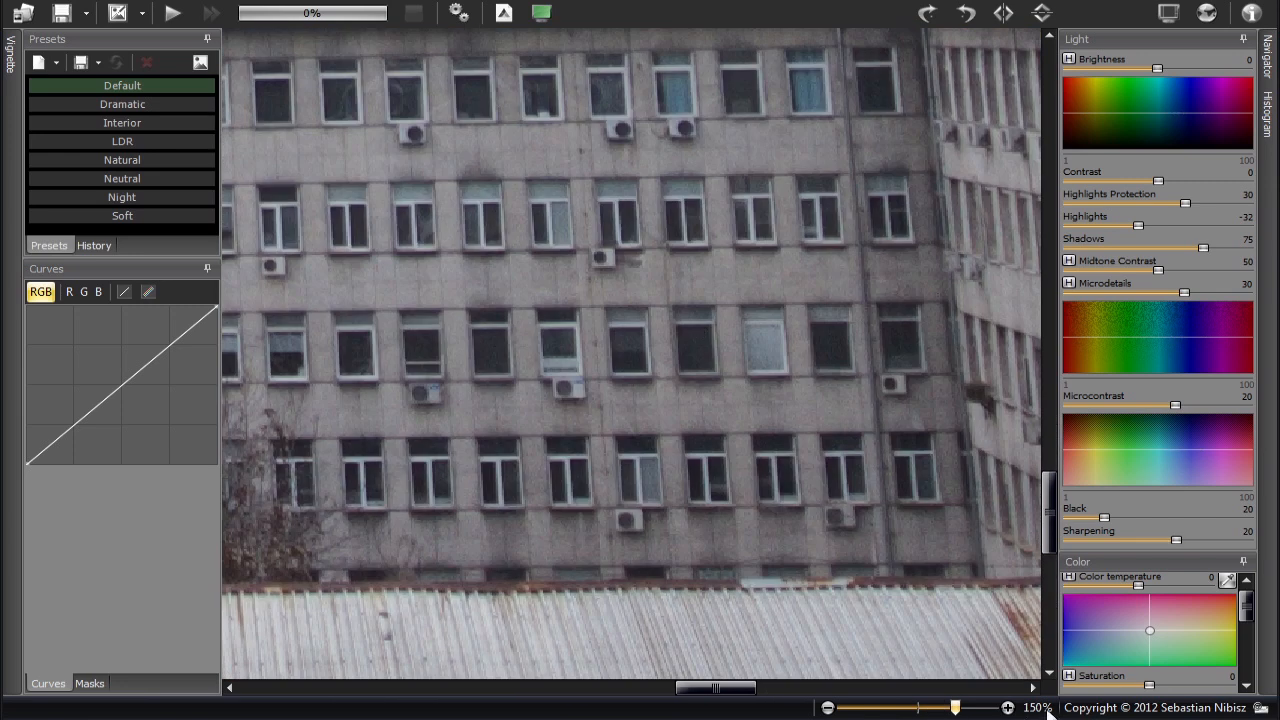
scroll(576, 280, down, 6)
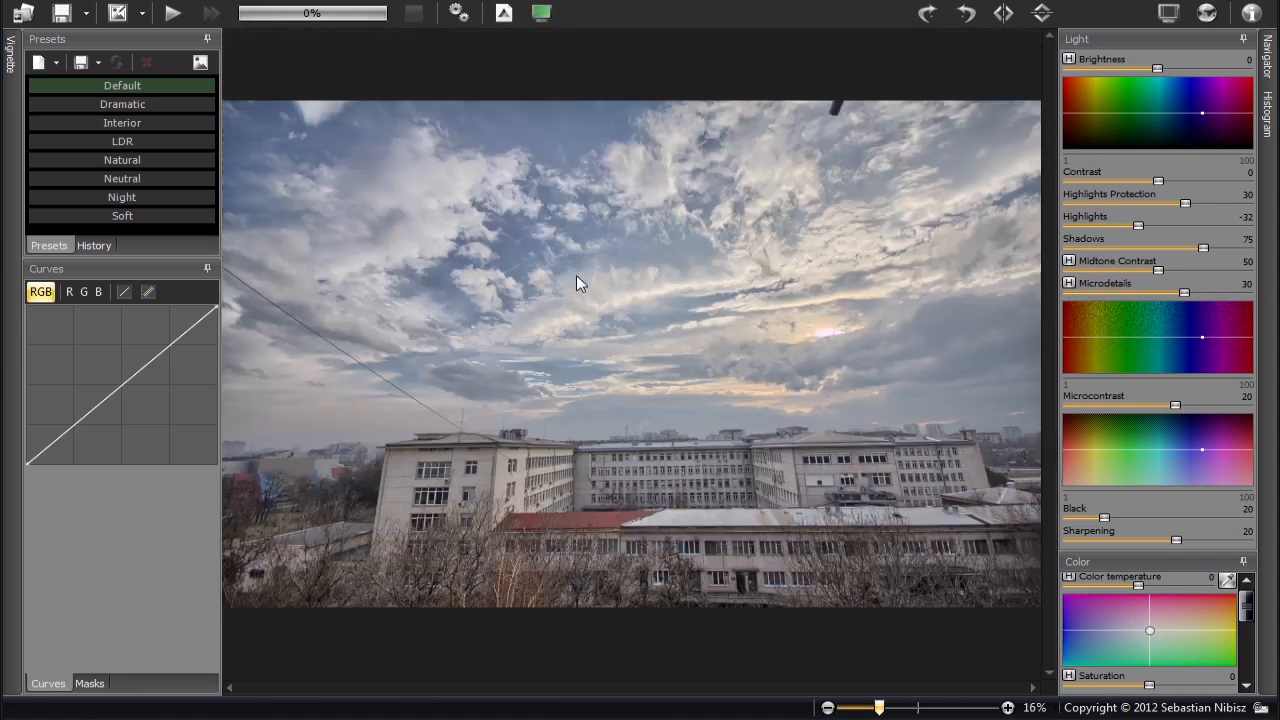
scroll(576, 283, up, 5)
scroll(588, 392, down, 5)
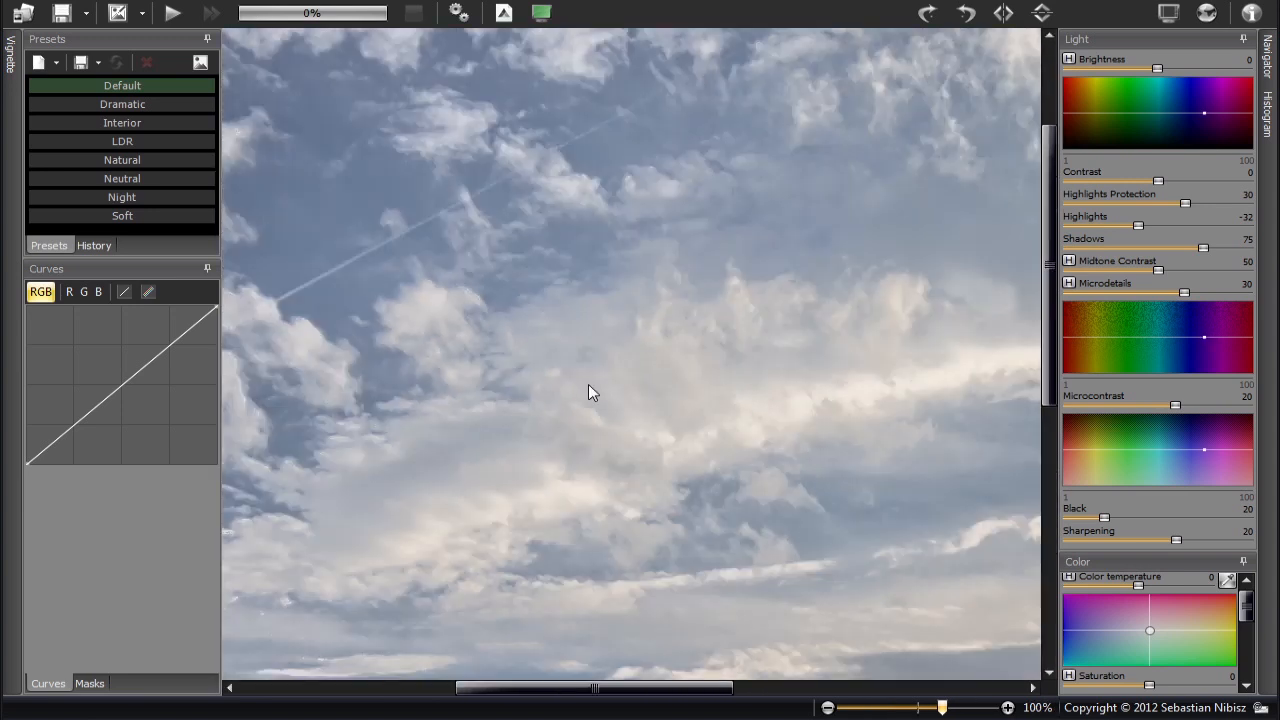
scroll(647, 504, up, 5)
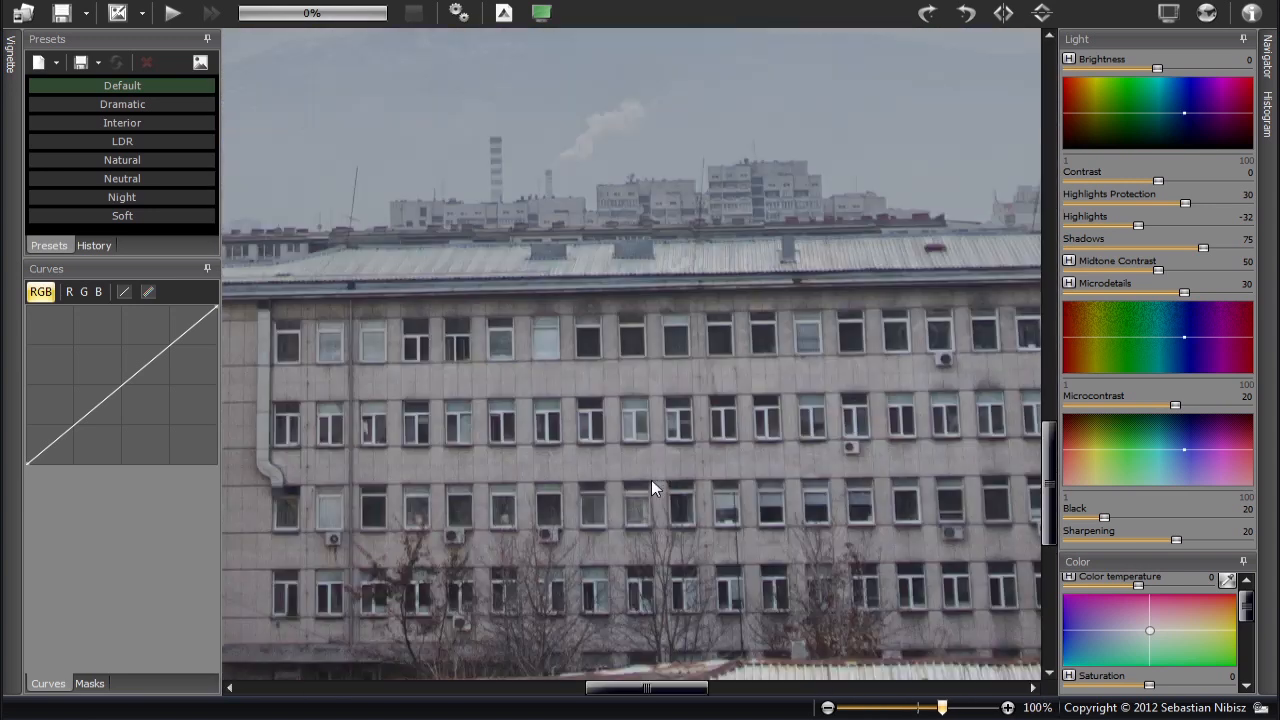
drag(753, 479, 539, 438)
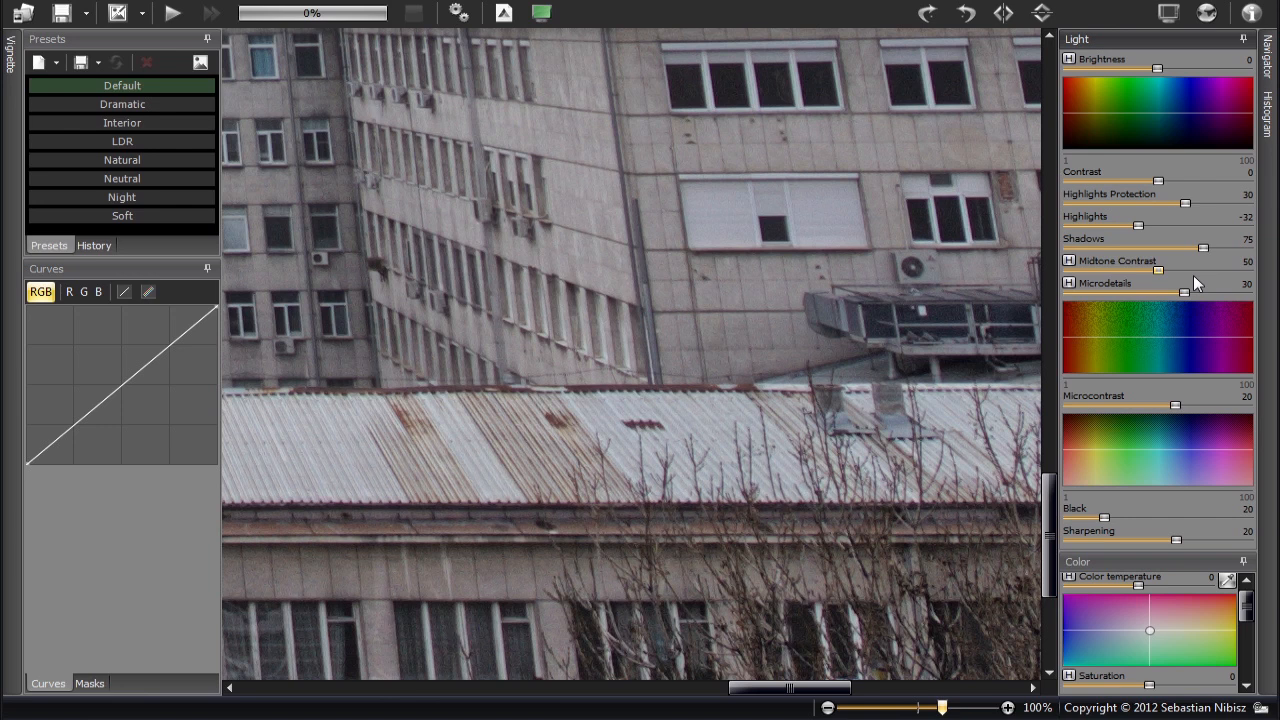
Try Midtone Contrast at 100, checking the full photo and the building details, and set it to 79
drag(1163, 270, 1226, 269)
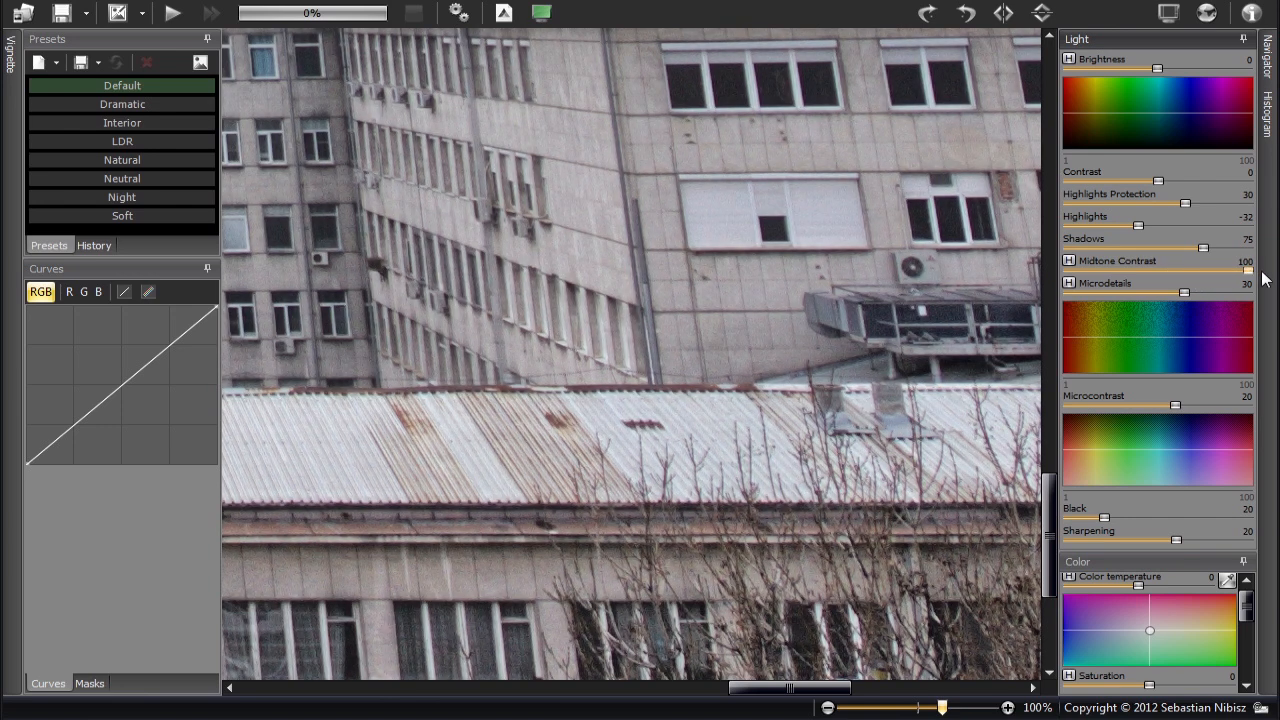
double_click(659, 322)
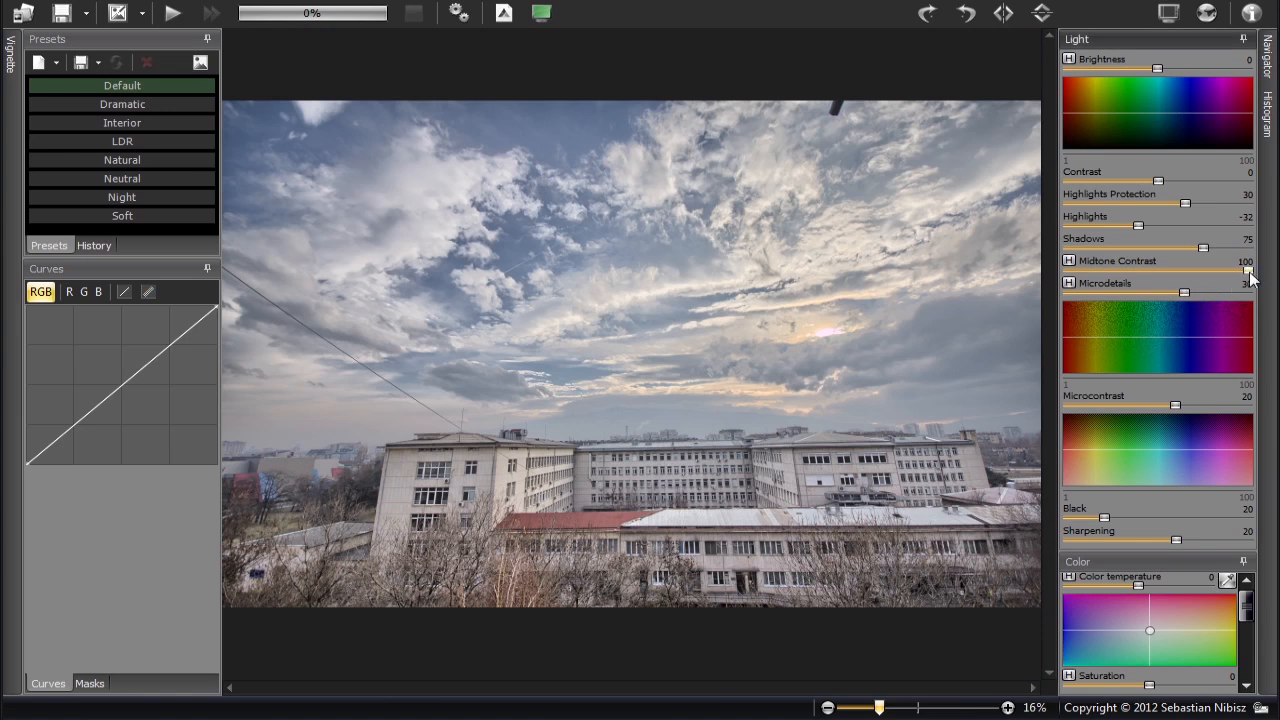
mouse_move(1248, 270)
mouse_down()
mouse_move(1049, 275)
mouse_move(1262, 278)
mouse_up()
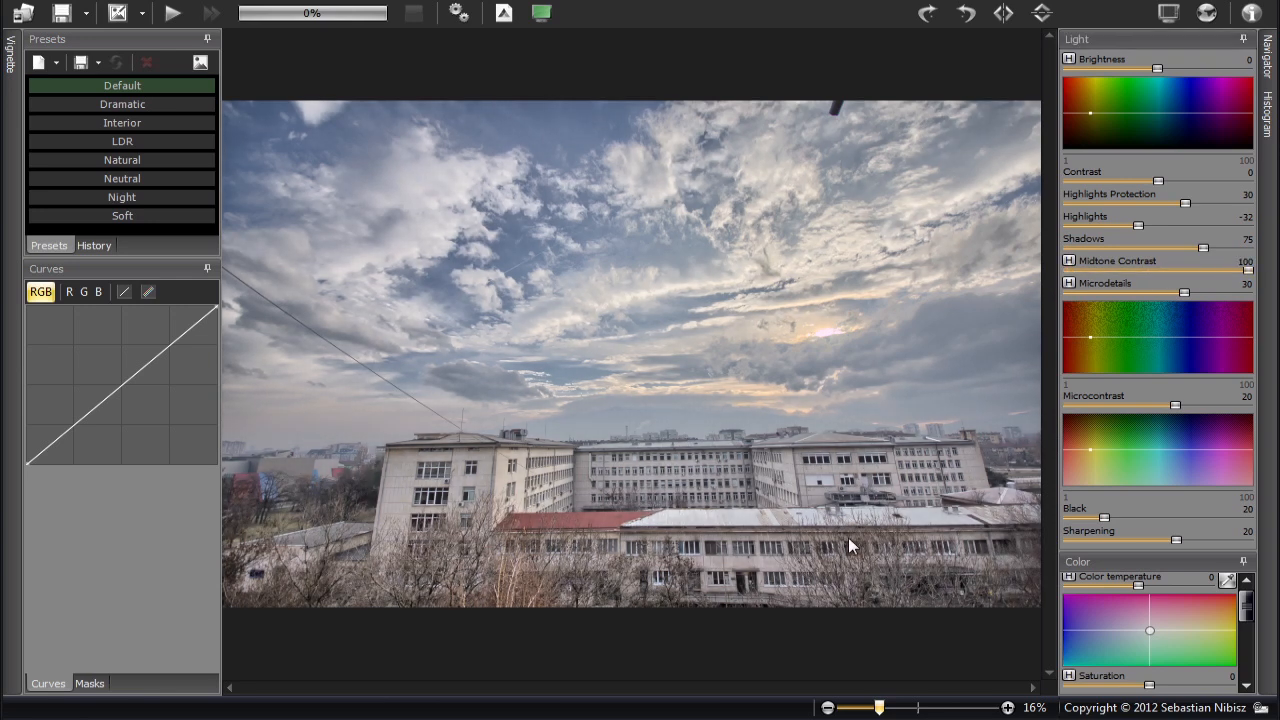
click(761, 562)
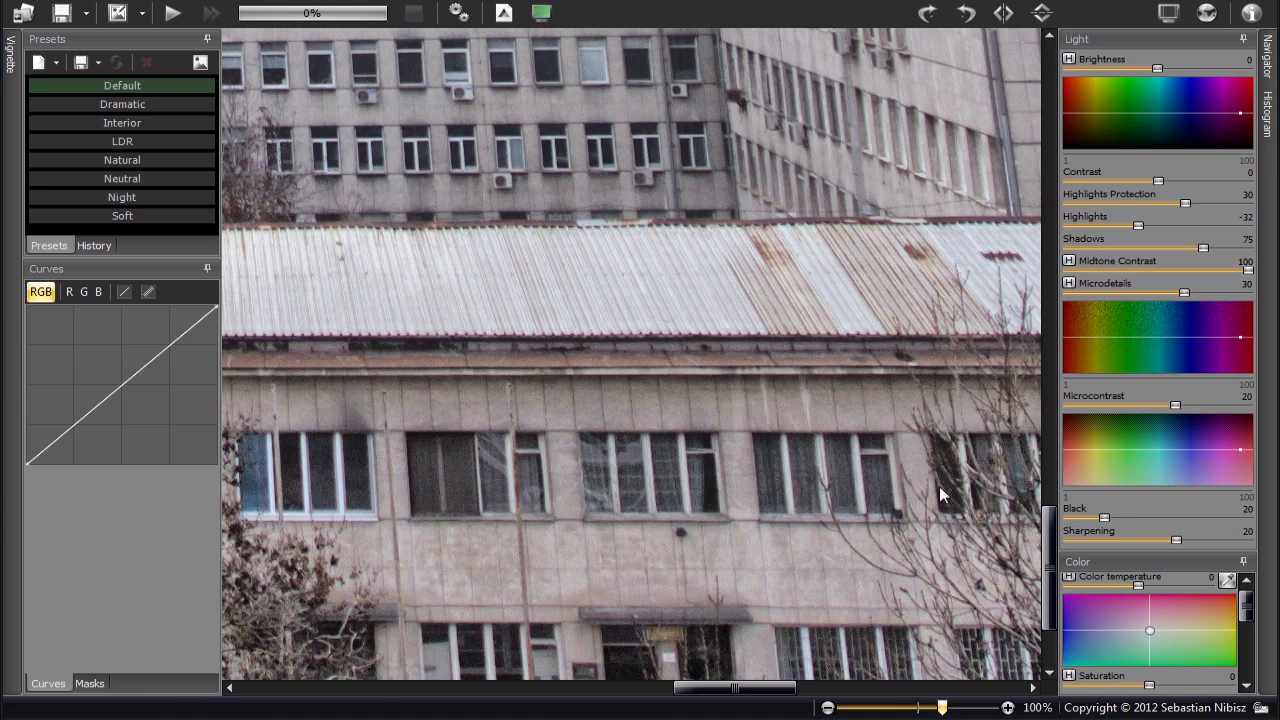
click(1210, 271)
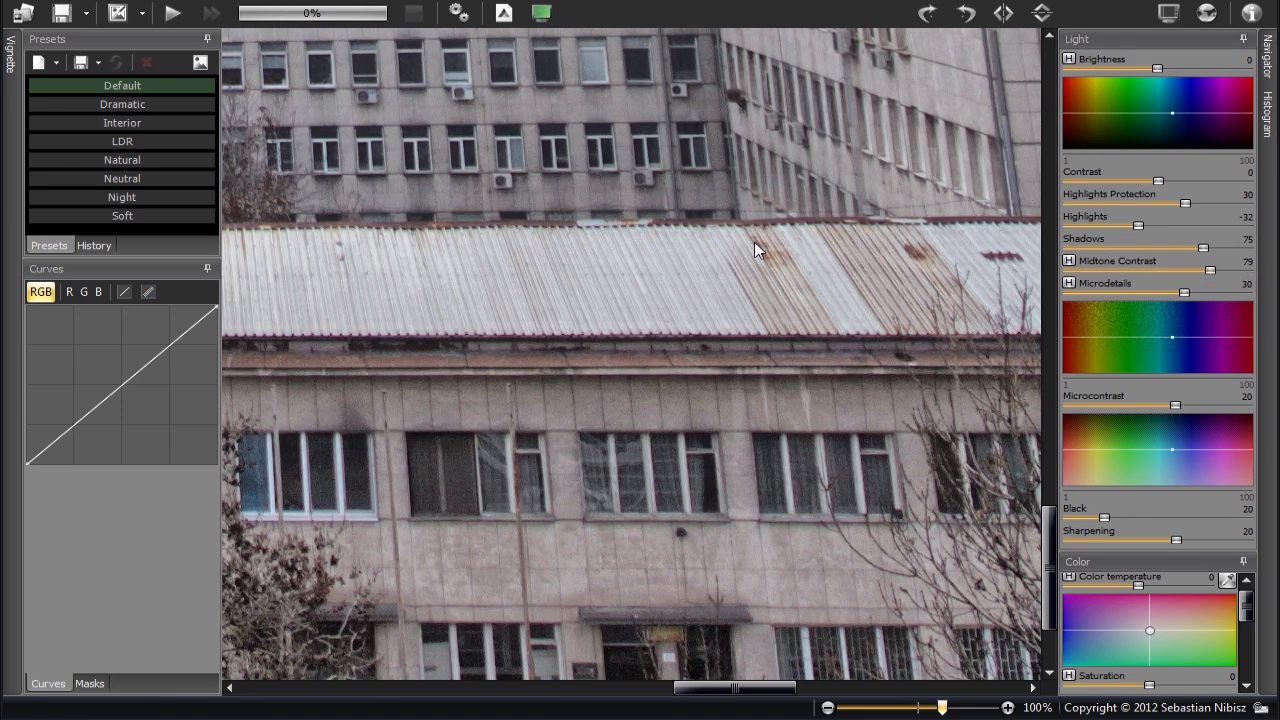
Test the Microdetails setting at -100 and at 100, comparing the full photo and the lower building's facade
drag(849, 306, 771, 248)
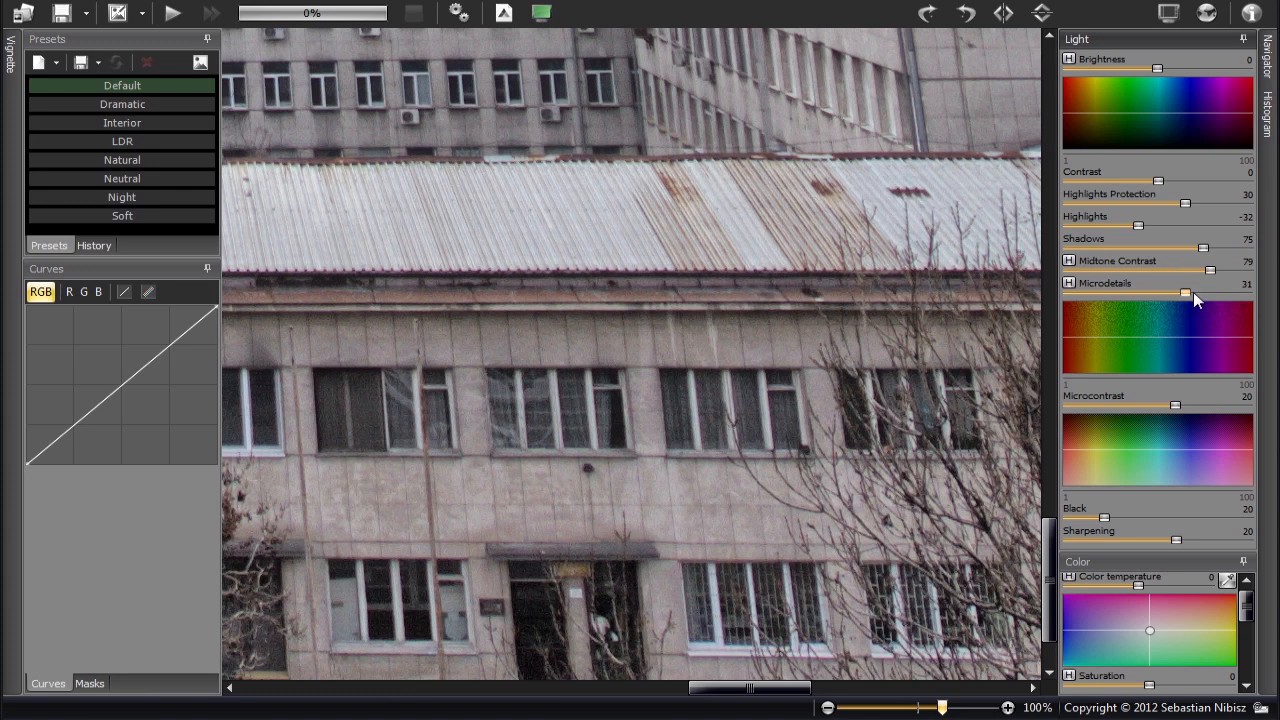
drag(1185, 292, 1061, 292)
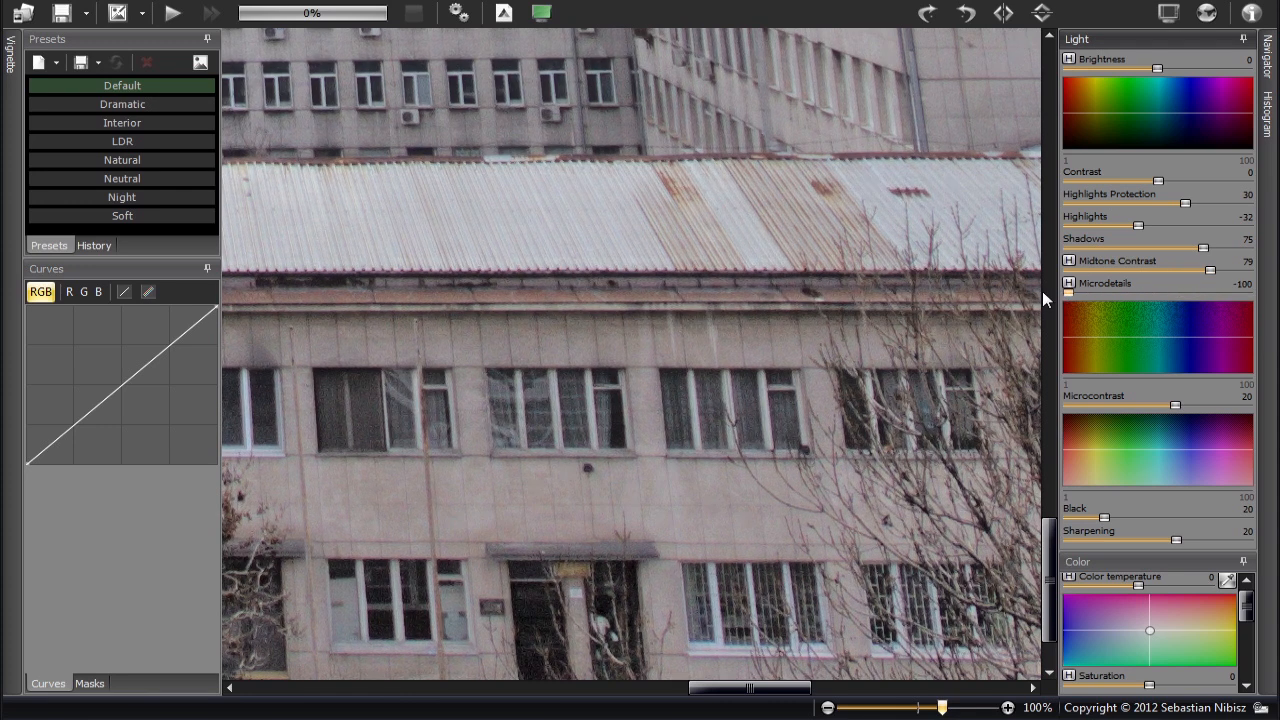
click(699, 219)
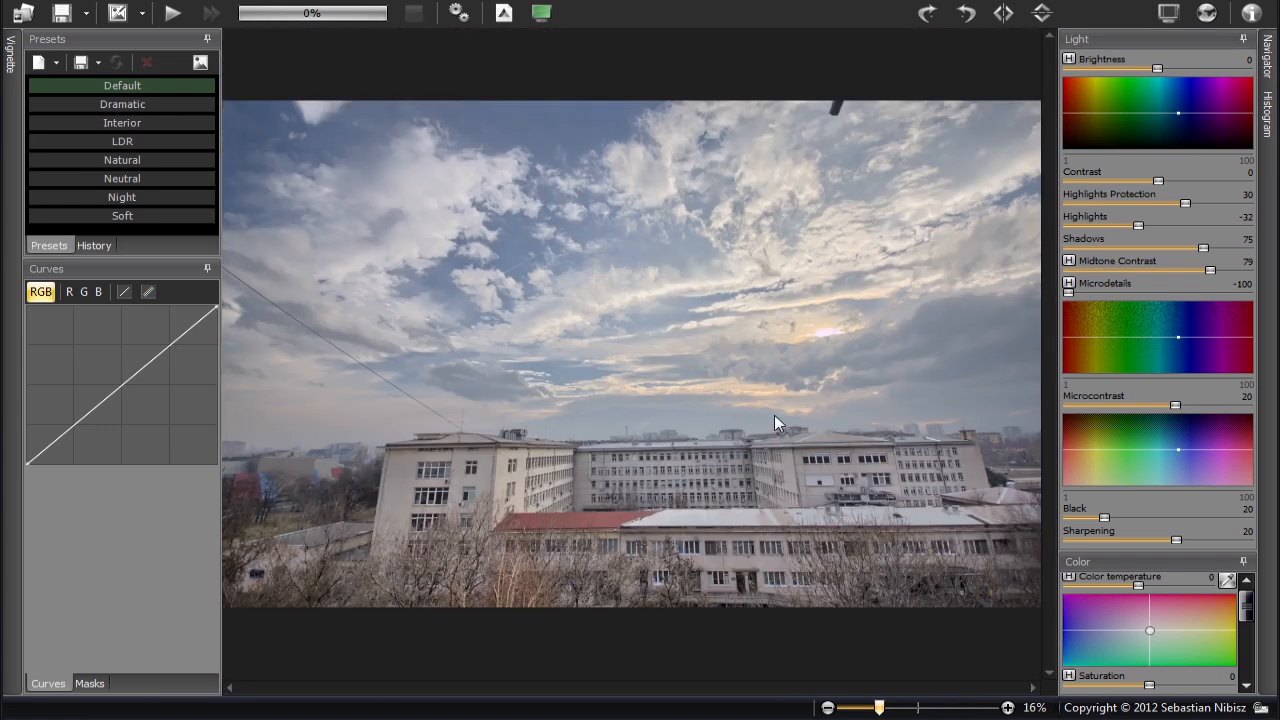
drag(1069, 293, 1276, 299)
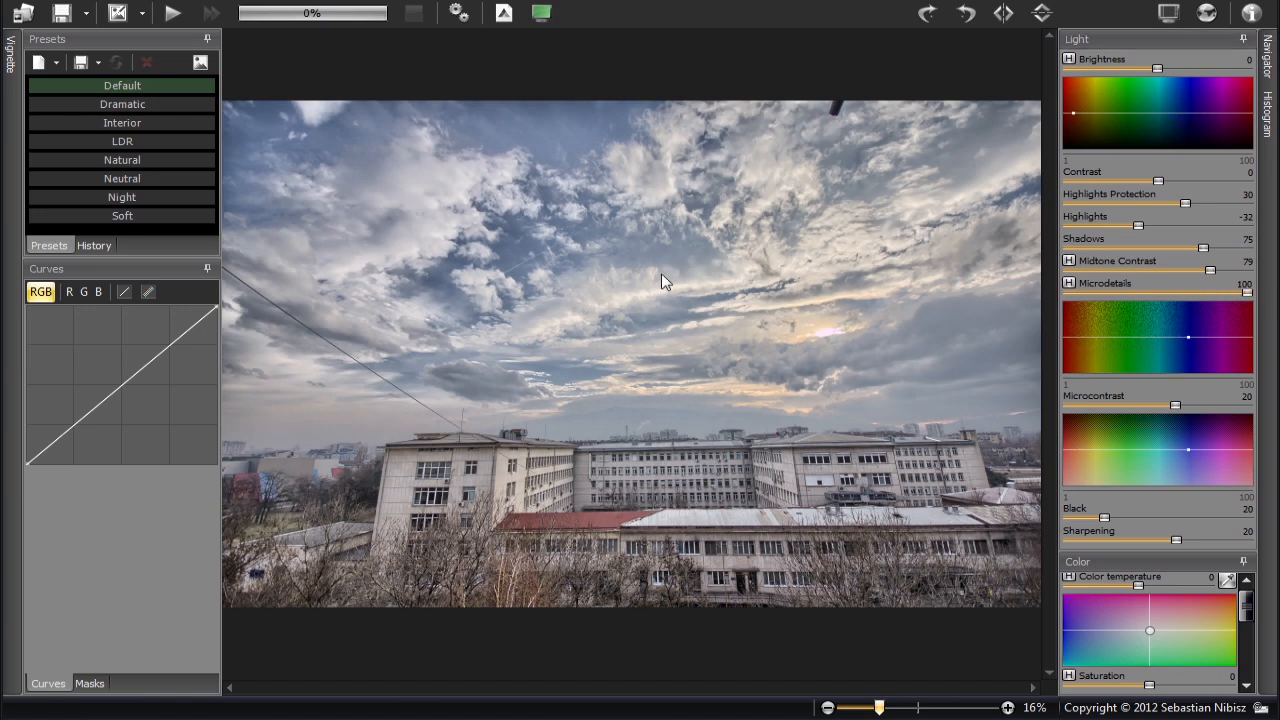
click(707, 534)
drag(717, 539, 680, 292)
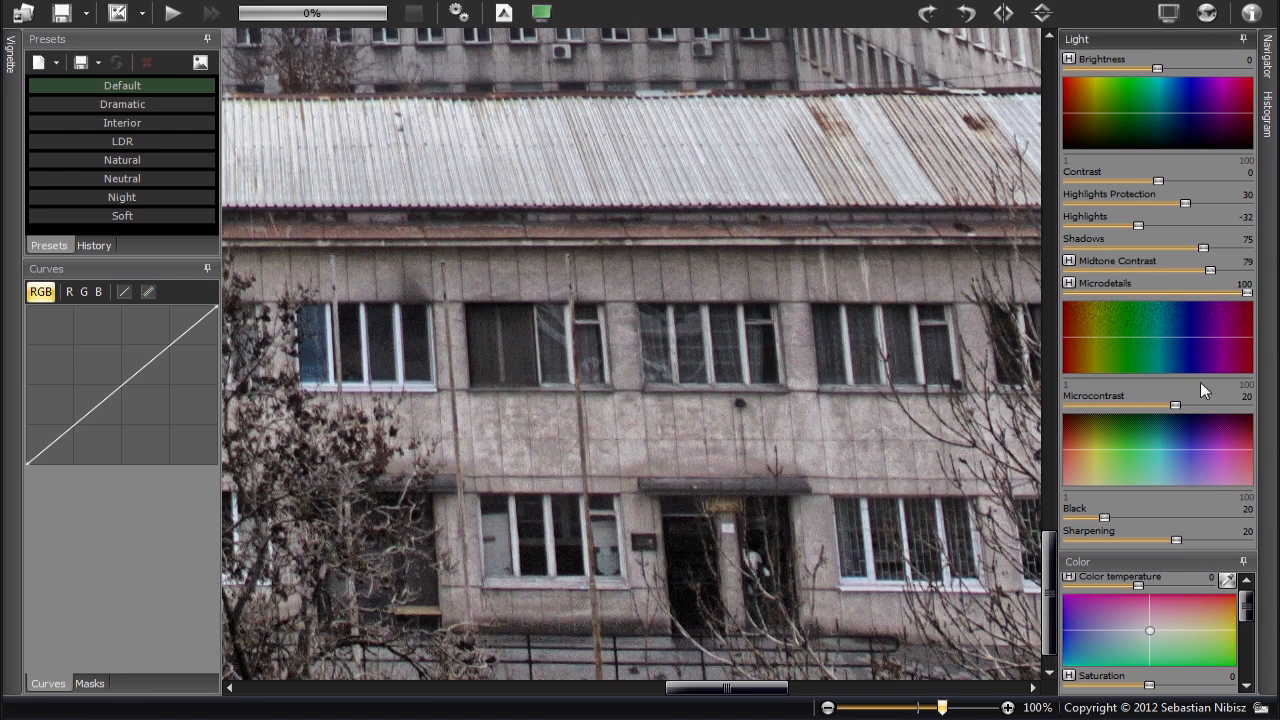
Try Microcontrast and Microdetails together at -100, and set both to 100
drag(1175, 406, 1022, 412)
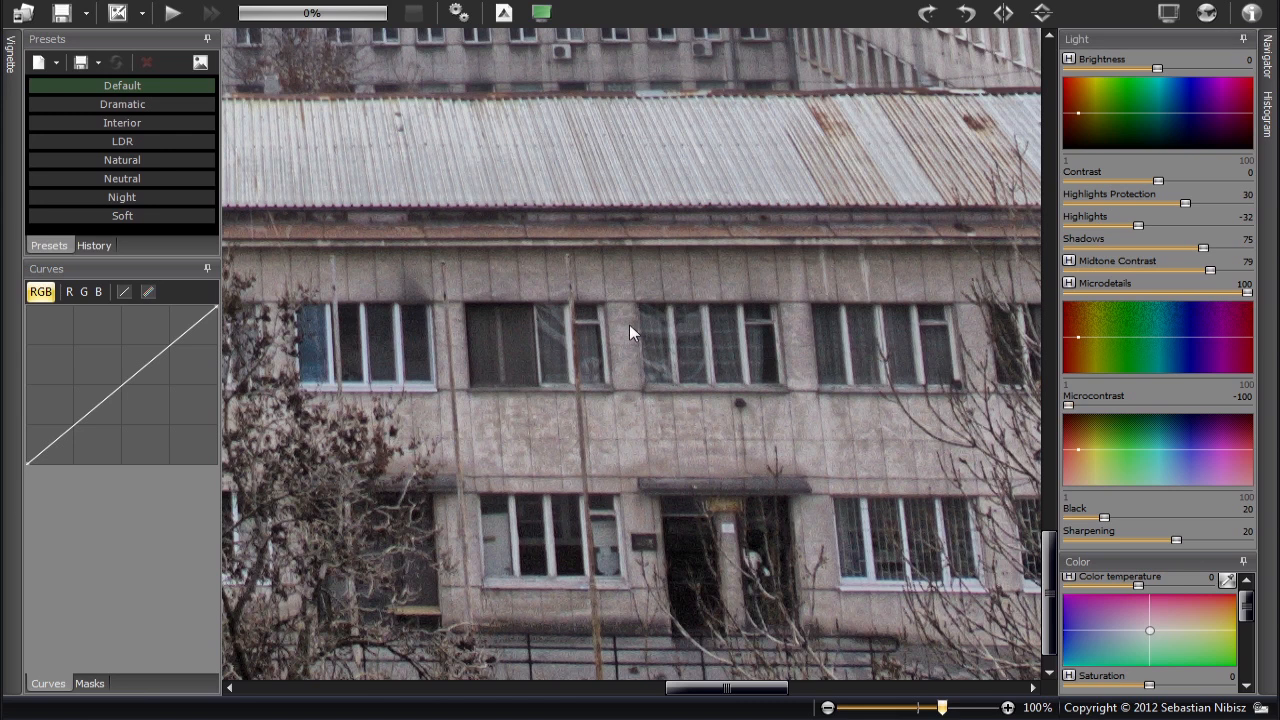
click(629, 324)
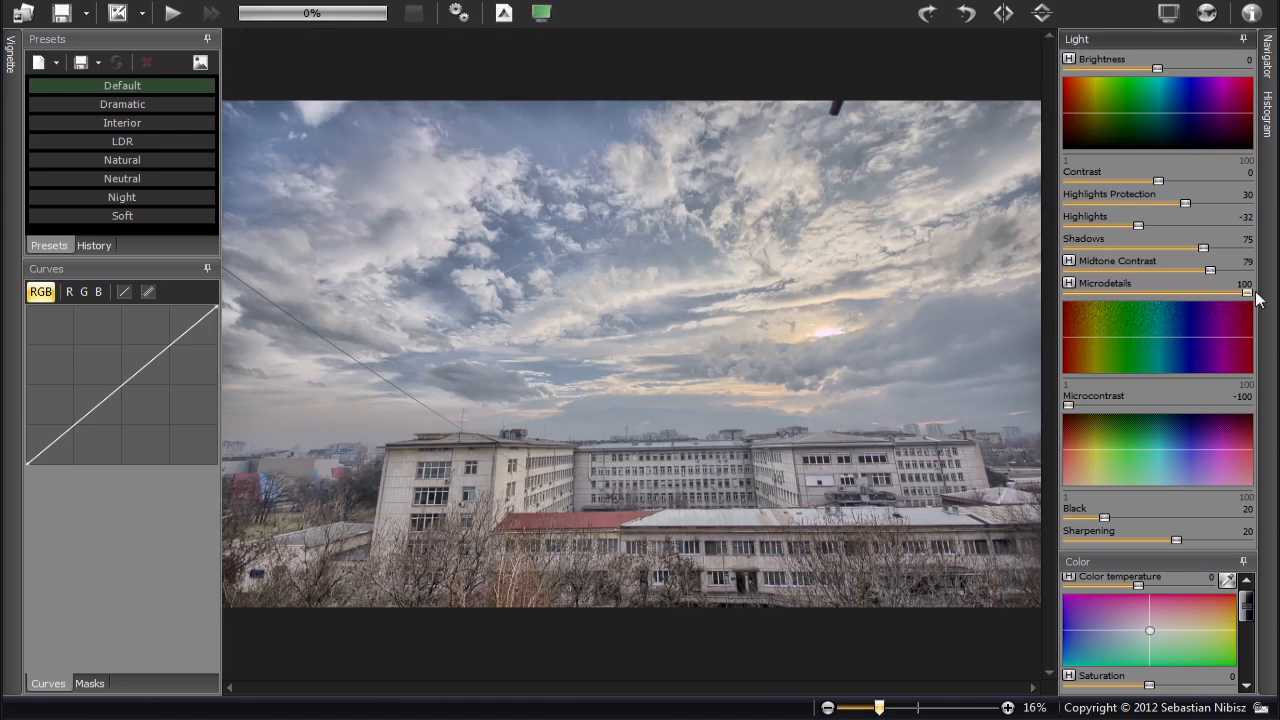
drag(1247, 292, 1029, 290)
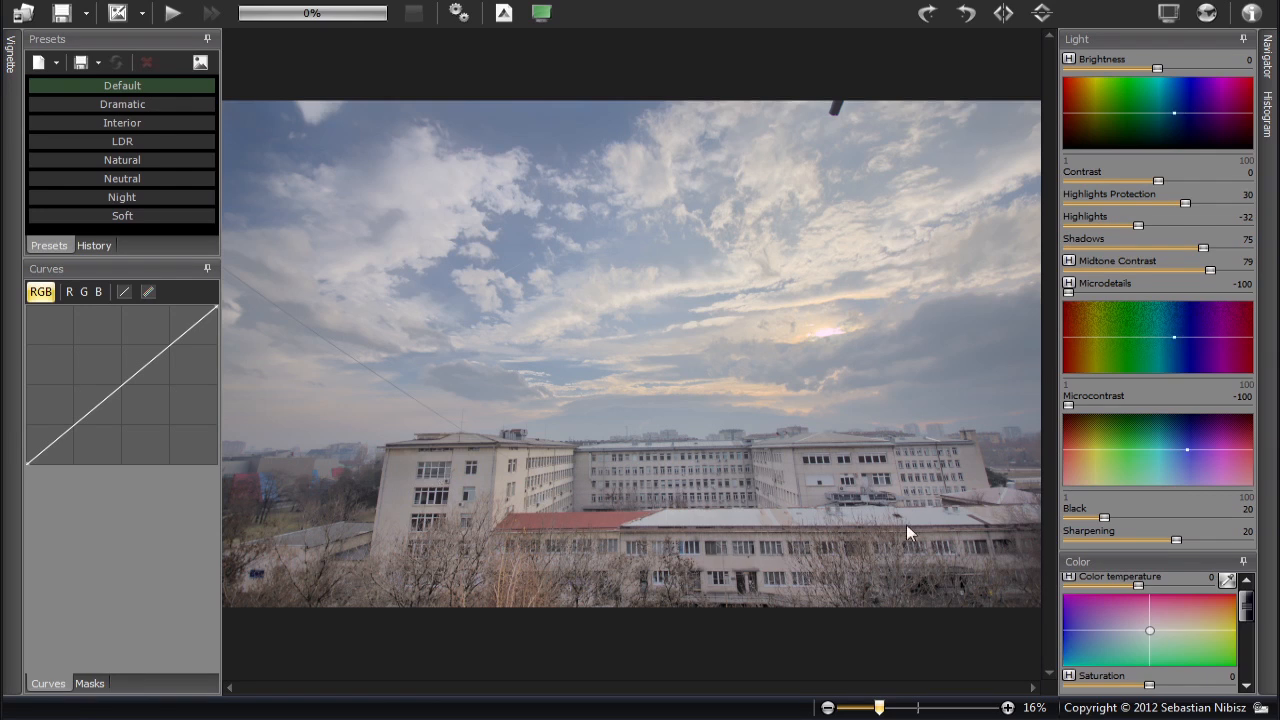
click(791, 542)
drag(537, 466, 583, 389)
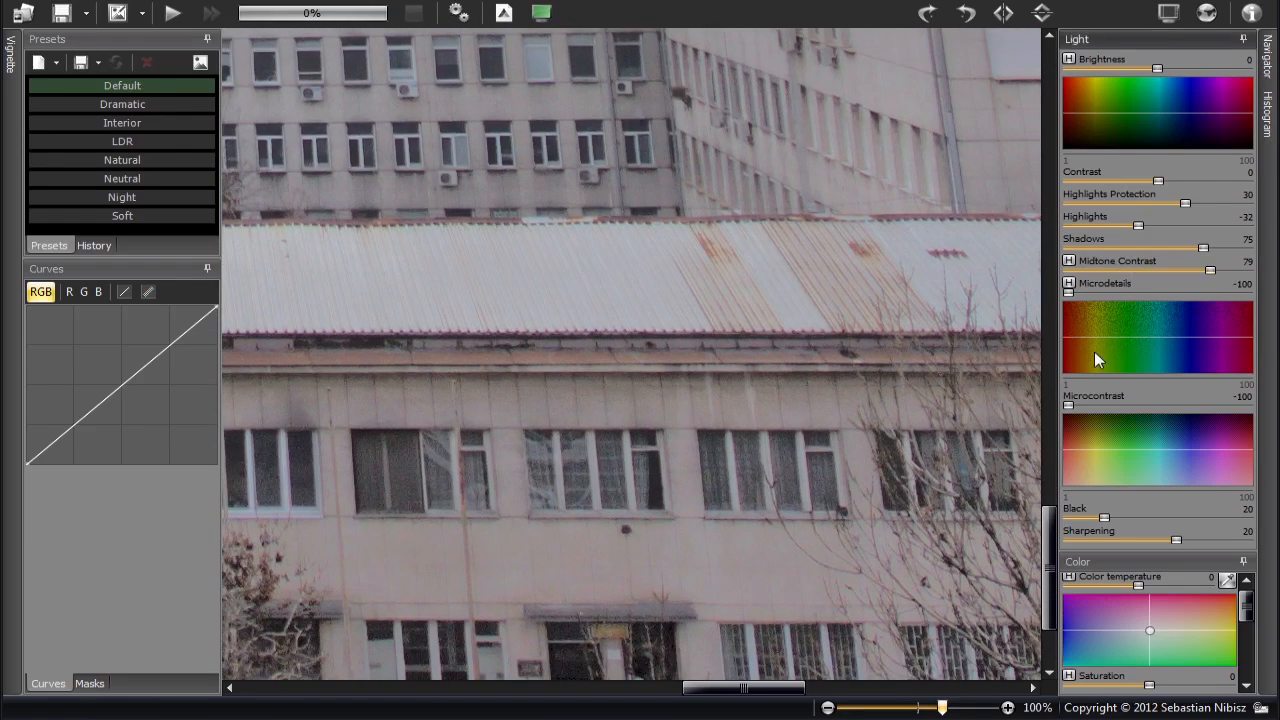
drag(1071, 404, 1250, 406)
drag(1071, 290, 1275, 292)
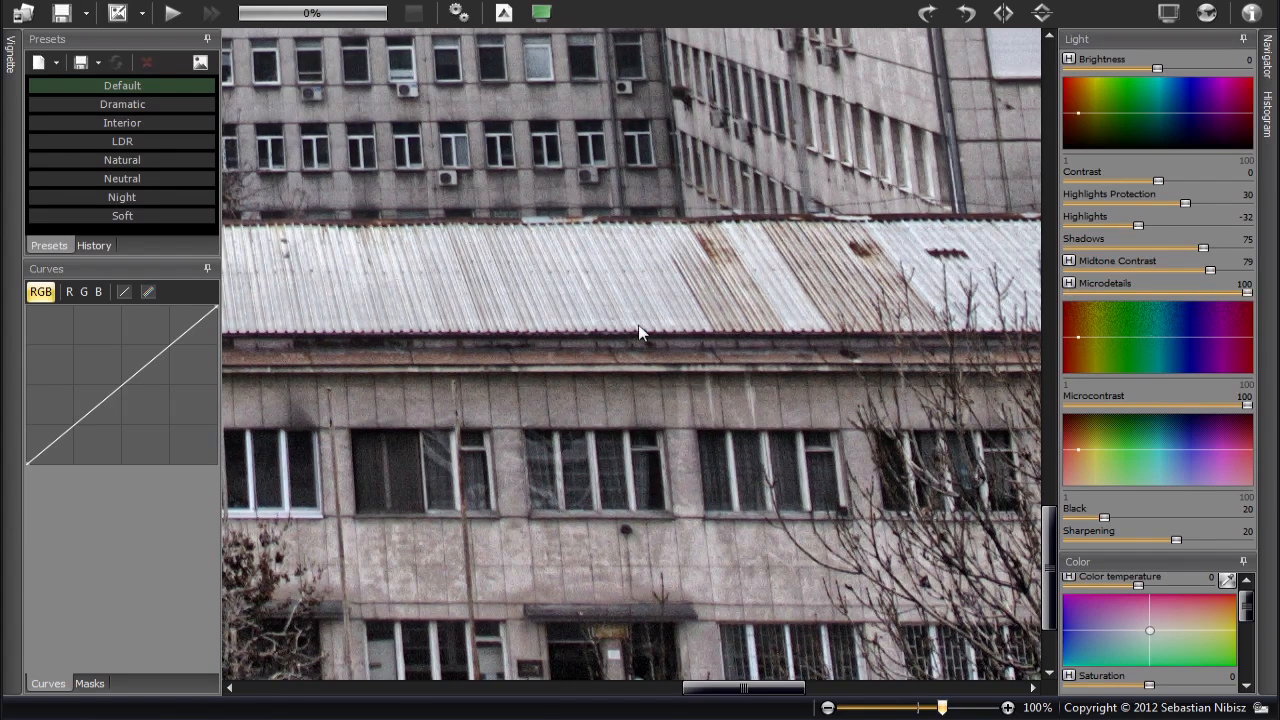
scroll(645, 221, down, 5)
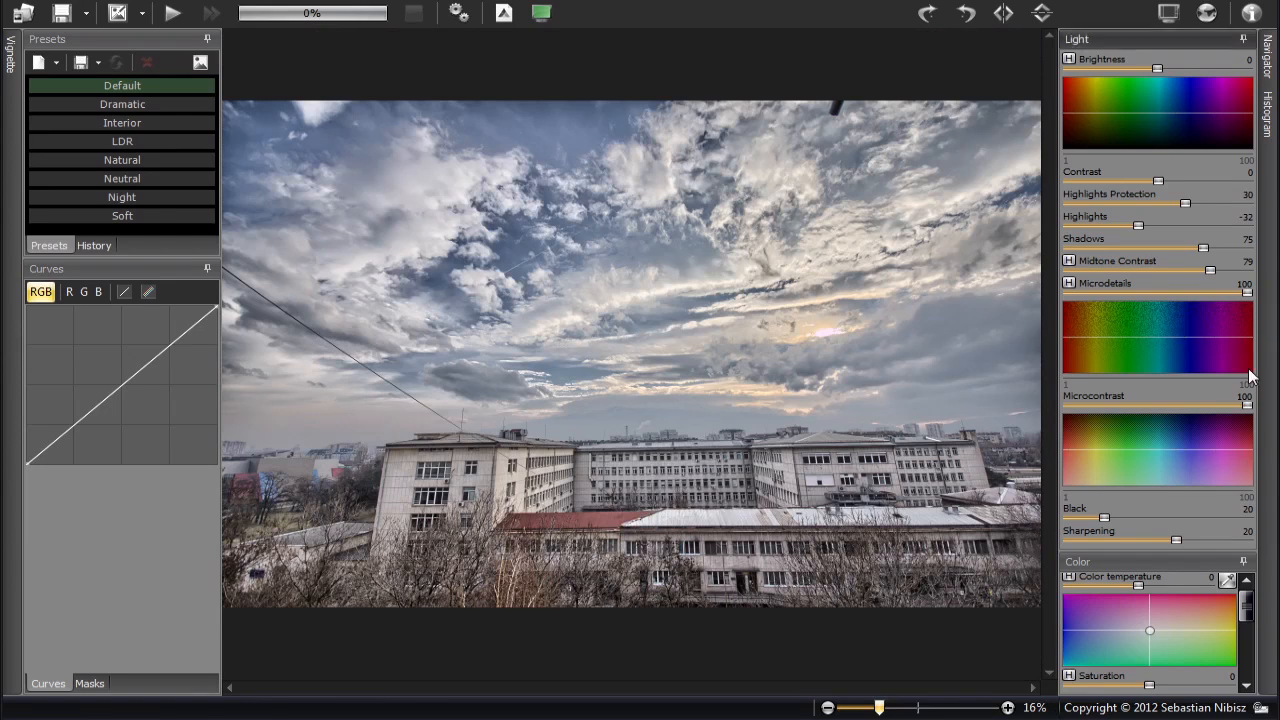
Try Black at 100, checking the dark areas of the lower building, and set it to 30
drag(1104, 517, 1278, 518)
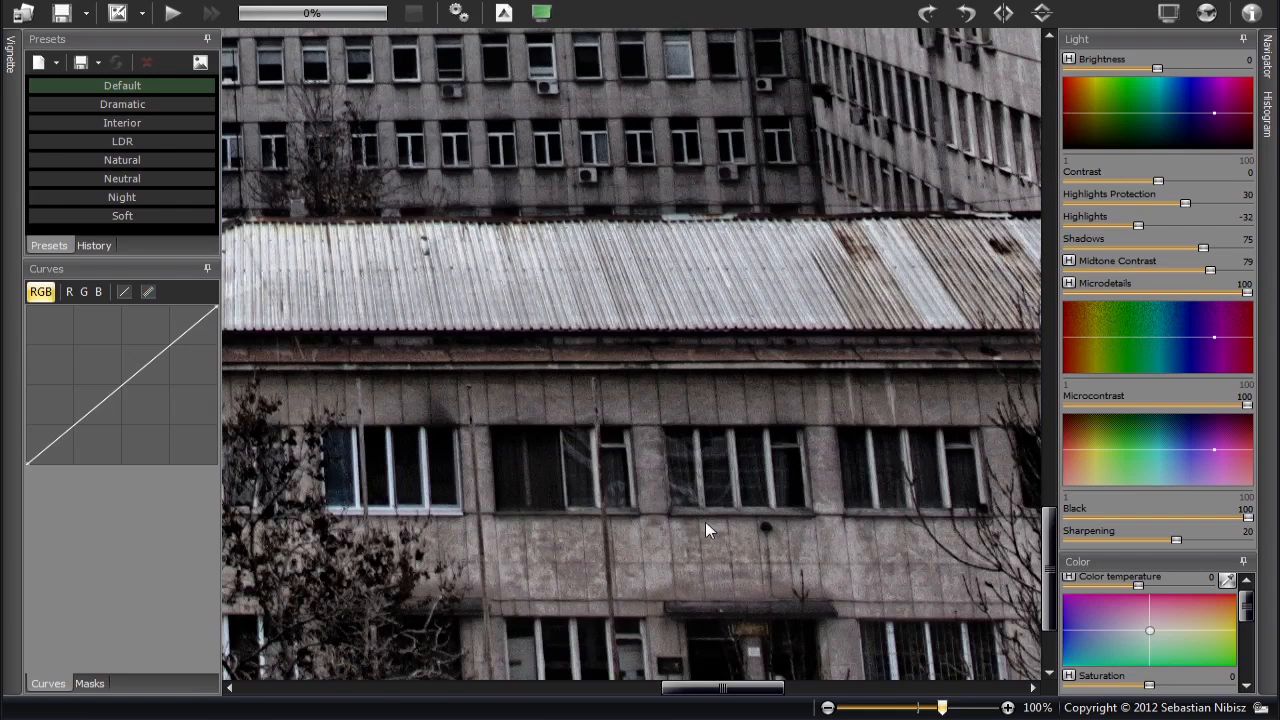
drag(732, 571, 674, 362)
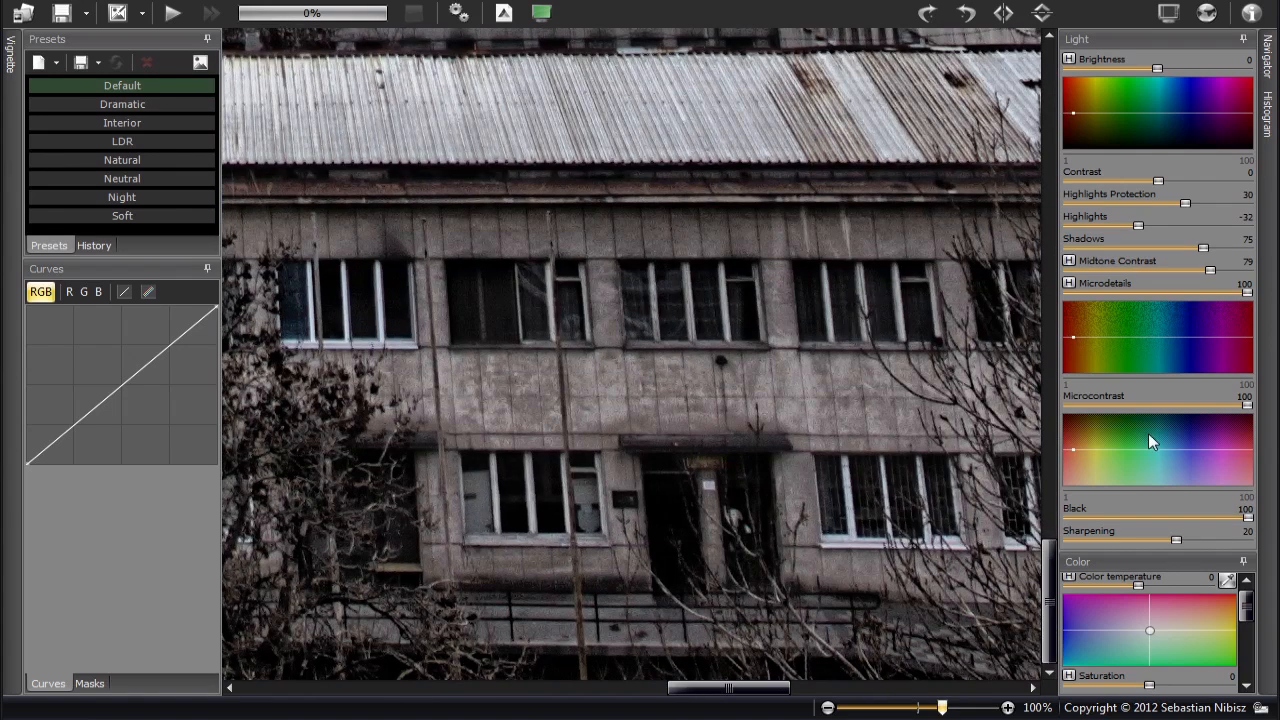
drag(1247, 518, 1122, 520)
click(764, 378)
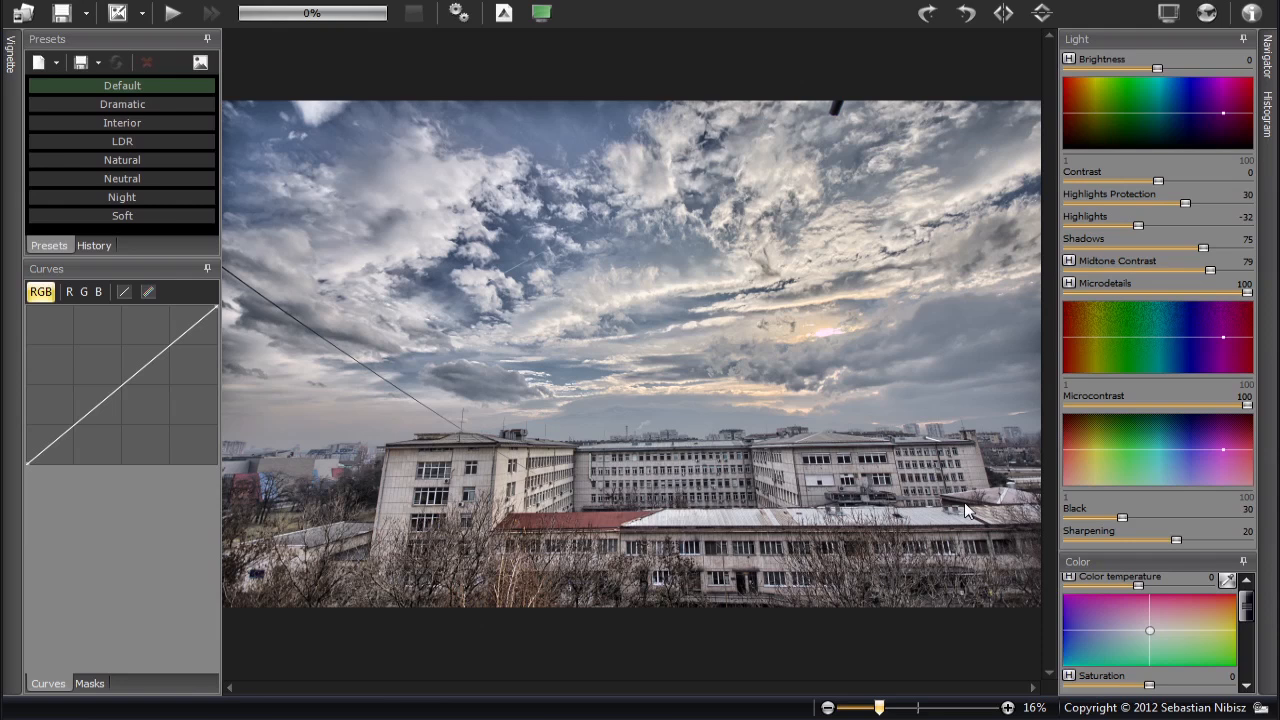
Try a much higher Sharpening, set it to 0, and compare the building details with the full photo
click(775, 542)
drag(1177, 541, 1260, 553)
click(1246, 532)
double_click(1246, 532)
text(0)
key(Return)
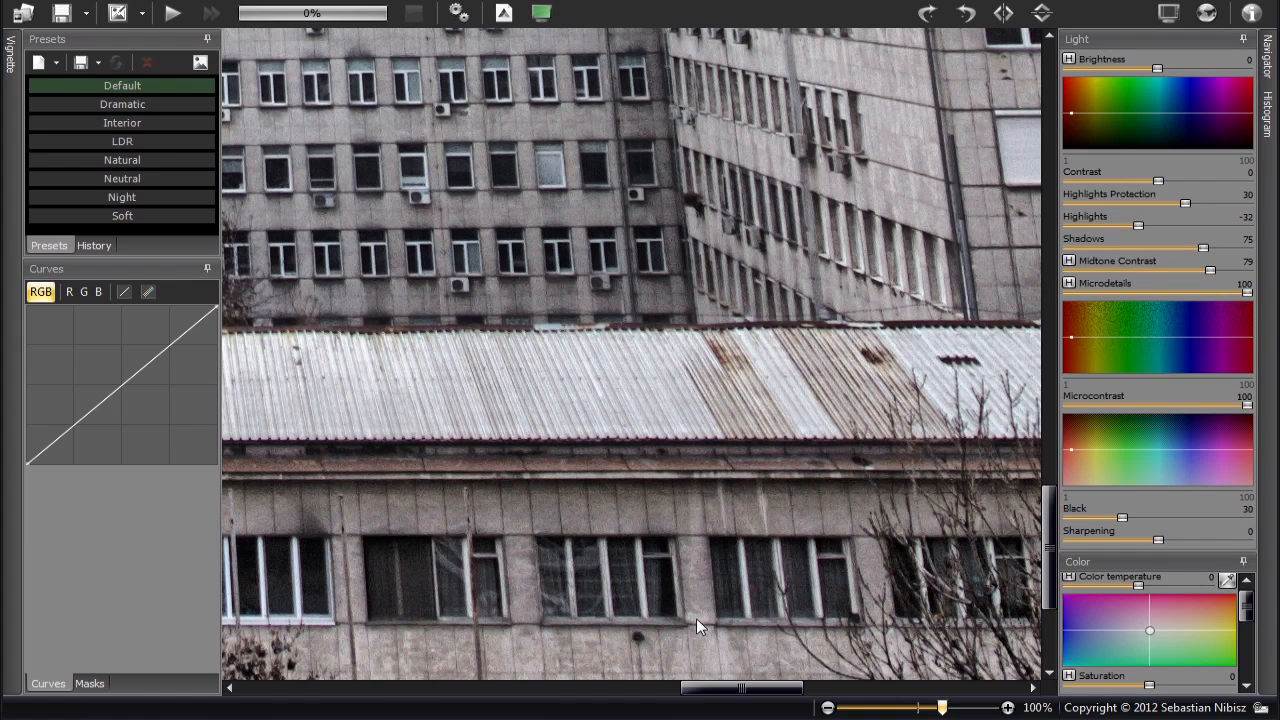
scroll(696, 618, down, 3)
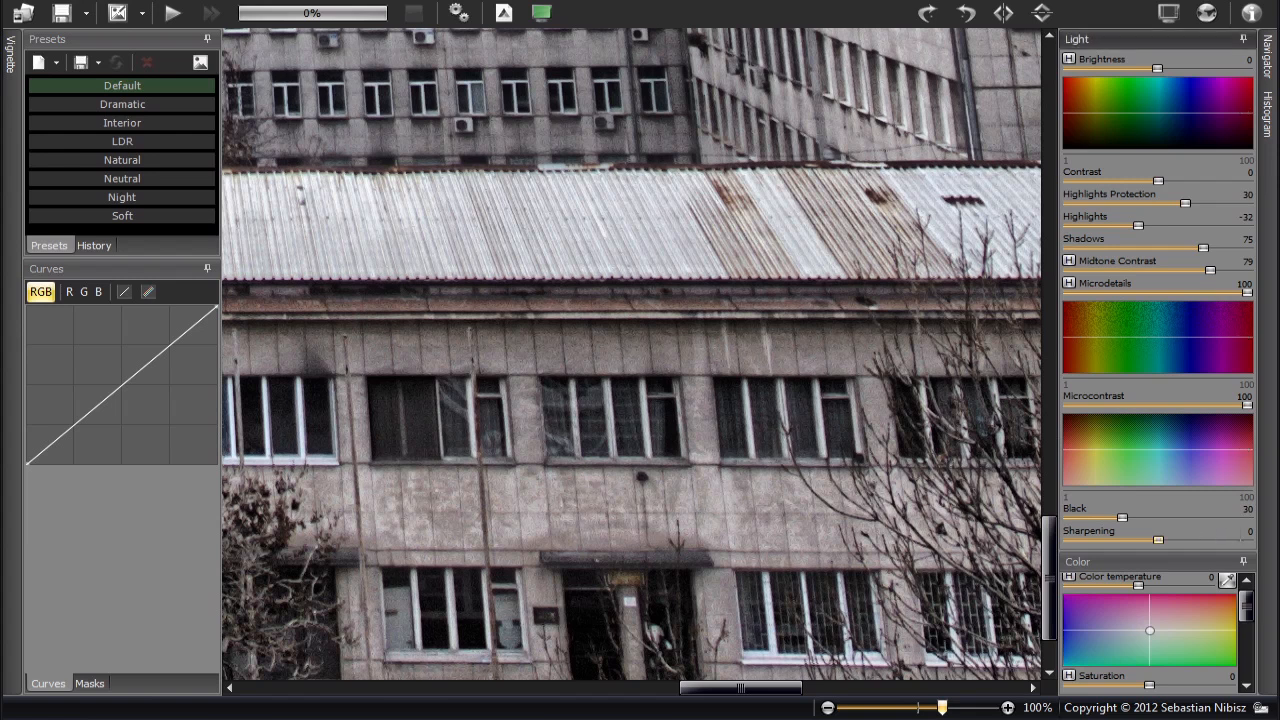
click(712, 518)
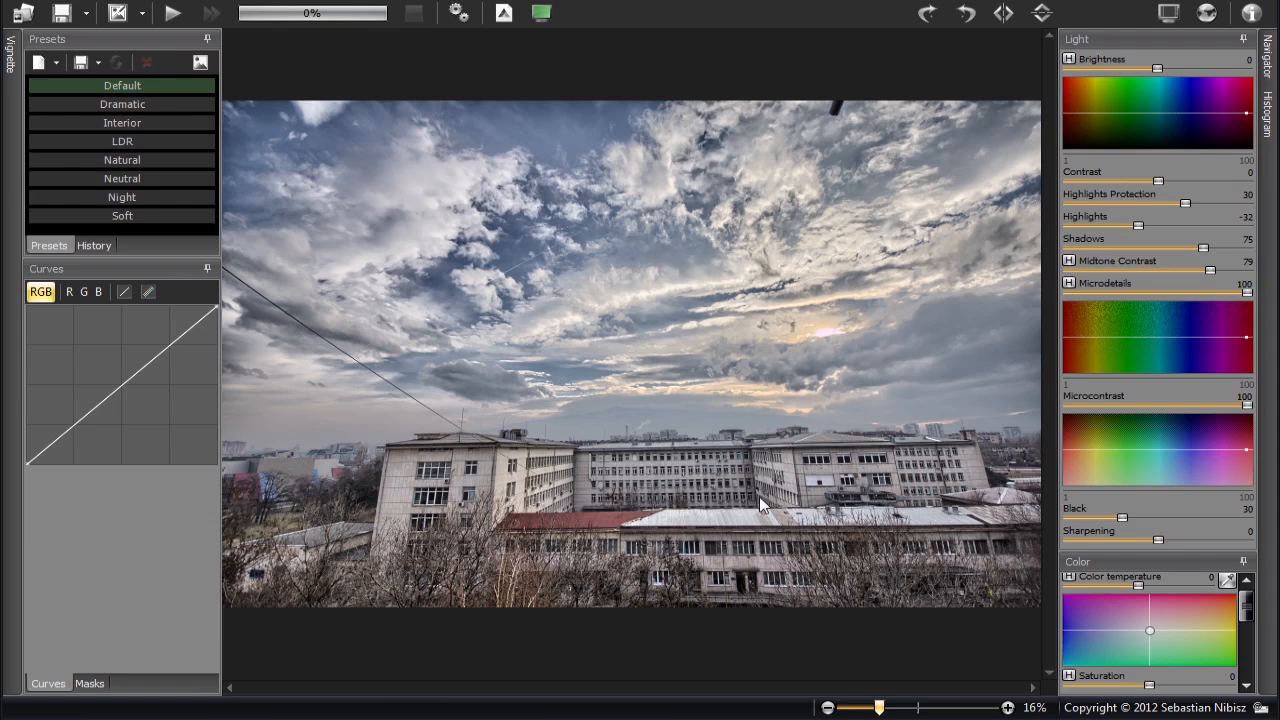
click(744, 563)
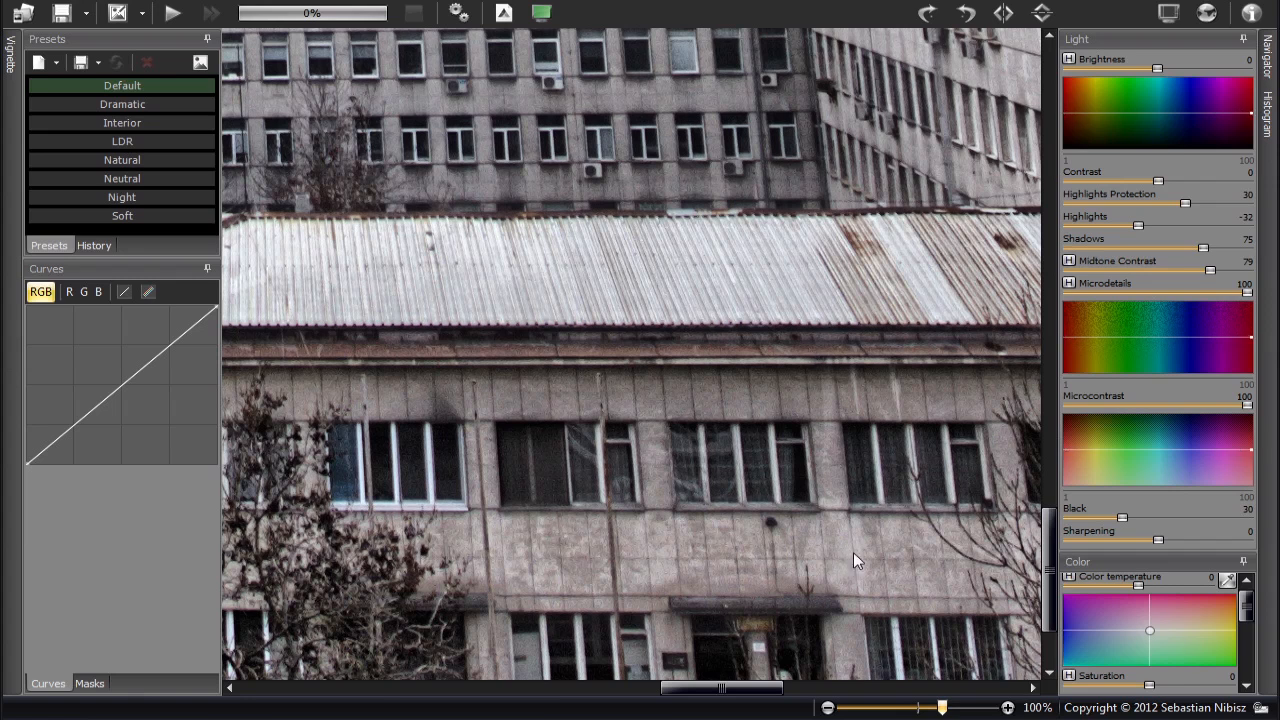
click(771, 553)
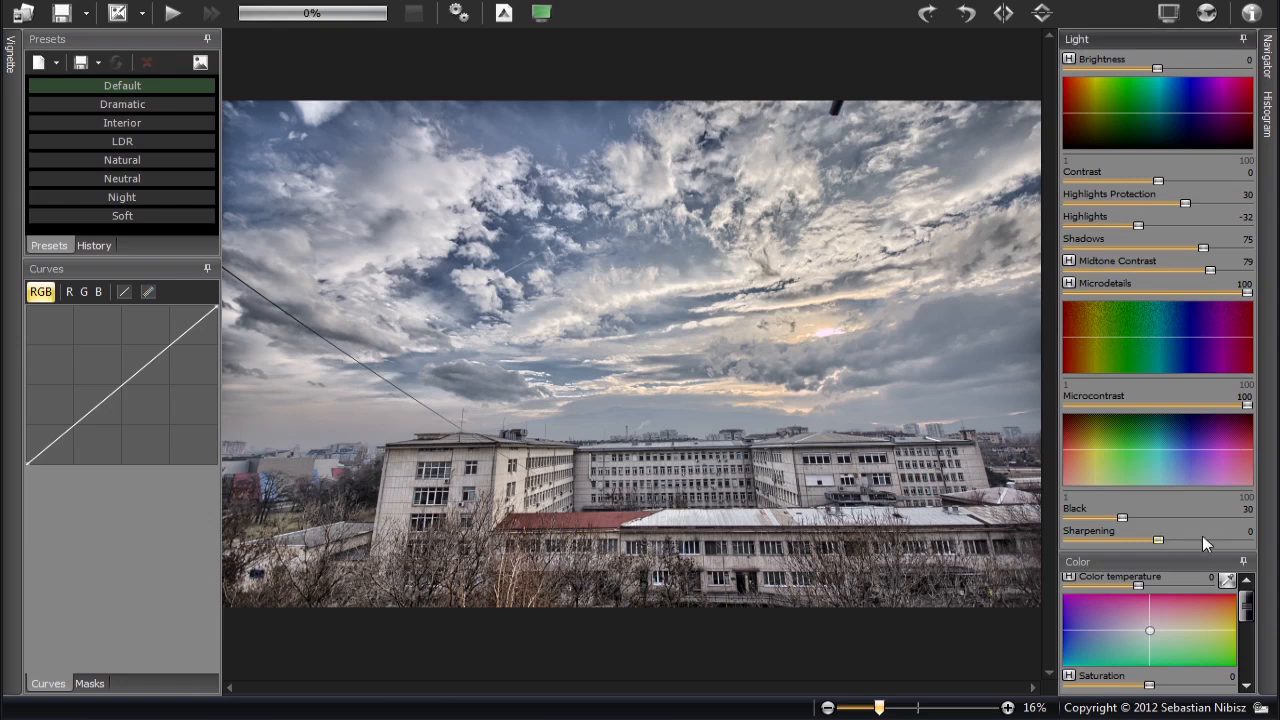
Test the Color temperature at -77 and at 46, and set it to -15
drag(1247, 606, 1248, 590)
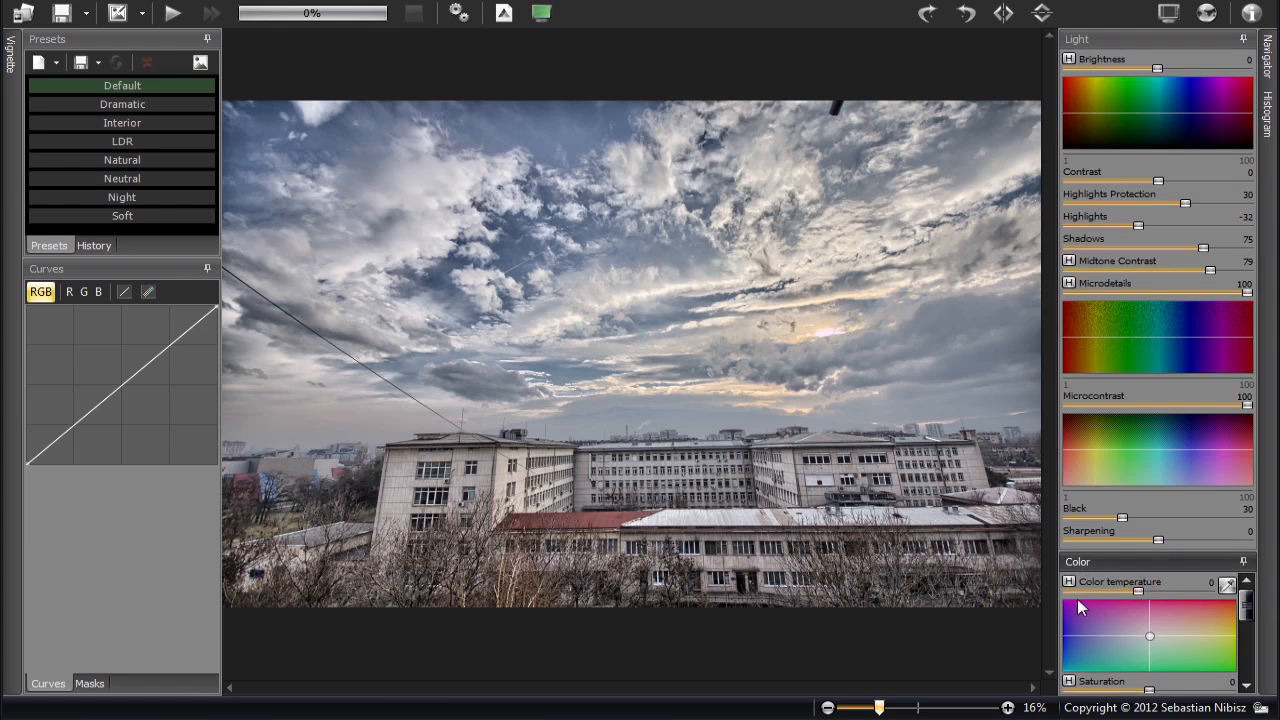
mouse_move(1247, 603)
mouse_down()
mouse_move(1248, 665)
mouse_move(1247, 595)
mouse_up()
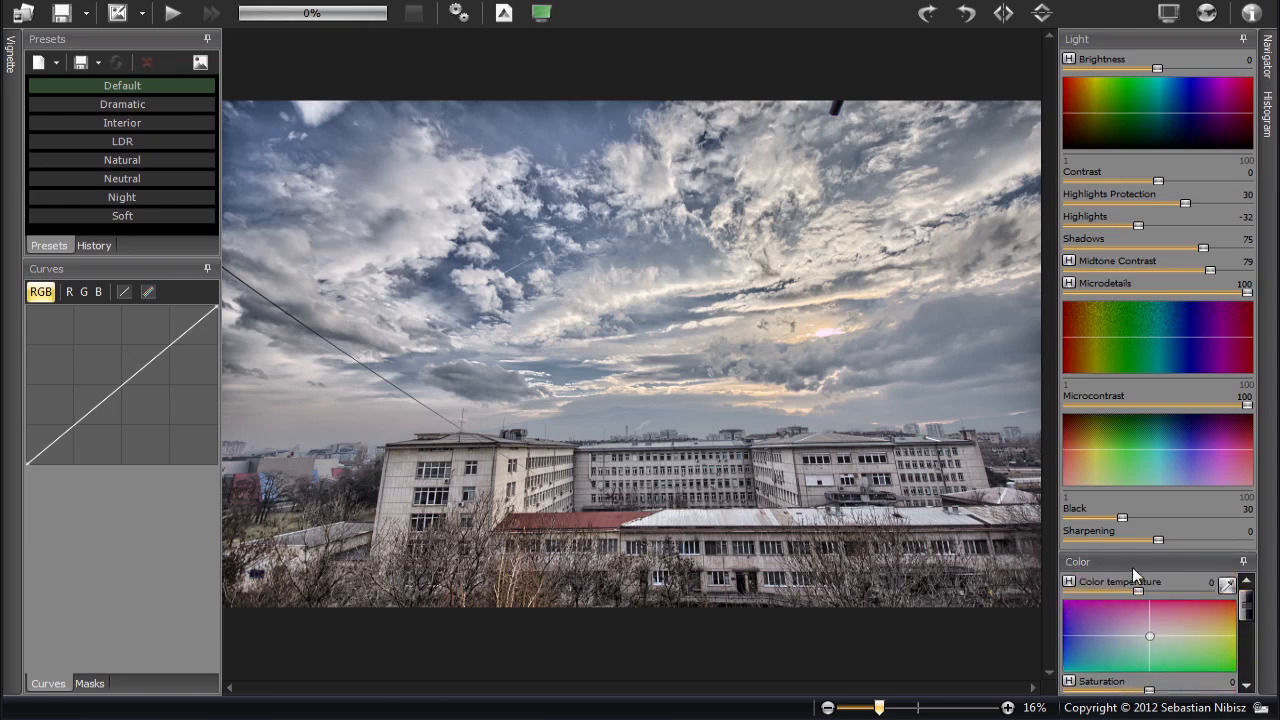
drag(1137, 593, 1084, 591)
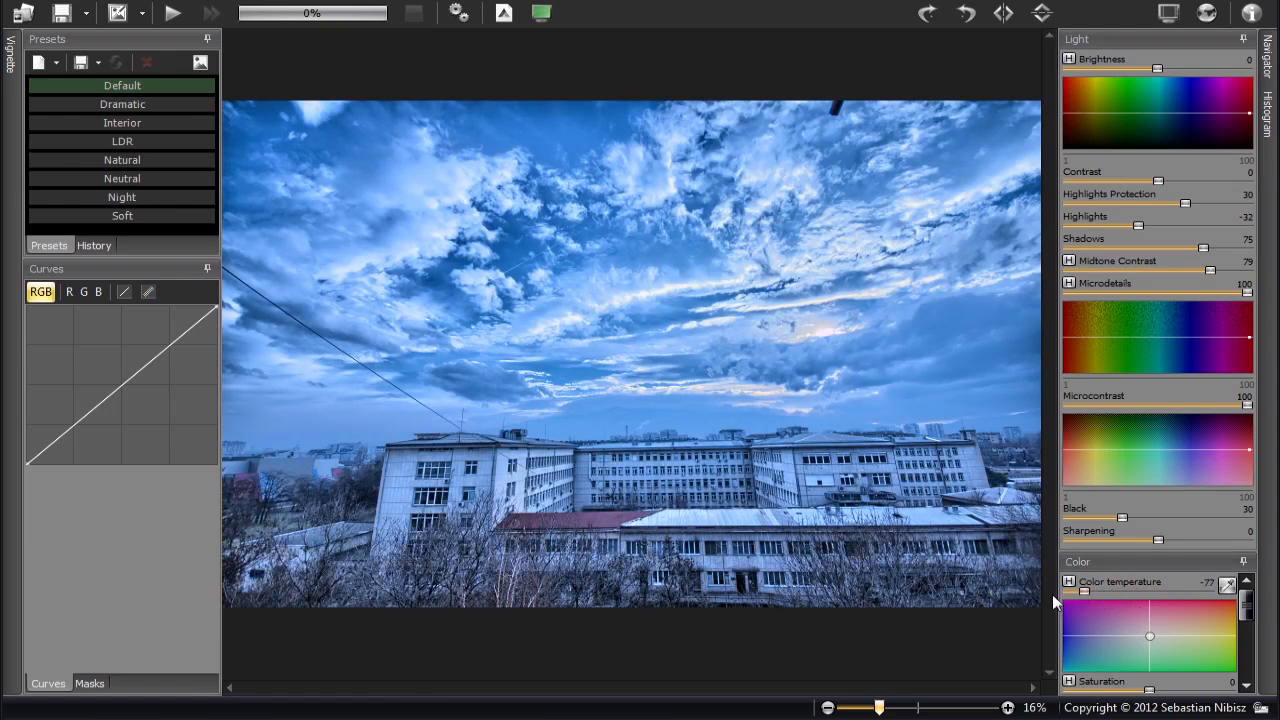
drag(1086, 593, 1172, 597)
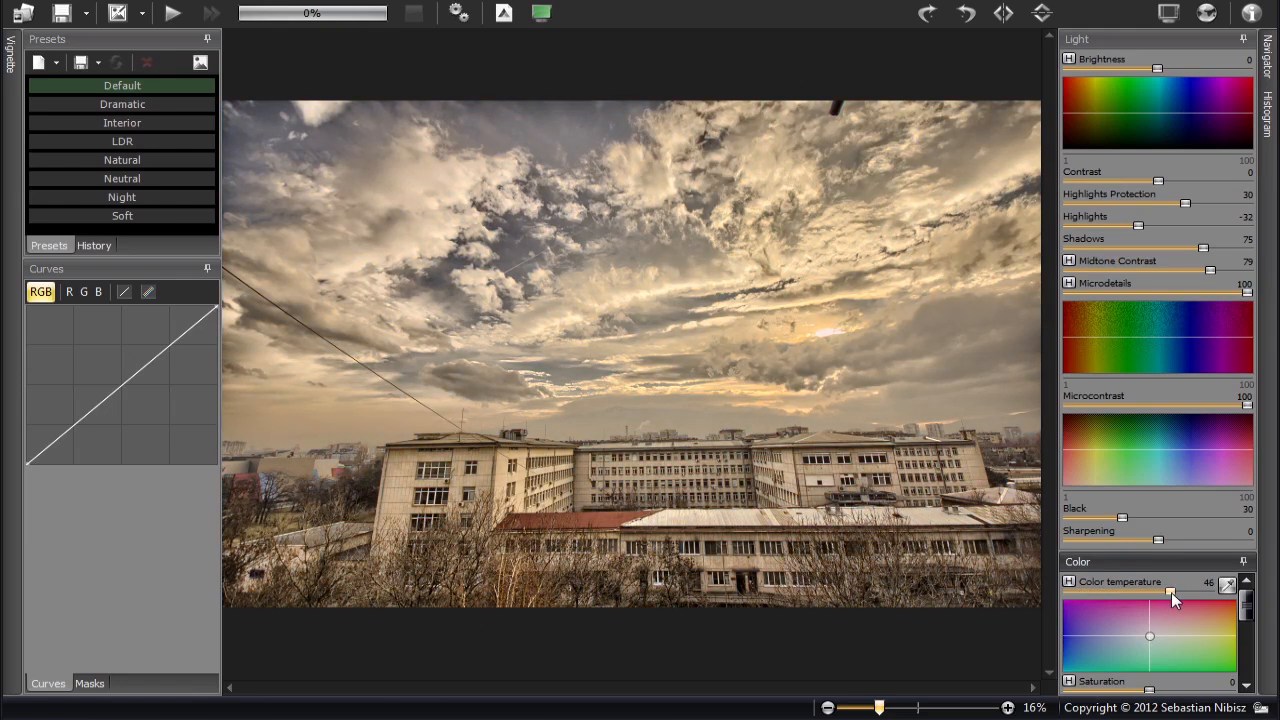
click(1208, 582)
text(-15)
key(Return)
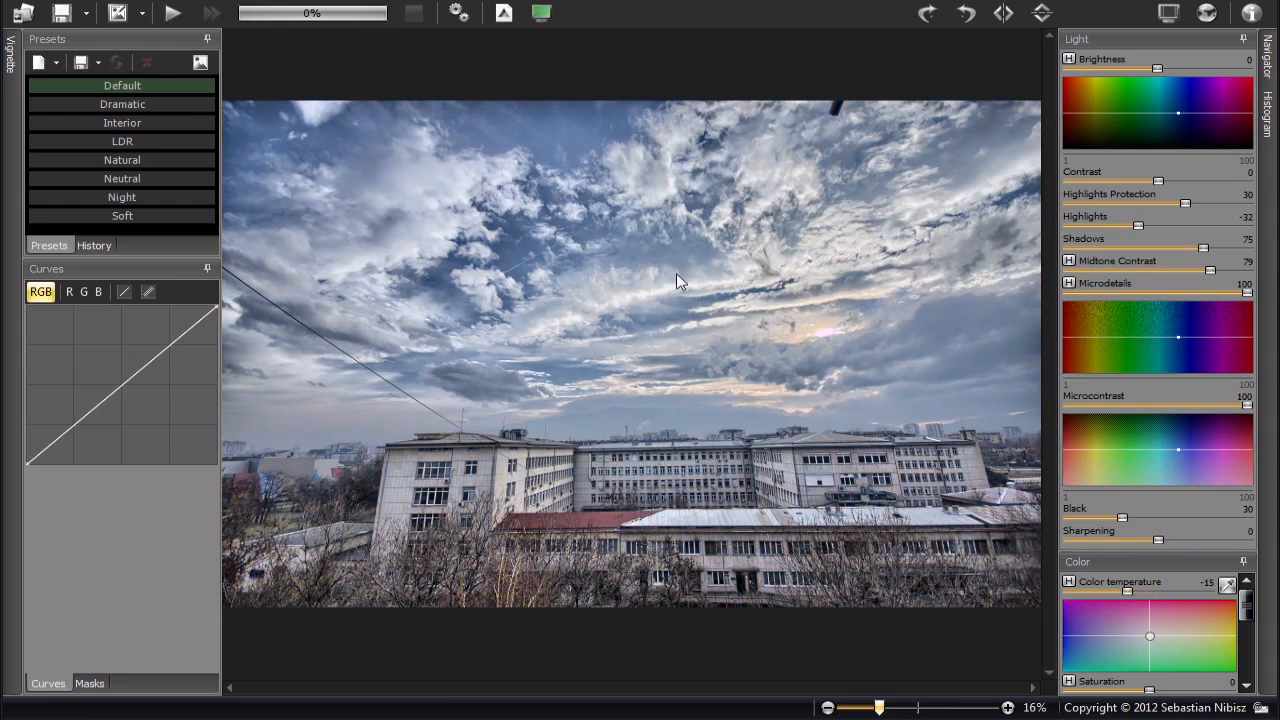
Try a much lower Saturation on the photo and set it back to 0
drag(1246, 607, 1248, 627)
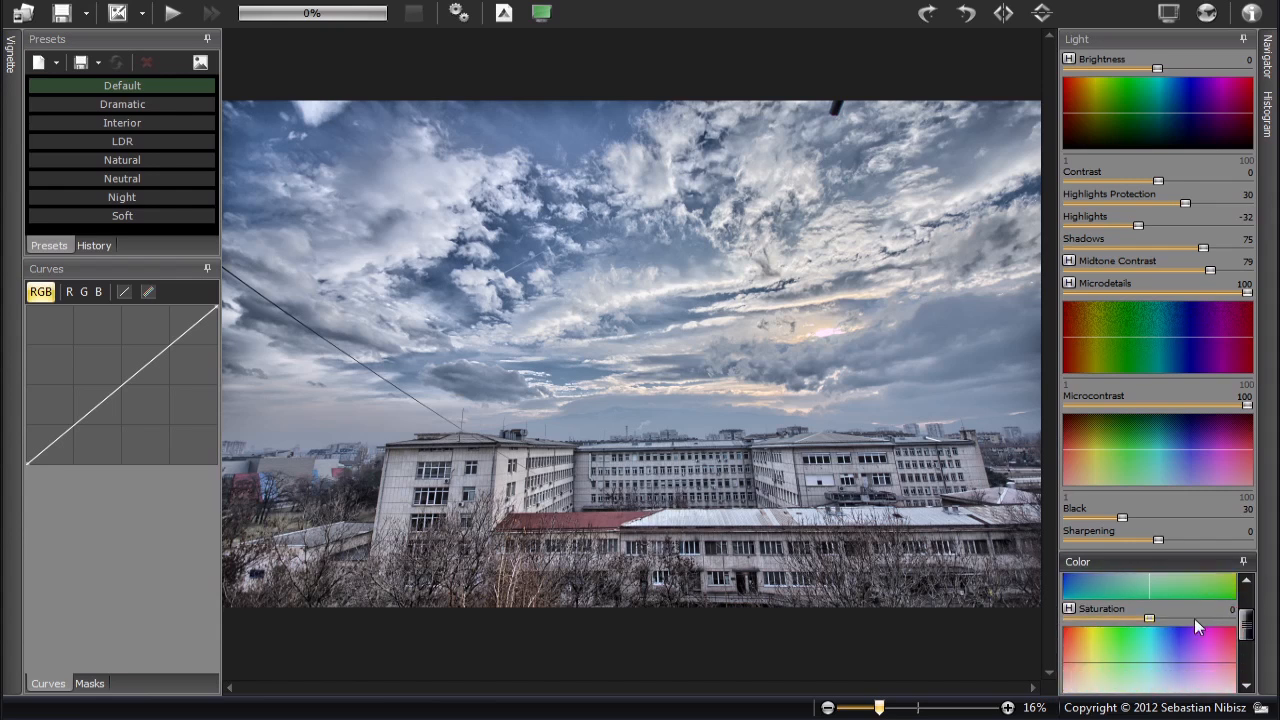
drag(1150, 619, 1079, 615)
click(1228, 609)
text(0)
key(Return)
scroll(1247, 620, up, 2)
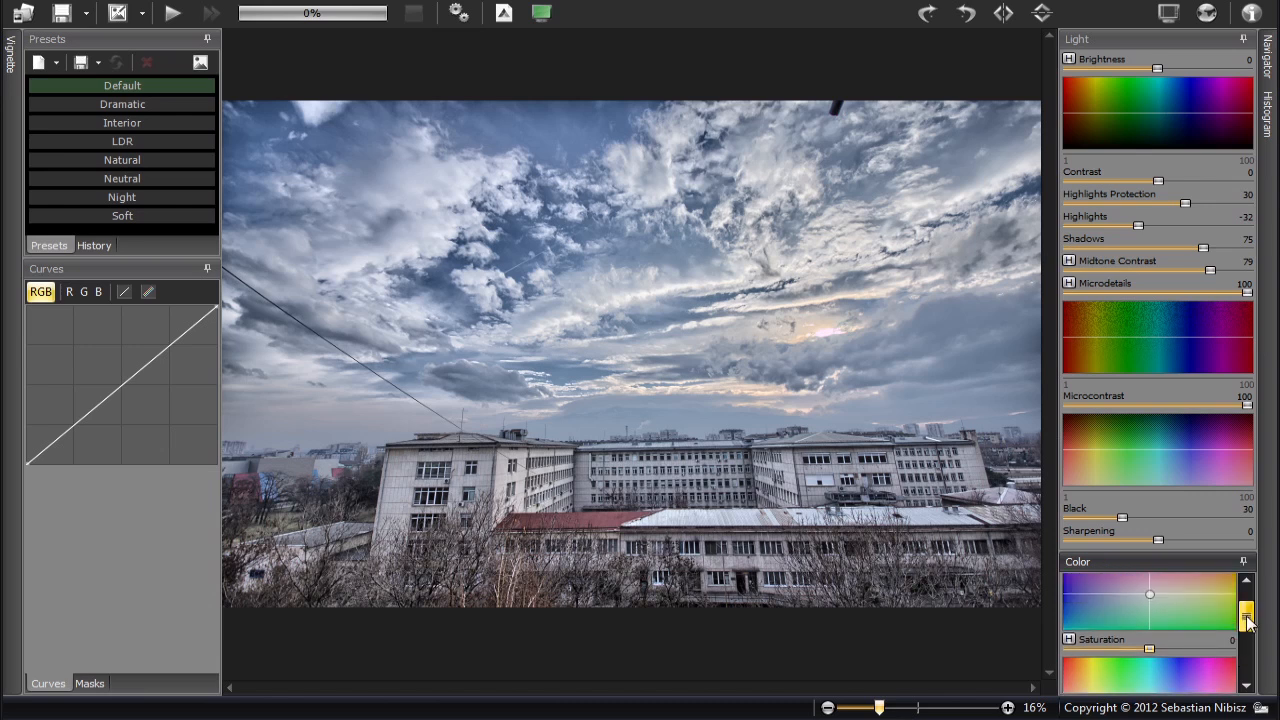
Review the Color temperature and Saturation settings and reset the Color temperature to 0
drag(1247, 620, 1247, 608)
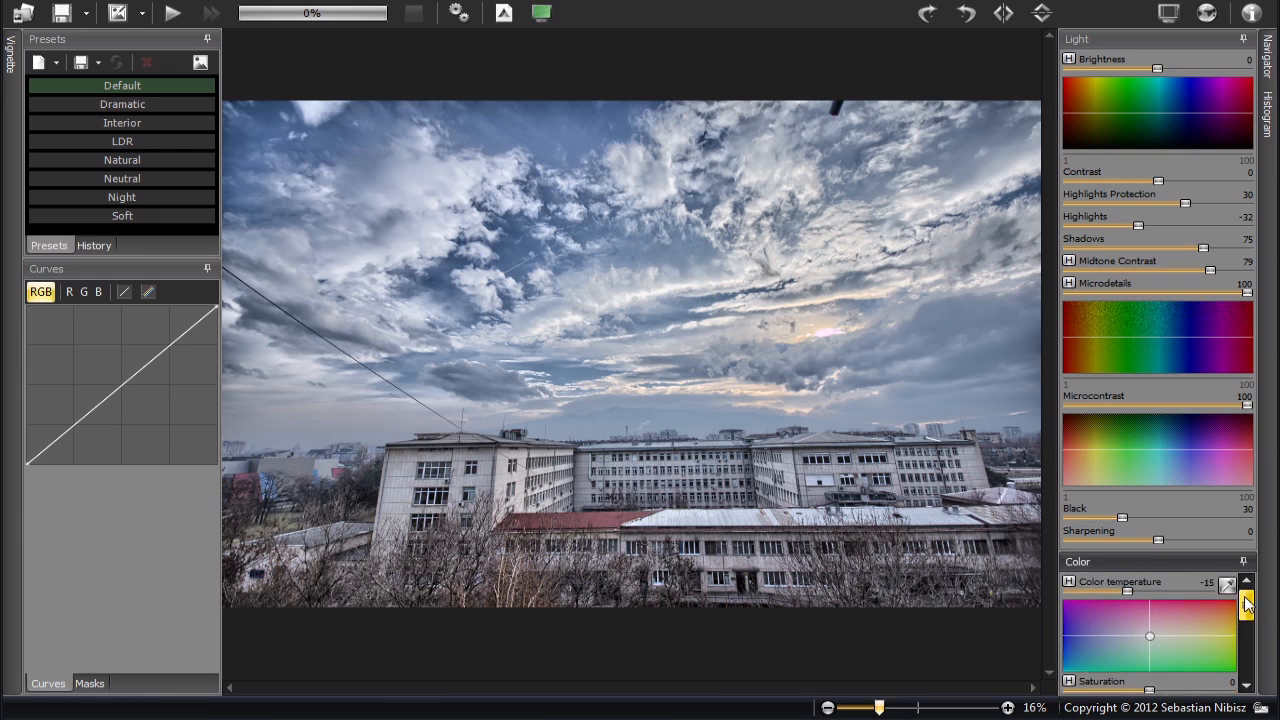
drag(1247, 608, 1247, 623)
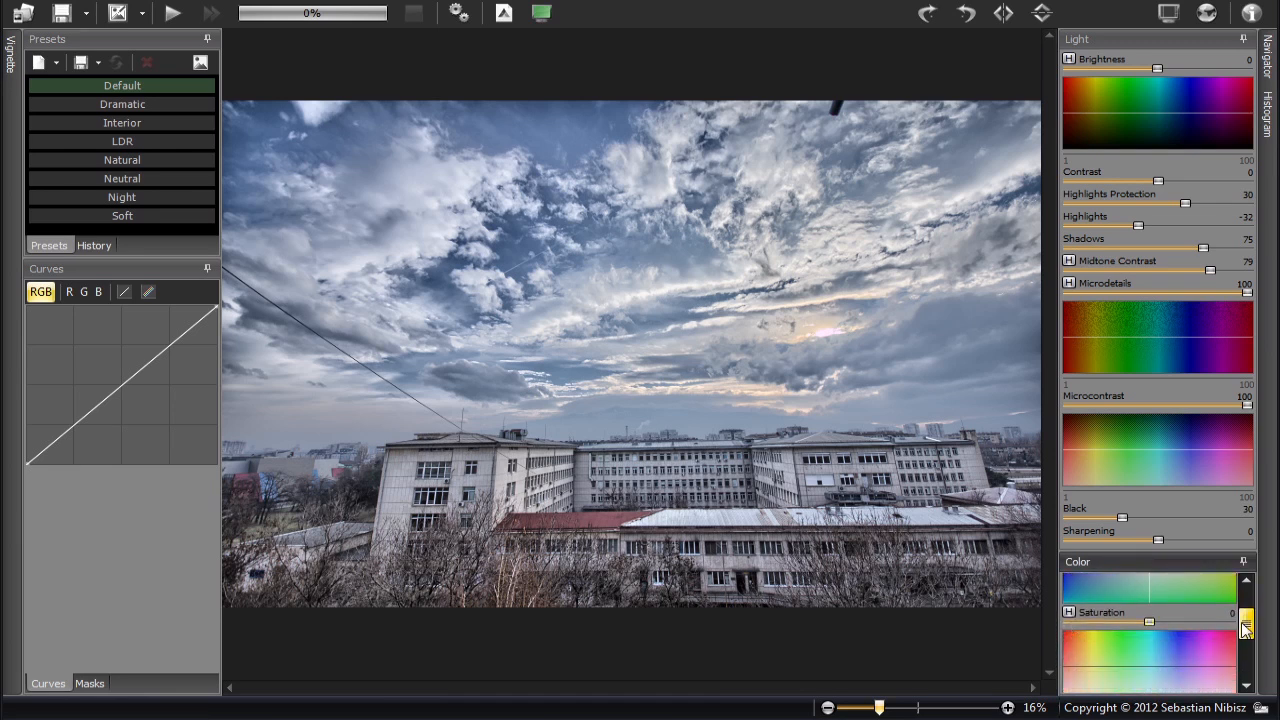
scroll(1071, 621, up, 2)
mouse_move(1246, 605)
mouse_down()
mouse_move(1247, 665)
mouse_move(1247, 600)
mouse_up()
double_click(1203, 582)
text(0)
key(Return)
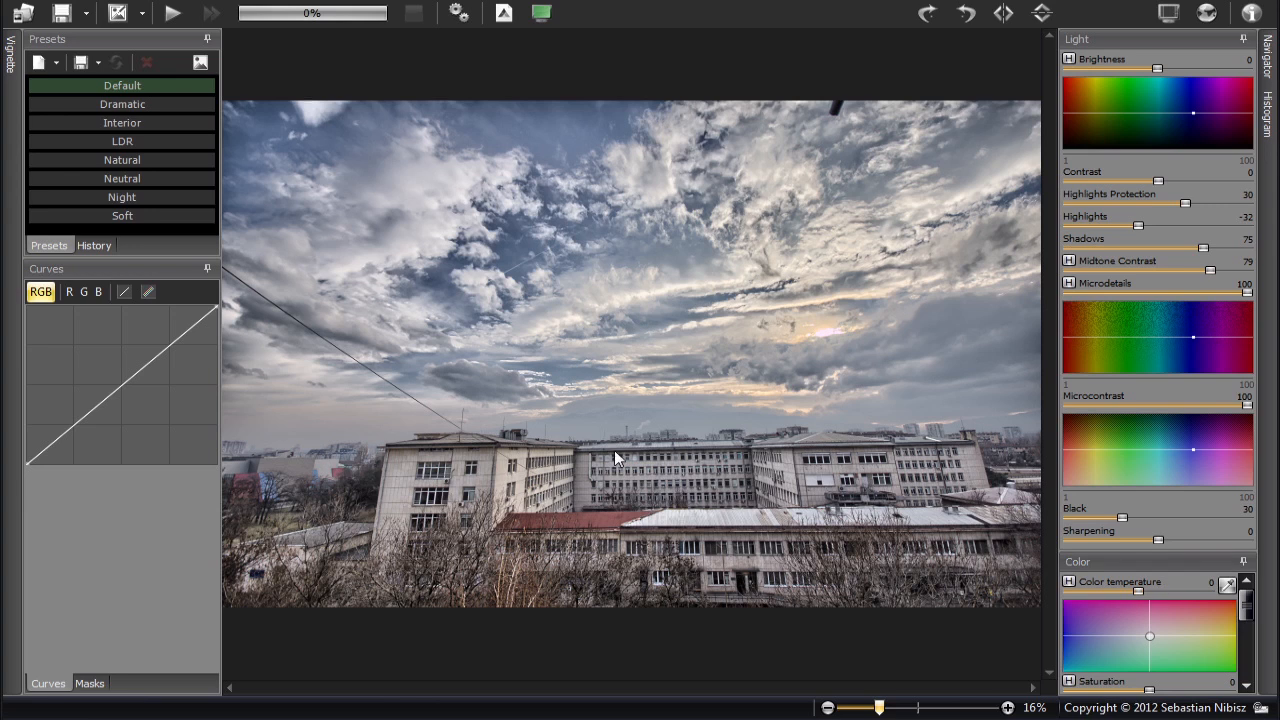
Try a cooler Color temperature of -25 and return it to 0
drag(1139, 593, 1120, 592)
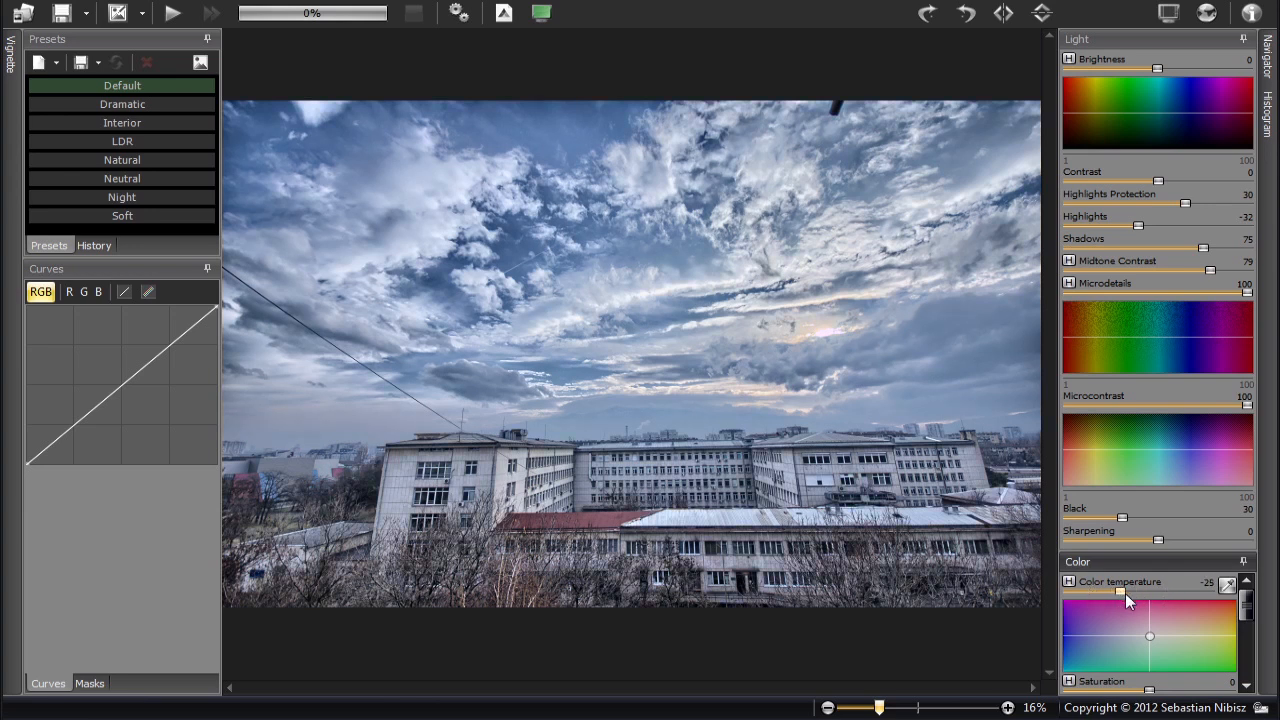
double_click(1207, 582)
text(0)
key(Return)
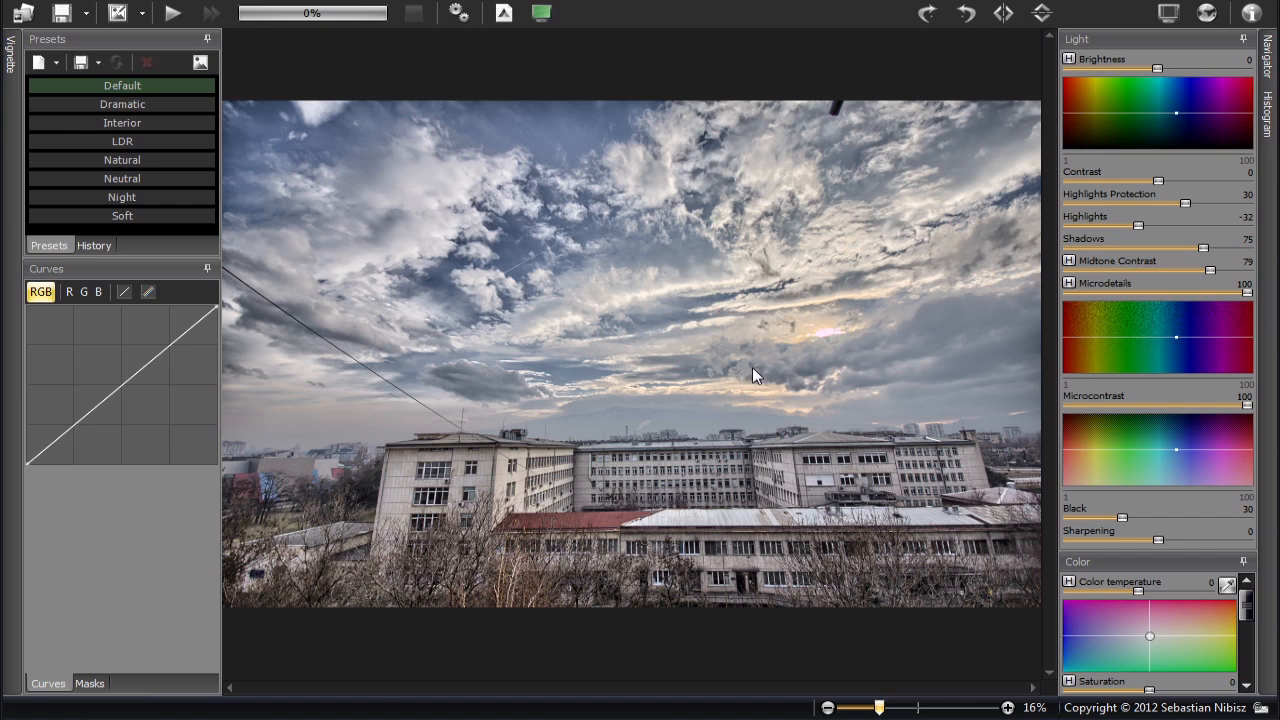
Set Contrast to 28, Brightness to -26 and Black to 0
mouse_move(1246, 610)
mouse_down()
mouse_move(1247, 655)
mouse_move(1246, 598)
mouse_up()
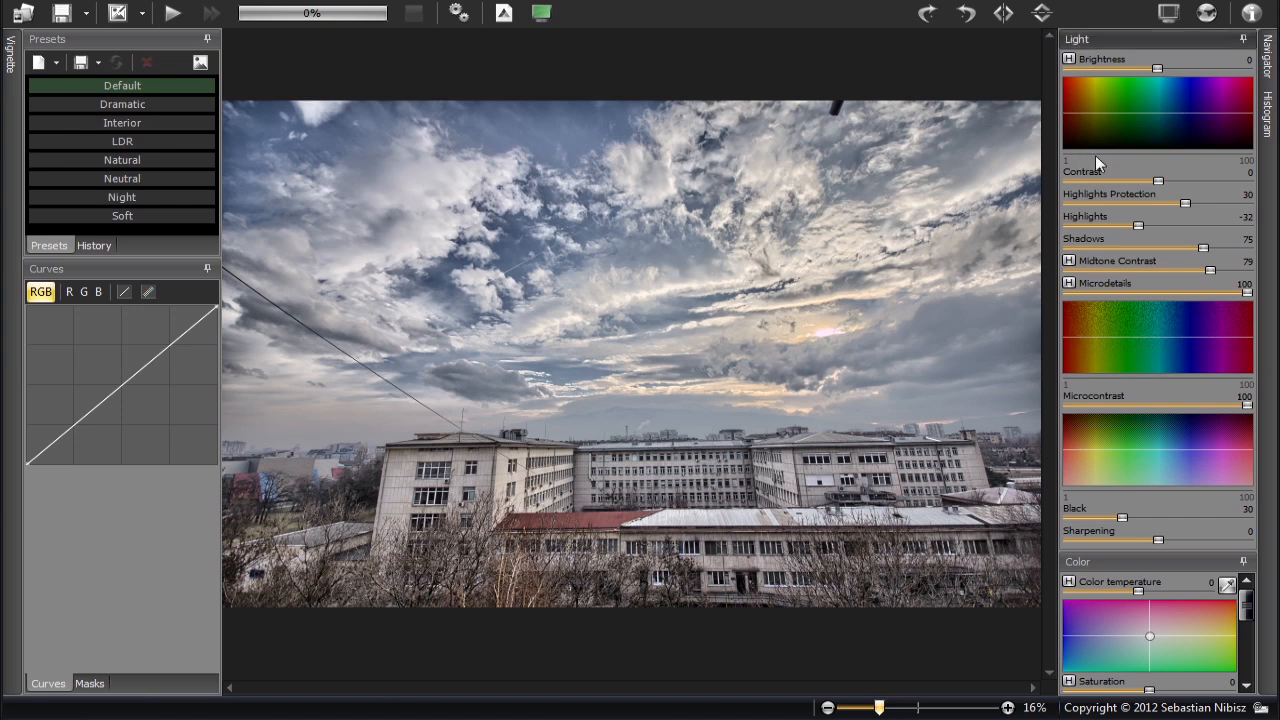
drag(1160, 180, 1181, 181)
mouse_move(1155, 69)
mouse_down()
mouse_move(1170, 72)
mouse_move(1141, 73)
mouse_up()
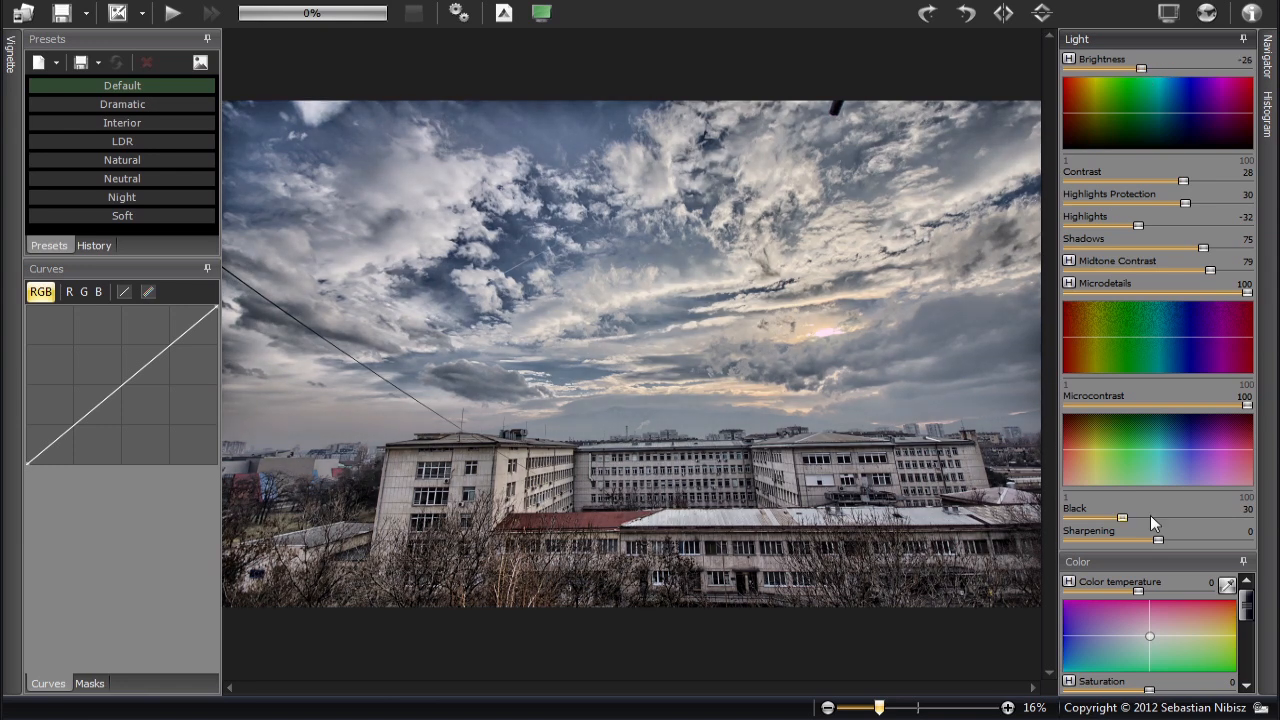
drag(1122, 517, 1059, 517)
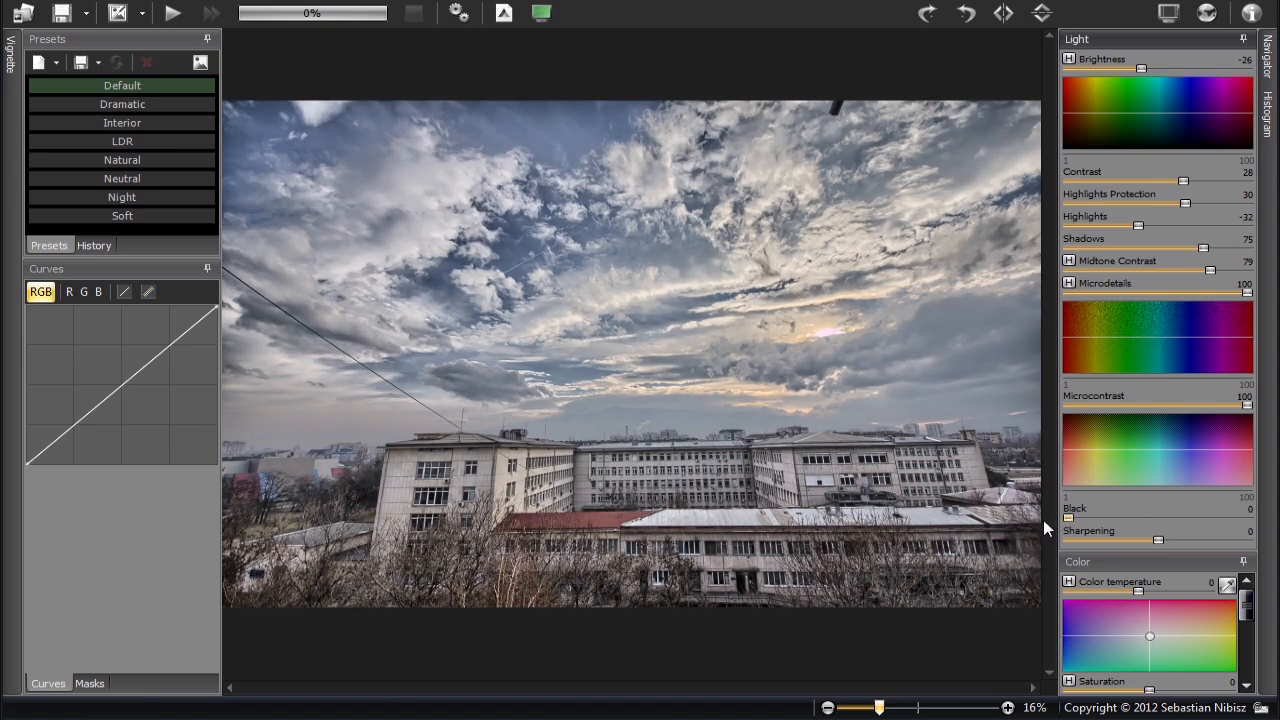
mouse_move(1069, 518)
mouse_down()
mouse_move(1117, 518)
mouse_move(1056, 517)
mouse_up()
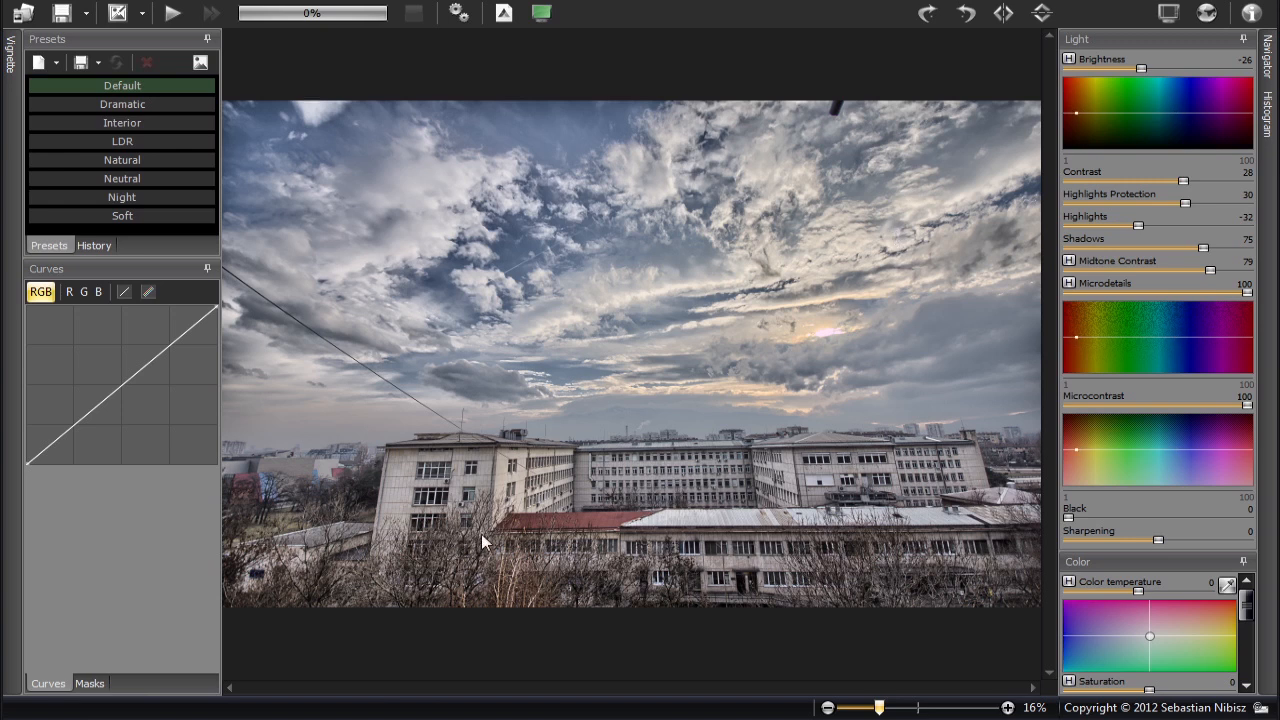
Inspect the building facade and the bare trees below it at 100% zoom, and return to the full photo
click(395, 520)
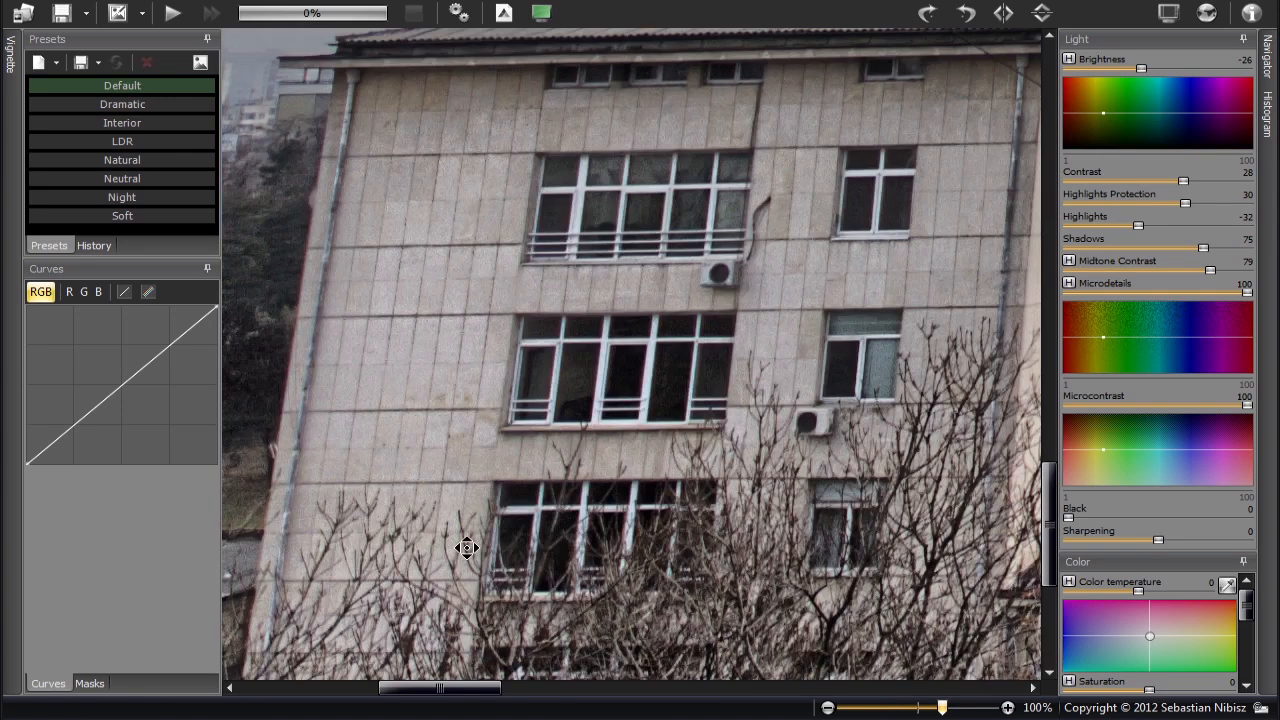
drag(466, 546, 486, 289)
click(445, 437)
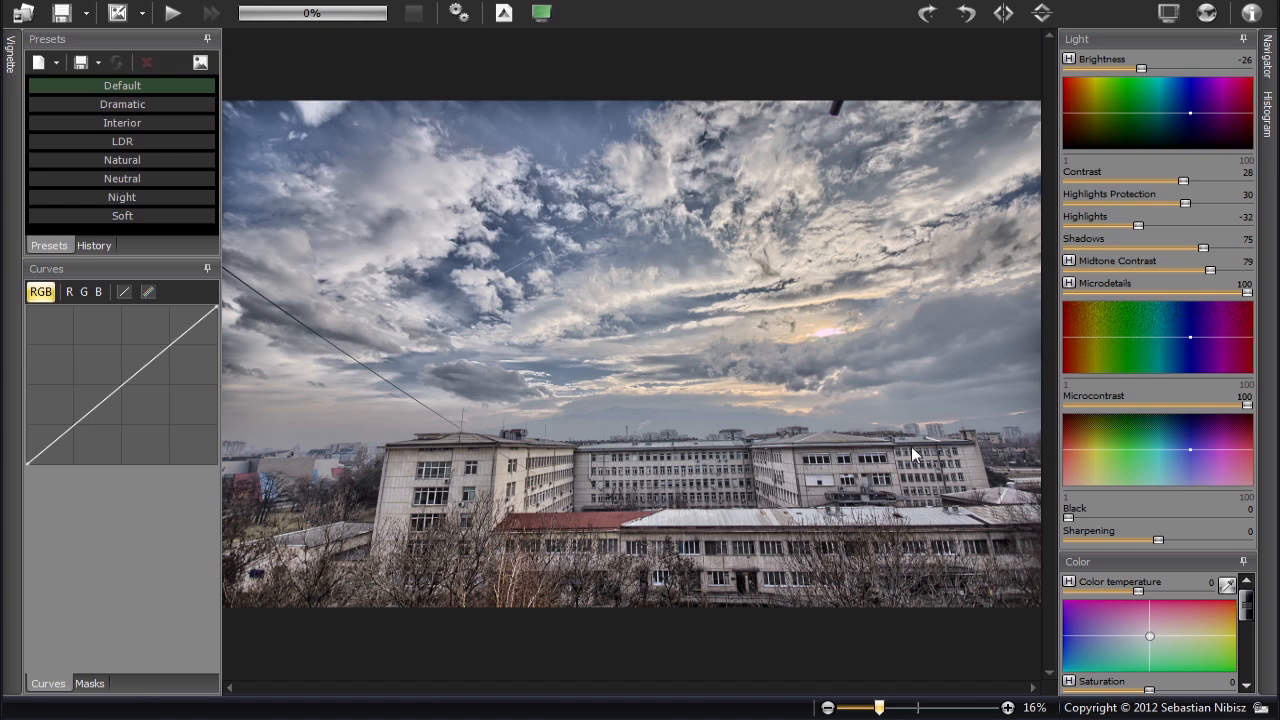
Apply the Night preset and set Highlights Protection to 2, Highlights to -63, Shadows to 88, Midtone Contrast to 53, and Microdetails and Microcontrast to 100
click(149, 212)
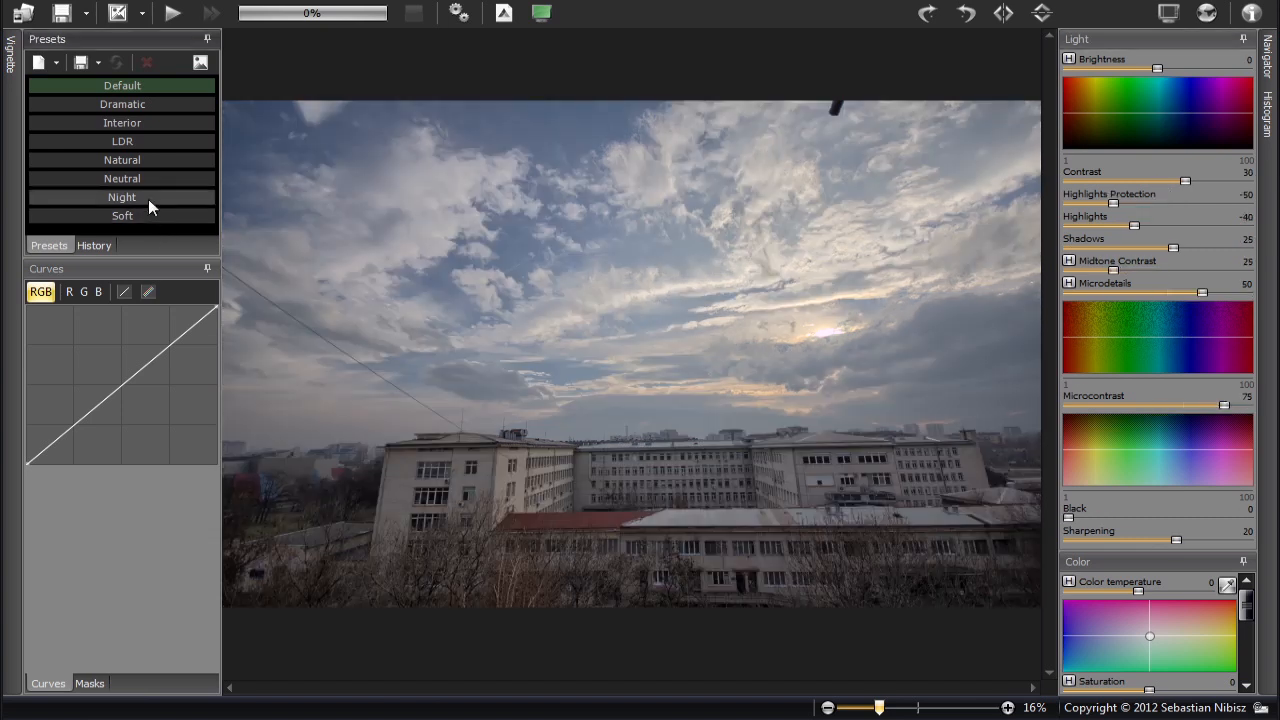
click(146, 195)
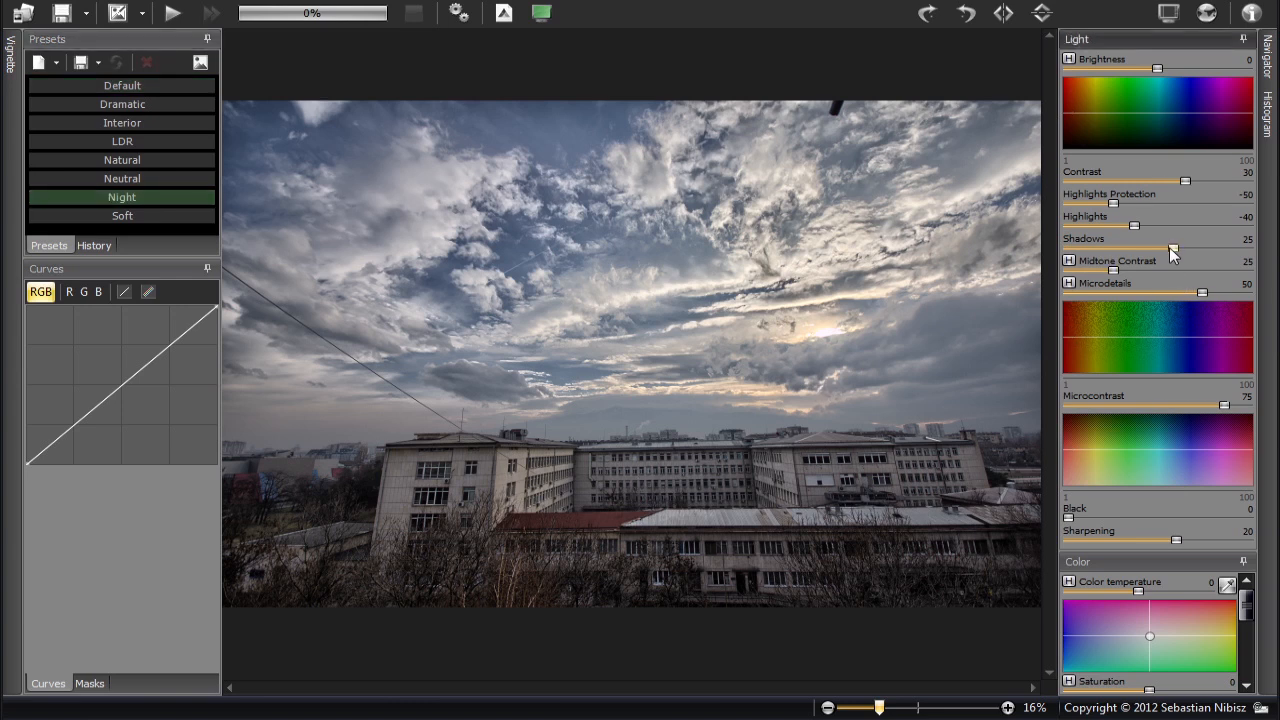
drag(1172, 247, 1217, 247)
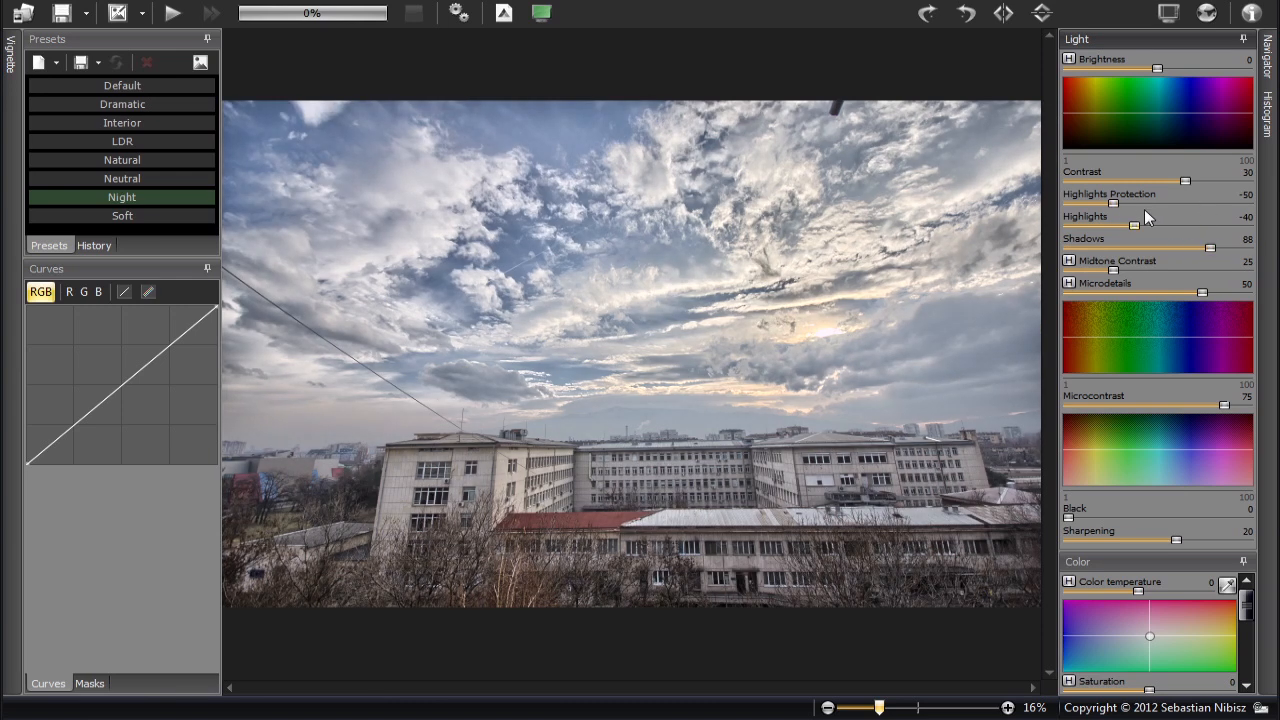
drag(1117, 203, 1264, 294)
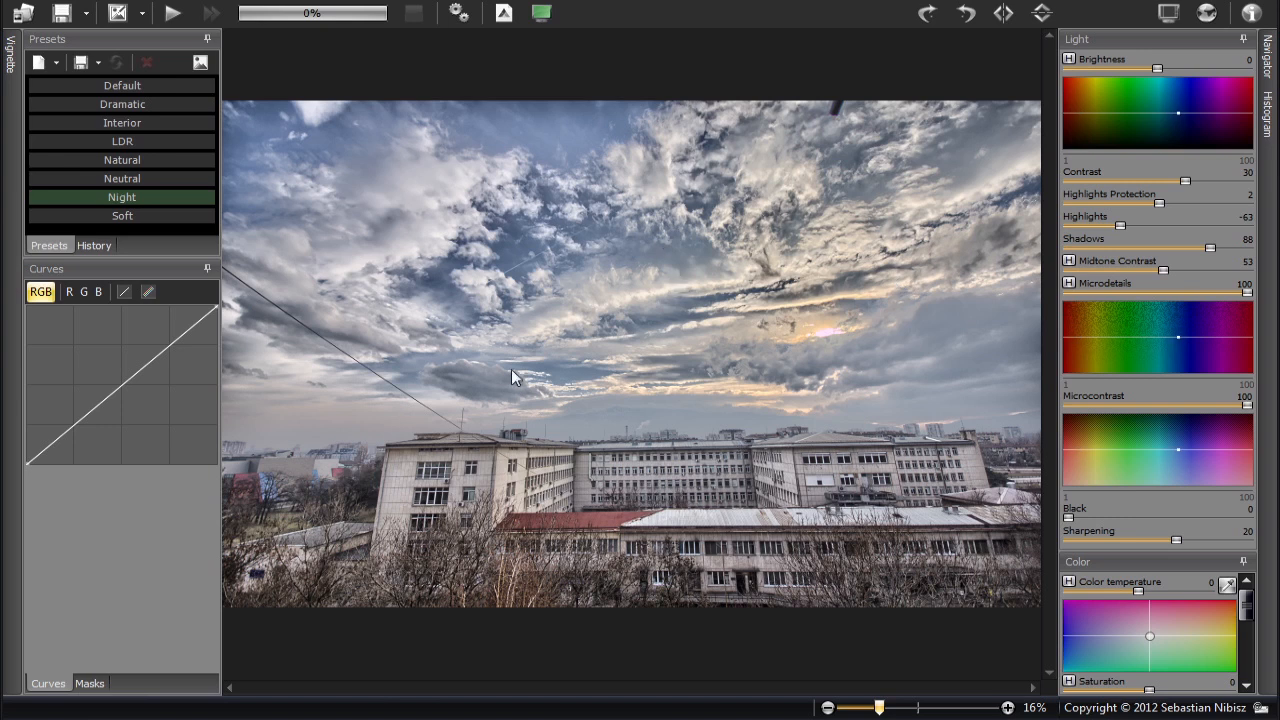
Set up a batch process with the RAW folder inside HDR Timelapse as its source and RAW as the source image format
click(458, 13)
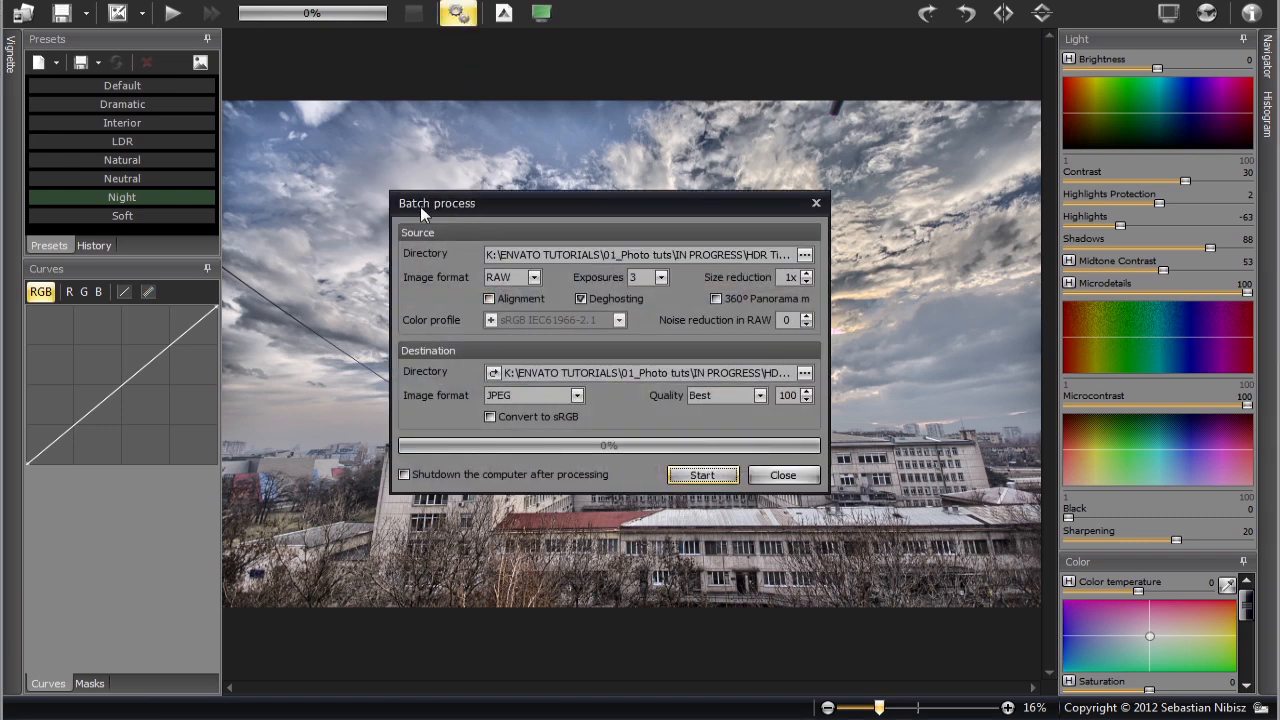
drag(535, 216, 584, 207)
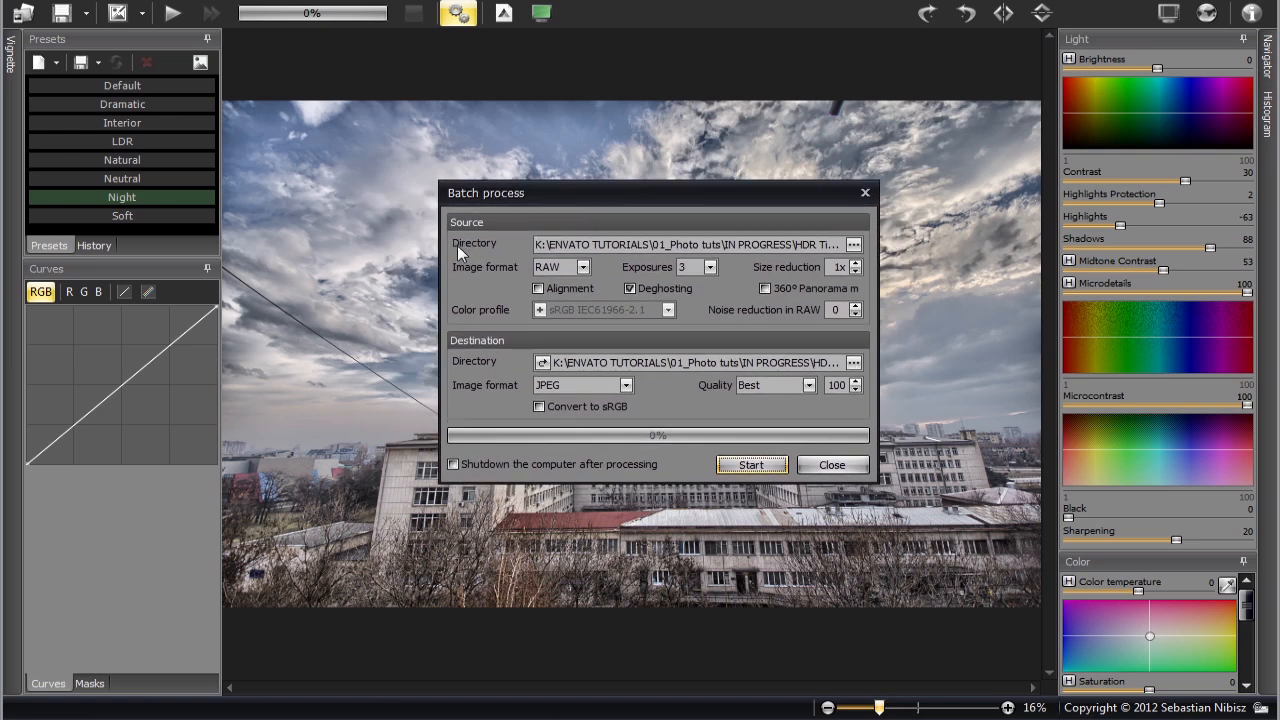
click(853, 245)
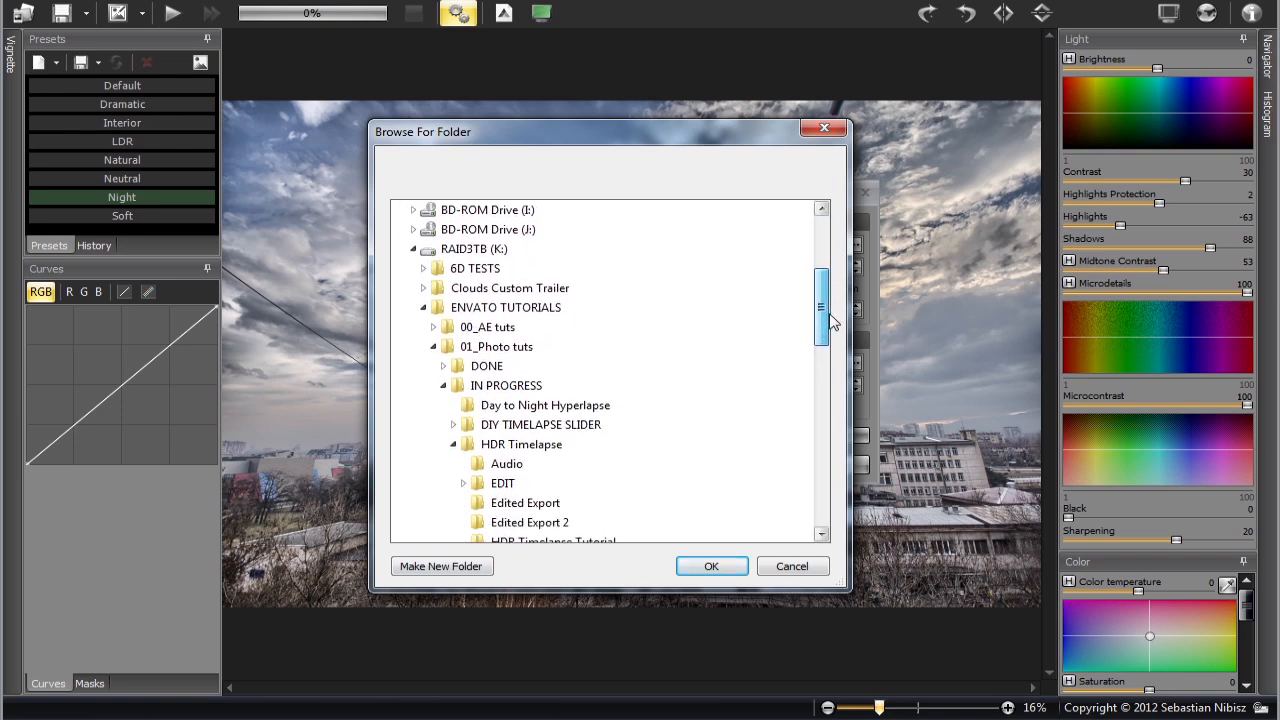
click(495, 522)
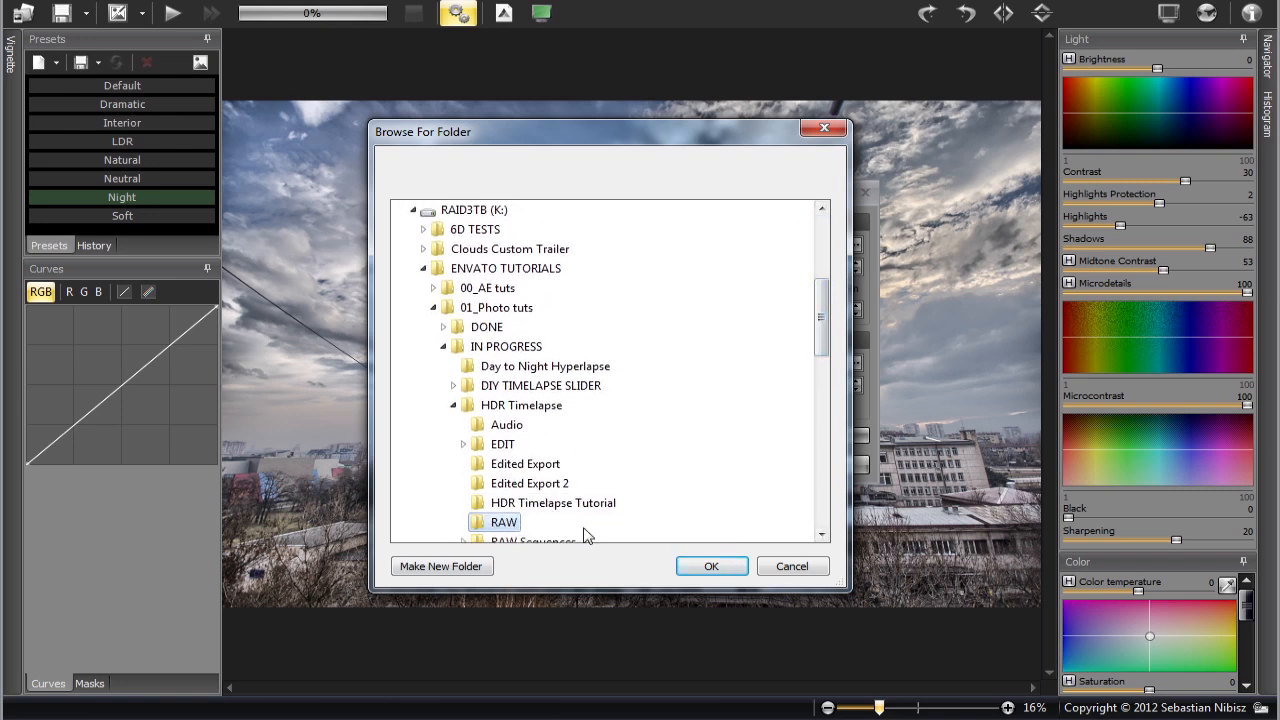
click(712, 567)
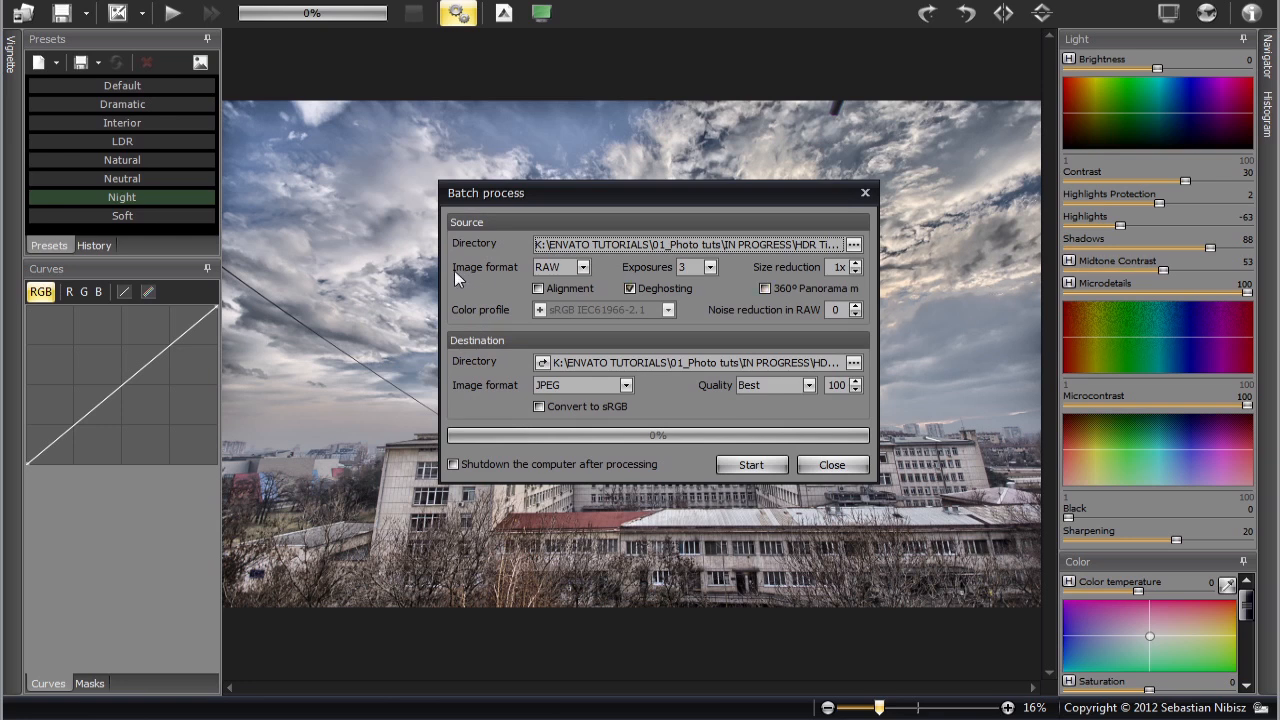
click(583, 268)
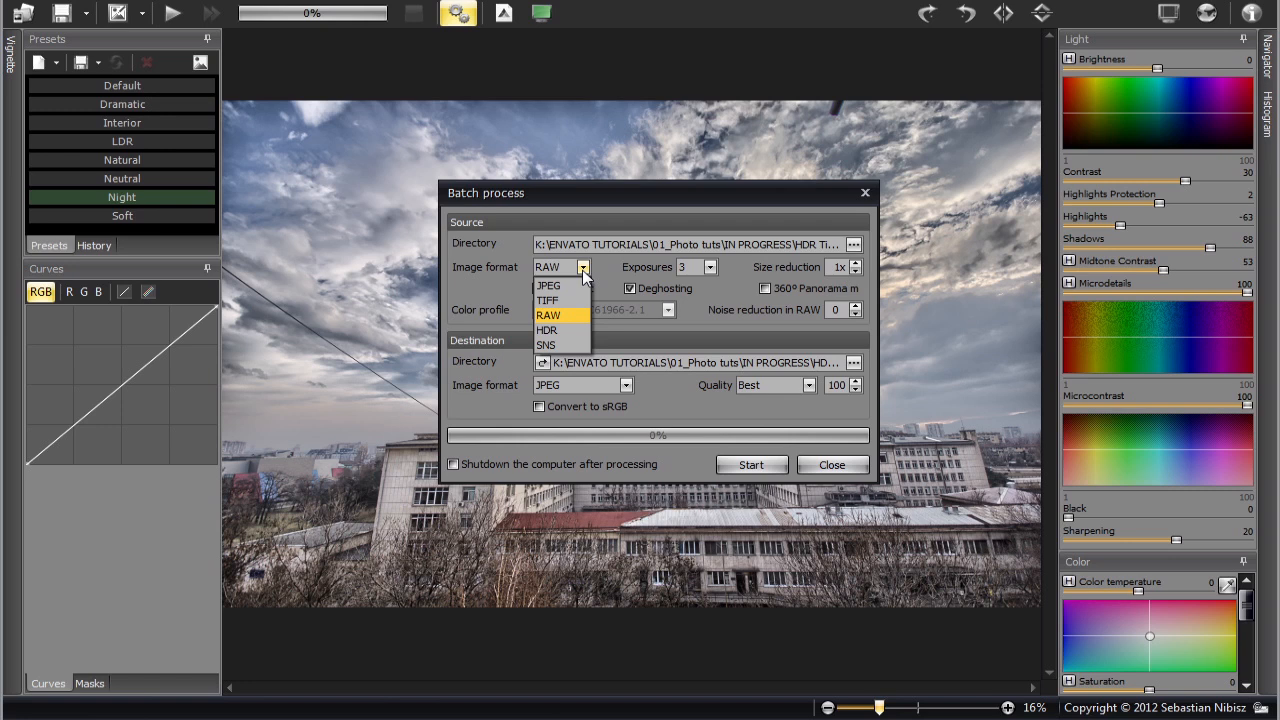
click(583, 270)
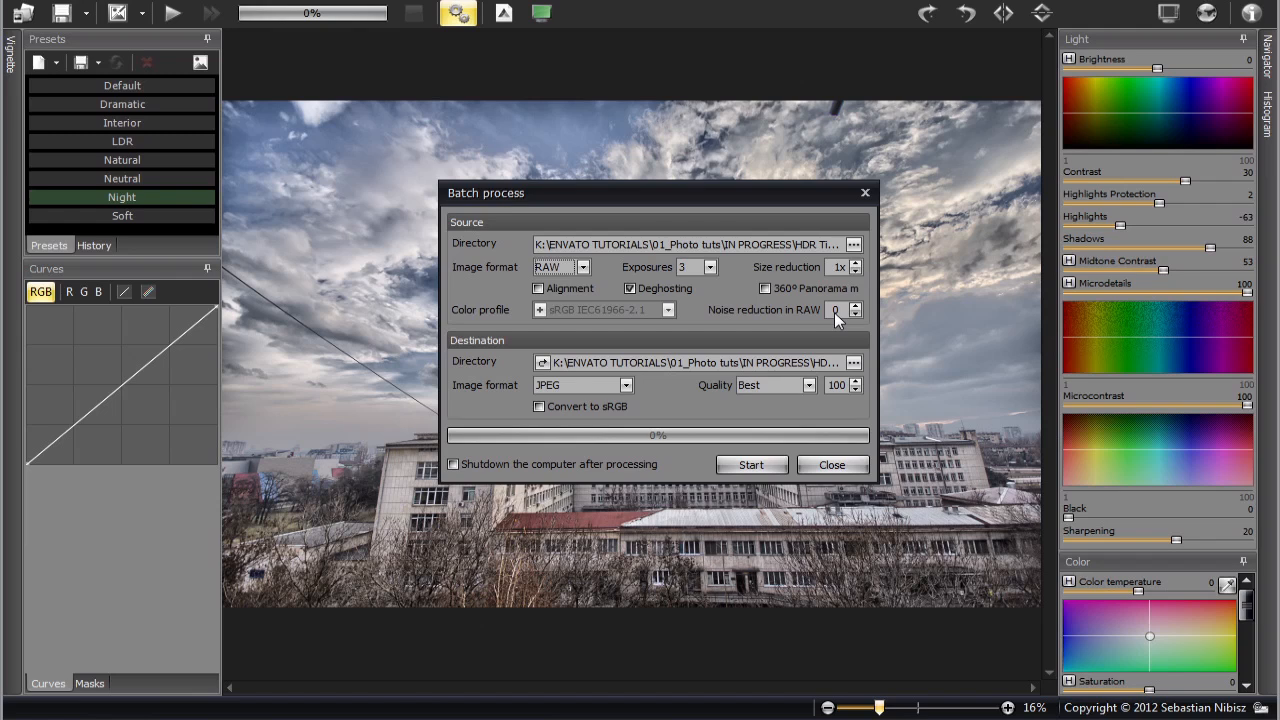
drag(741, 189, 786, 214)
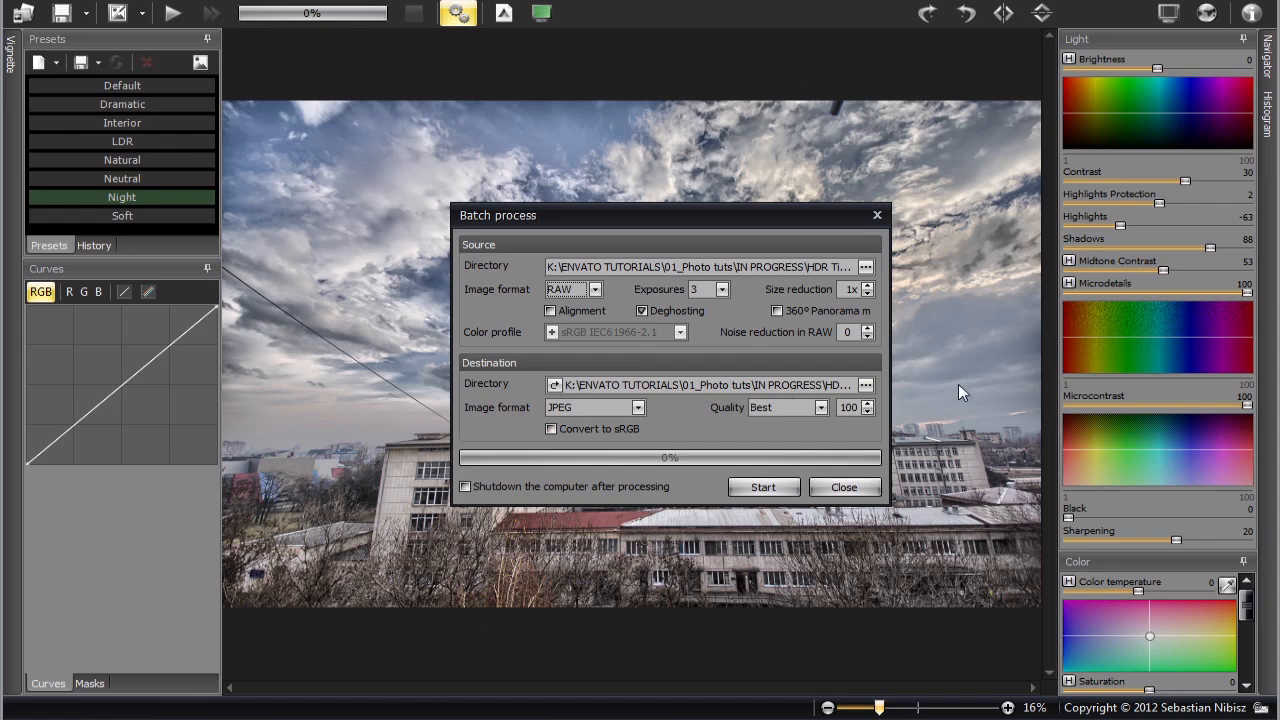
Set the batch destination to the Edited Export 2 folder, with JPEG as the image format and Best quality
click(866, 386)
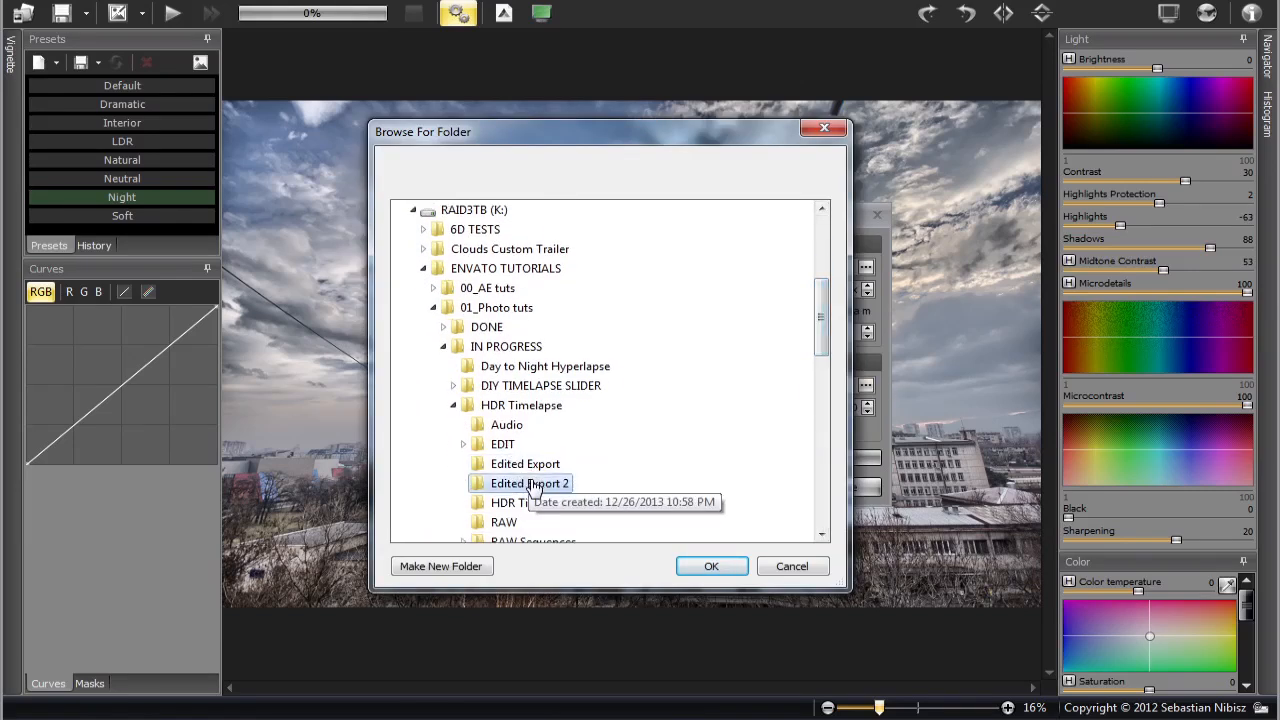
click(713, 566)
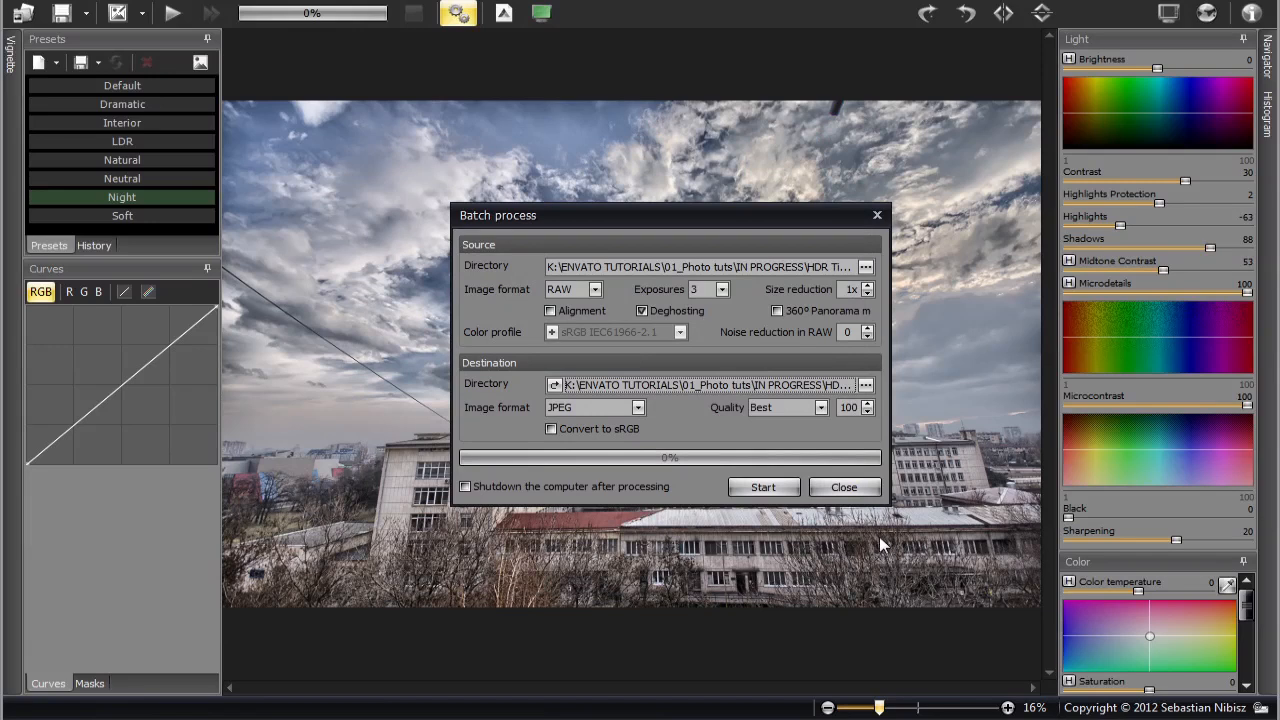
click(637, 408)
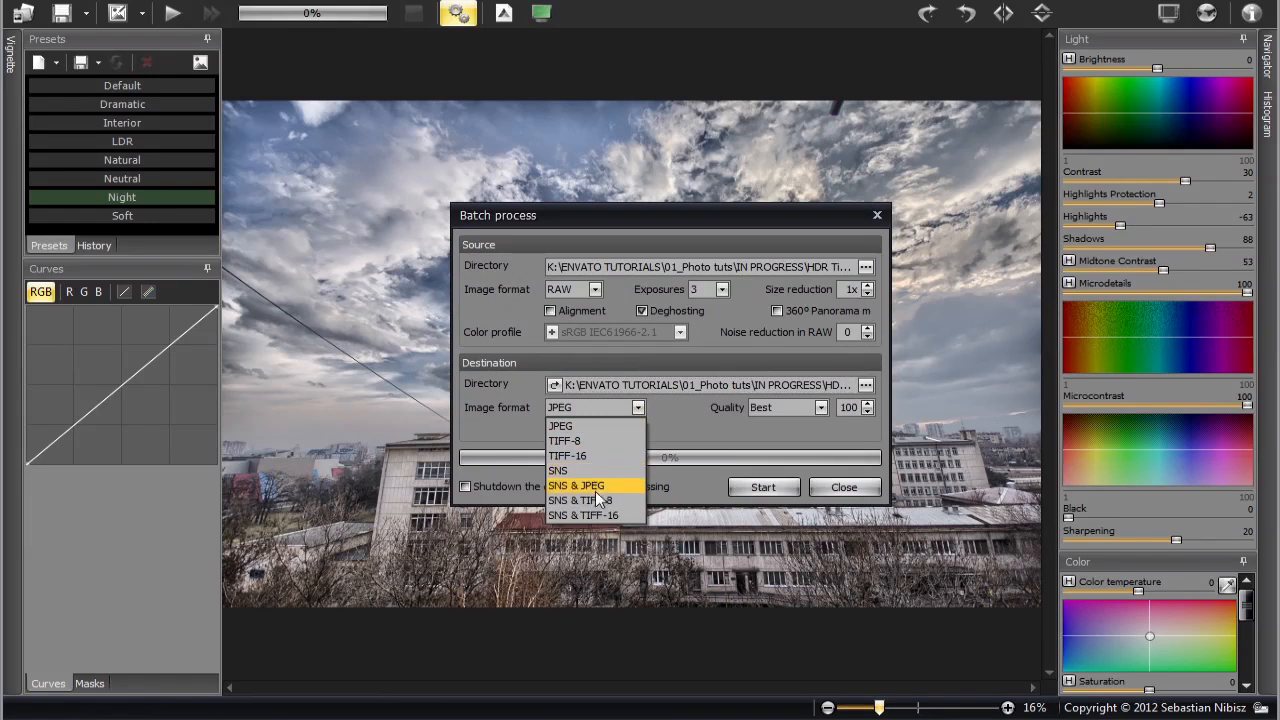
click(575, 427)
click(809, 409)
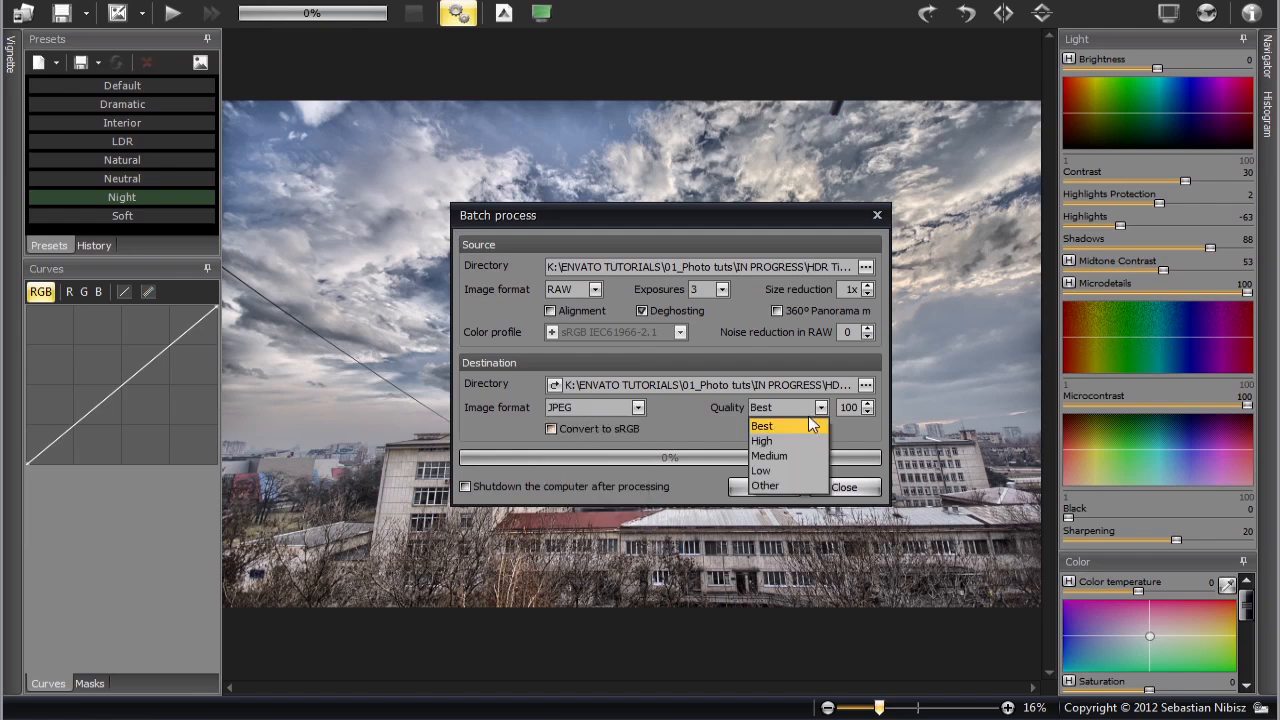
click(811, 425)
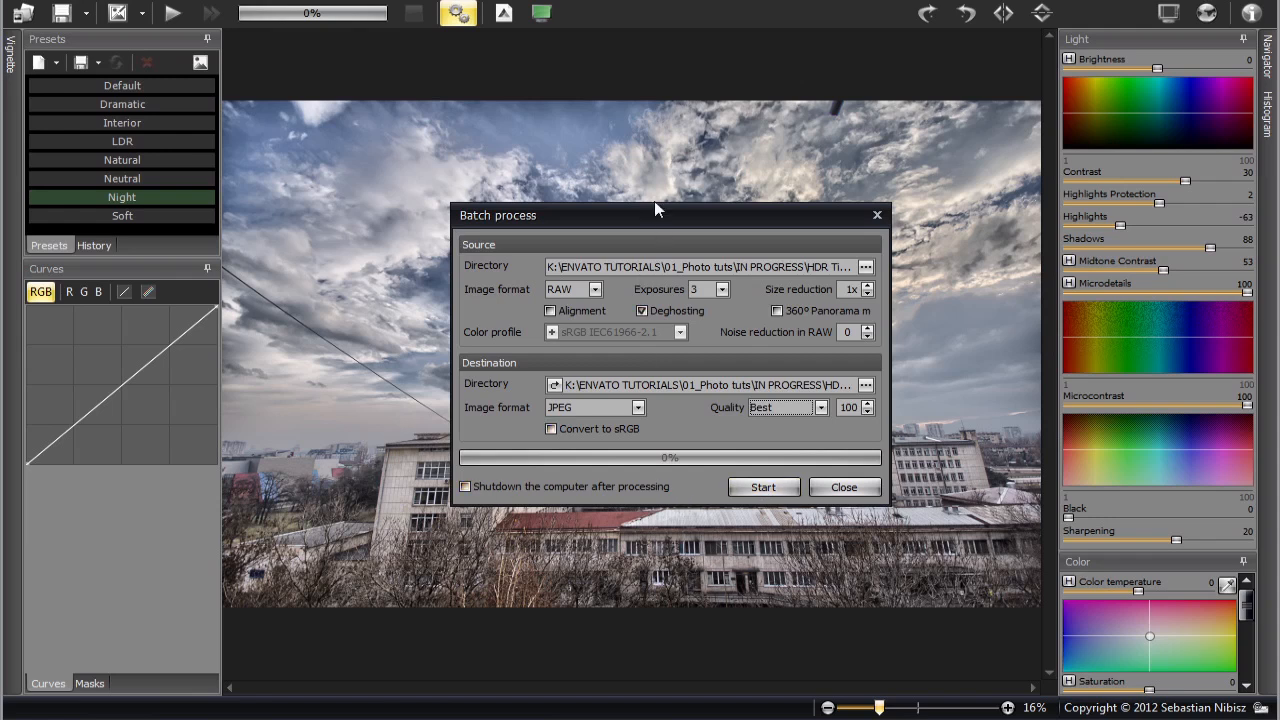
Move the batch process dialog slightly and enable shutting down the computer after processing
mouse_move(654, 219)
mouse_down()
mouse_move(696, 249)
mouse_move(649, 217)
mouse_up()
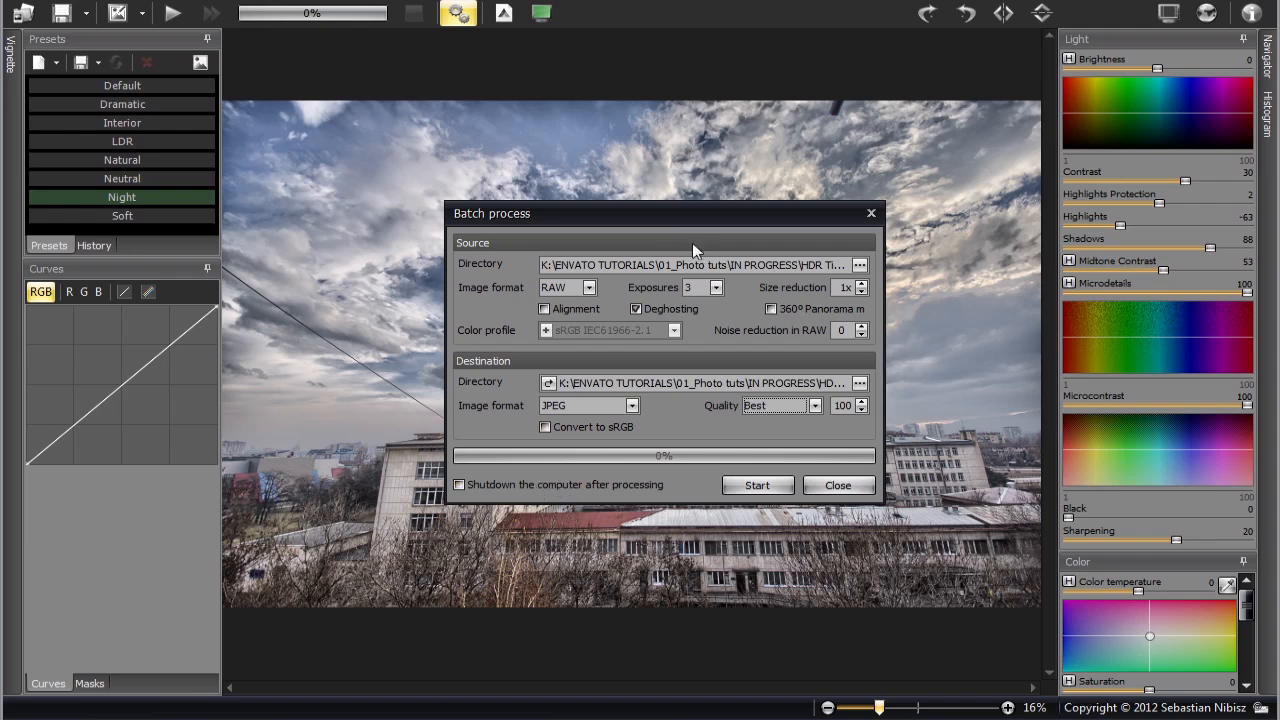
drag(696, 212, 740, 222)
click(537, 495)
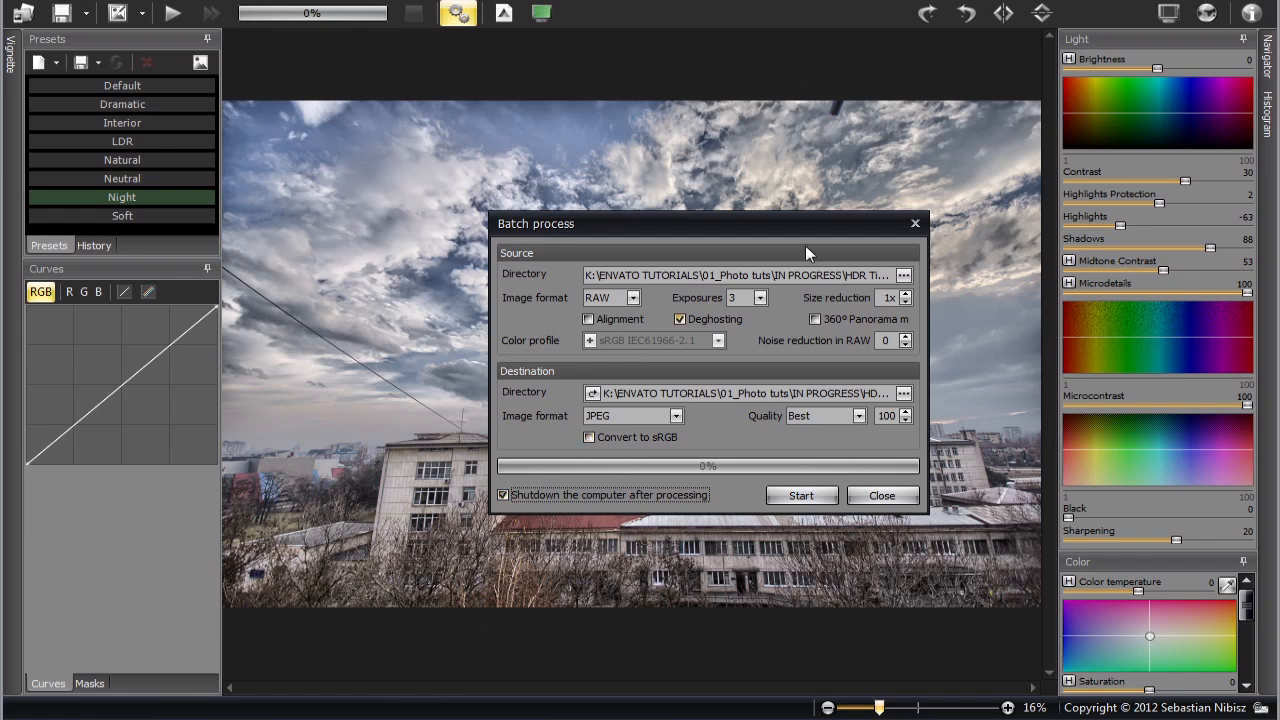
drag(801, 222, 735, 221)
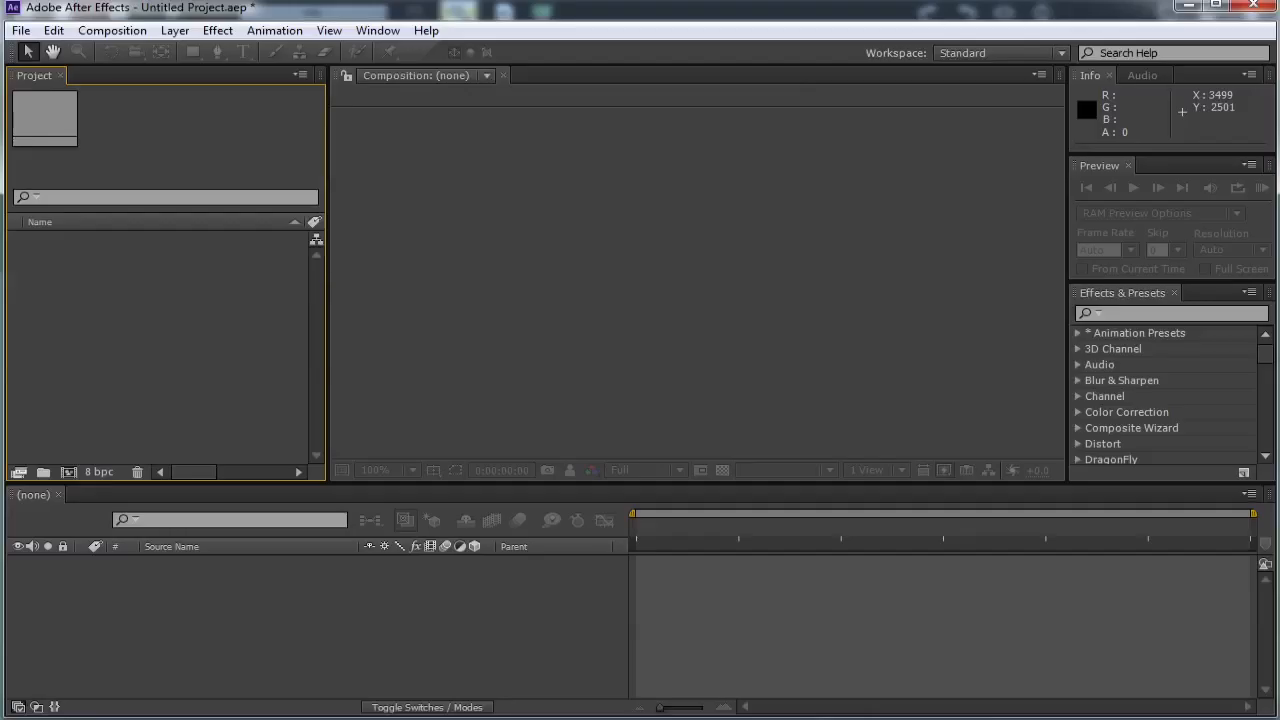
Switch to After Effects and try importing IMG_1324-HDR(3).jpg from the Edited Export 2 folder as a JPEG sequence
double_click(98, 292)
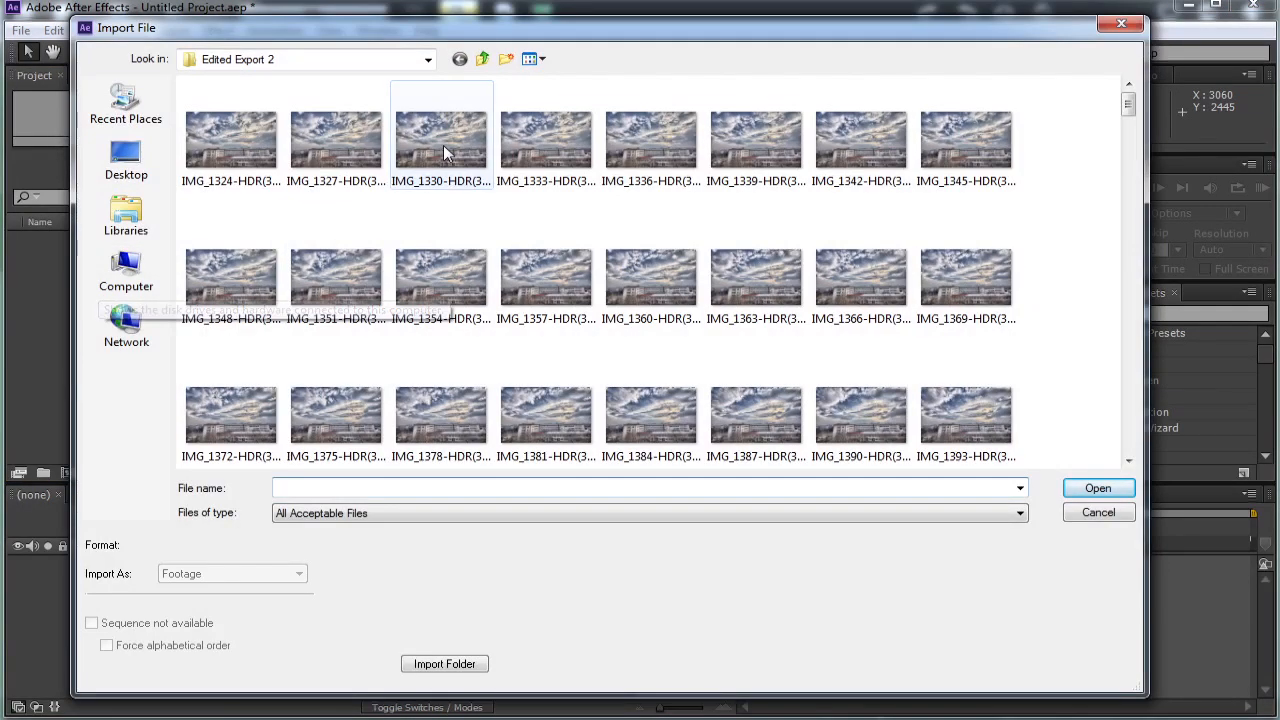
click(230, 150)
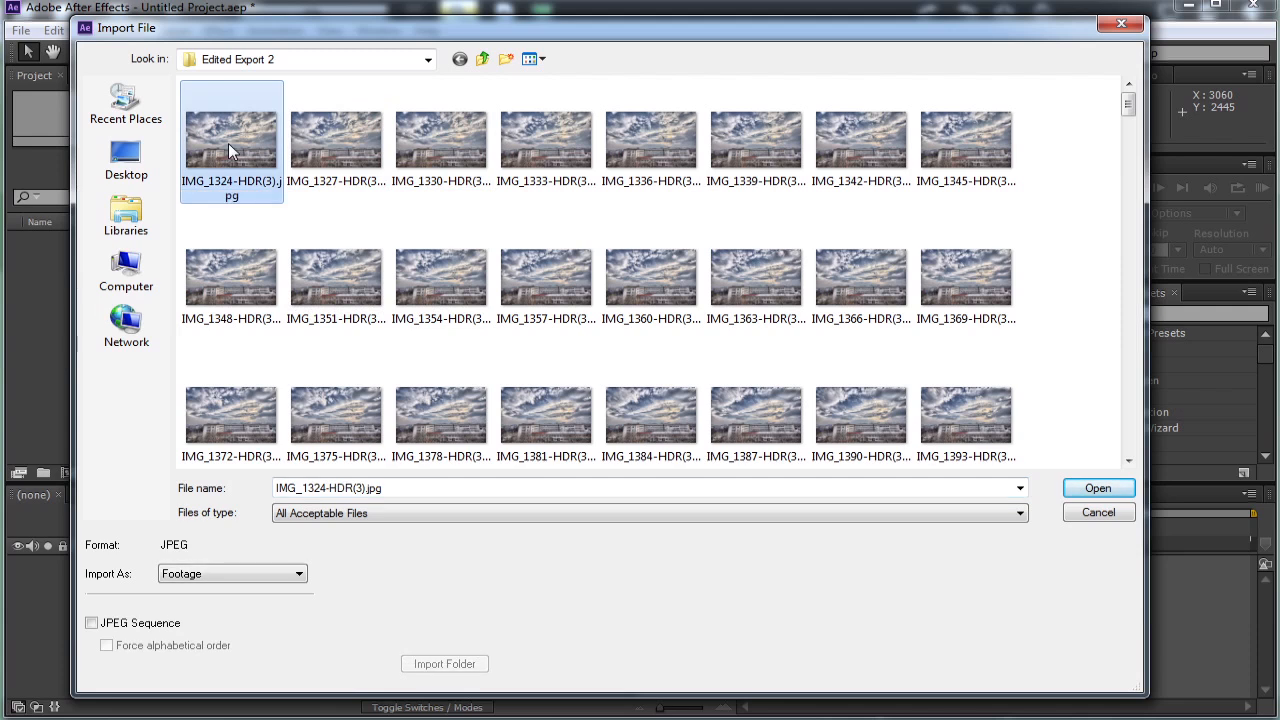
click(340, 143)
click(455, 145)
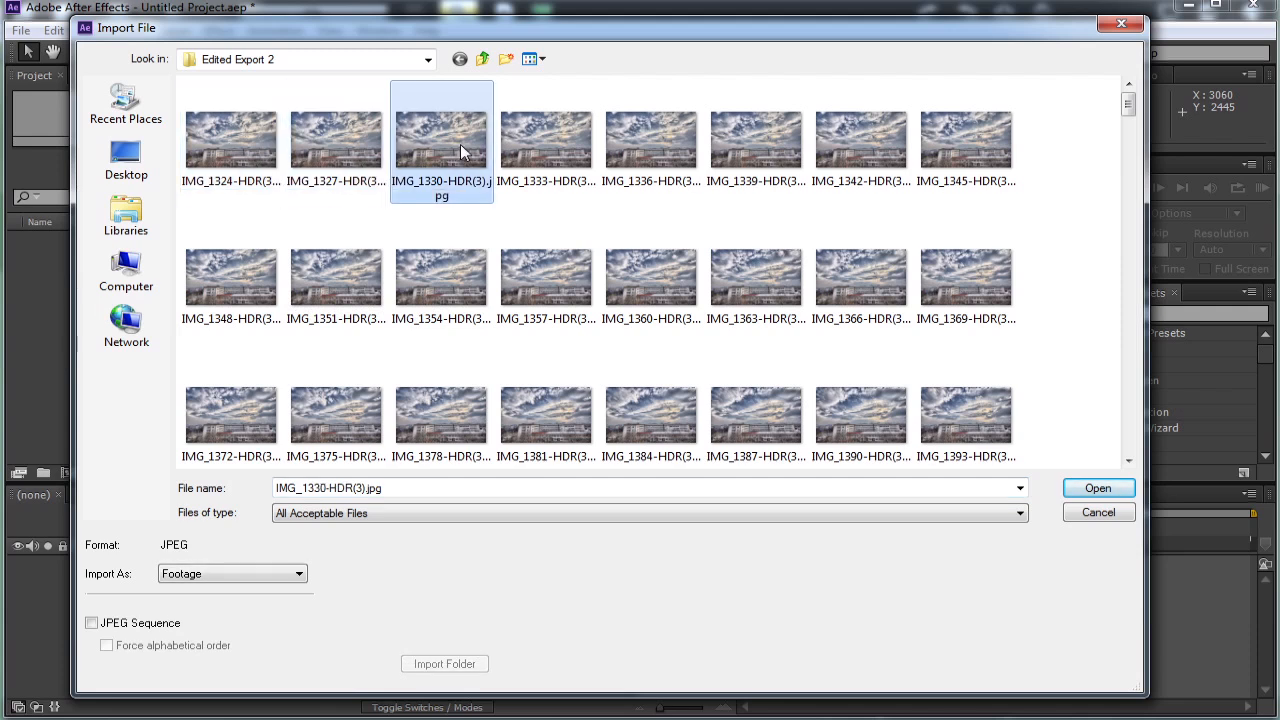
click(248, 148)
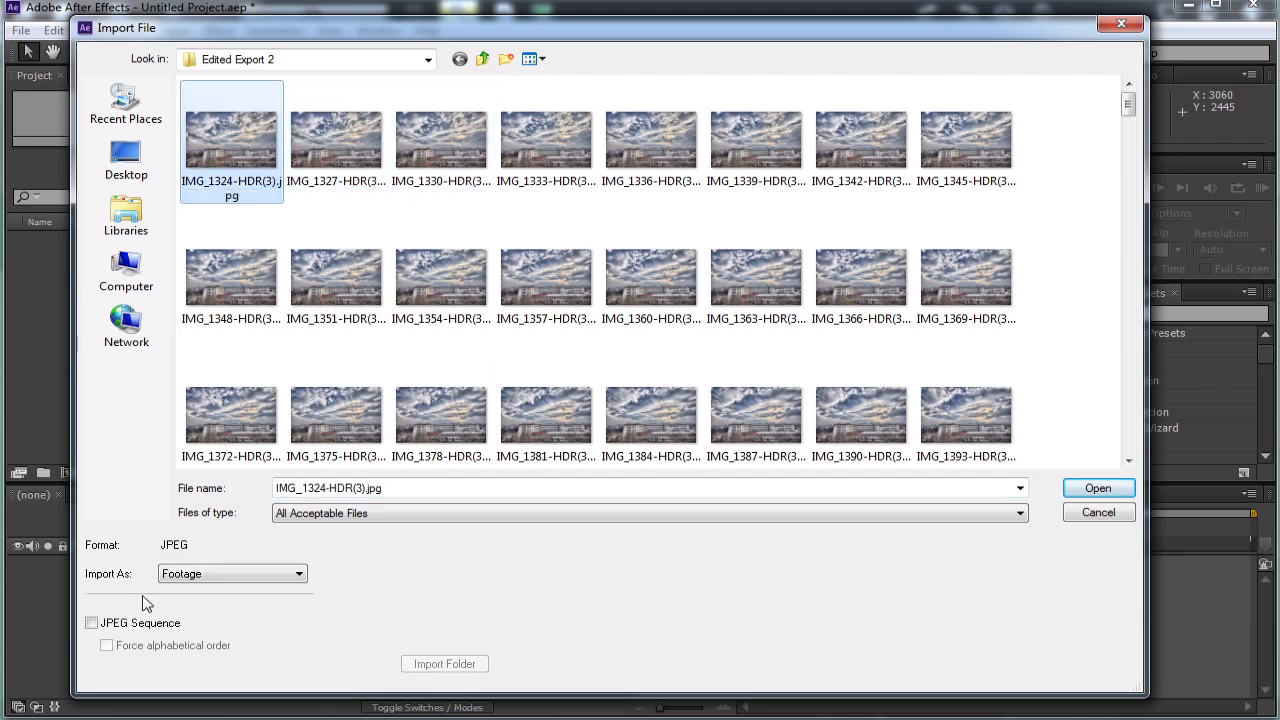
click(128, 623)
click(1099, 488)
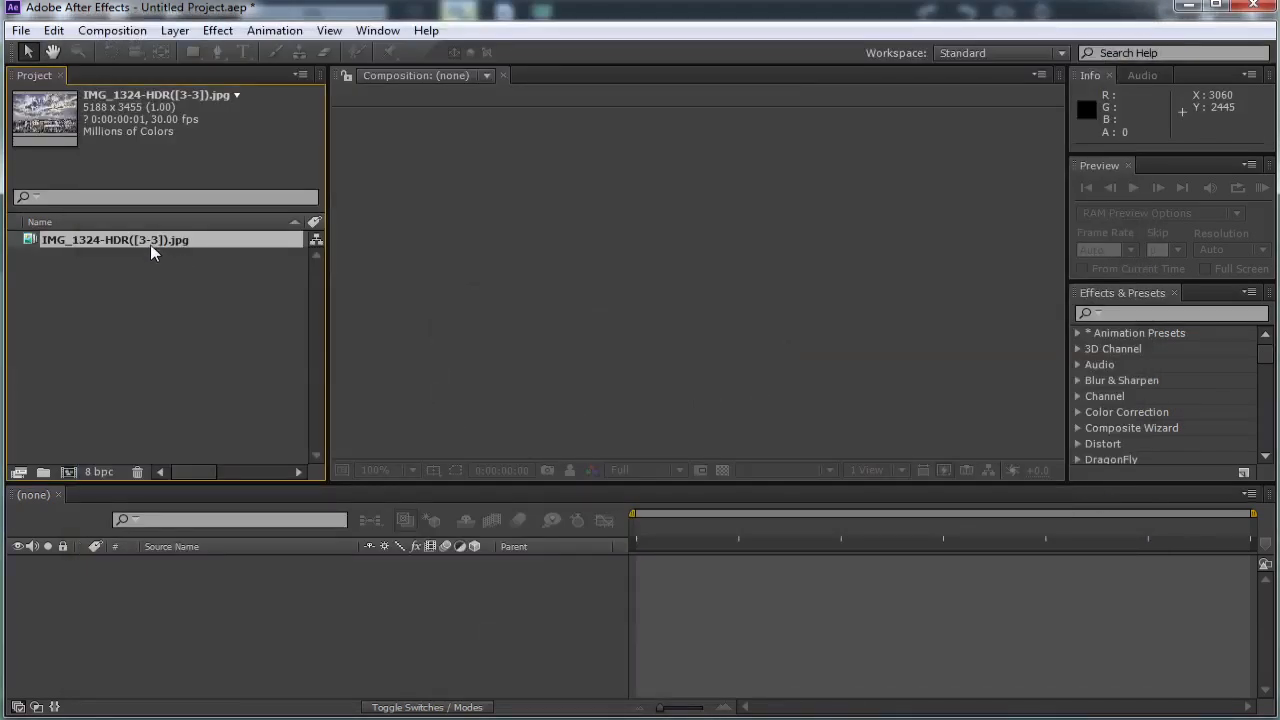
Try a composition made from the imported sequence, and delete both the composition and the footage from the project
drag(142, 243, 630, 318)
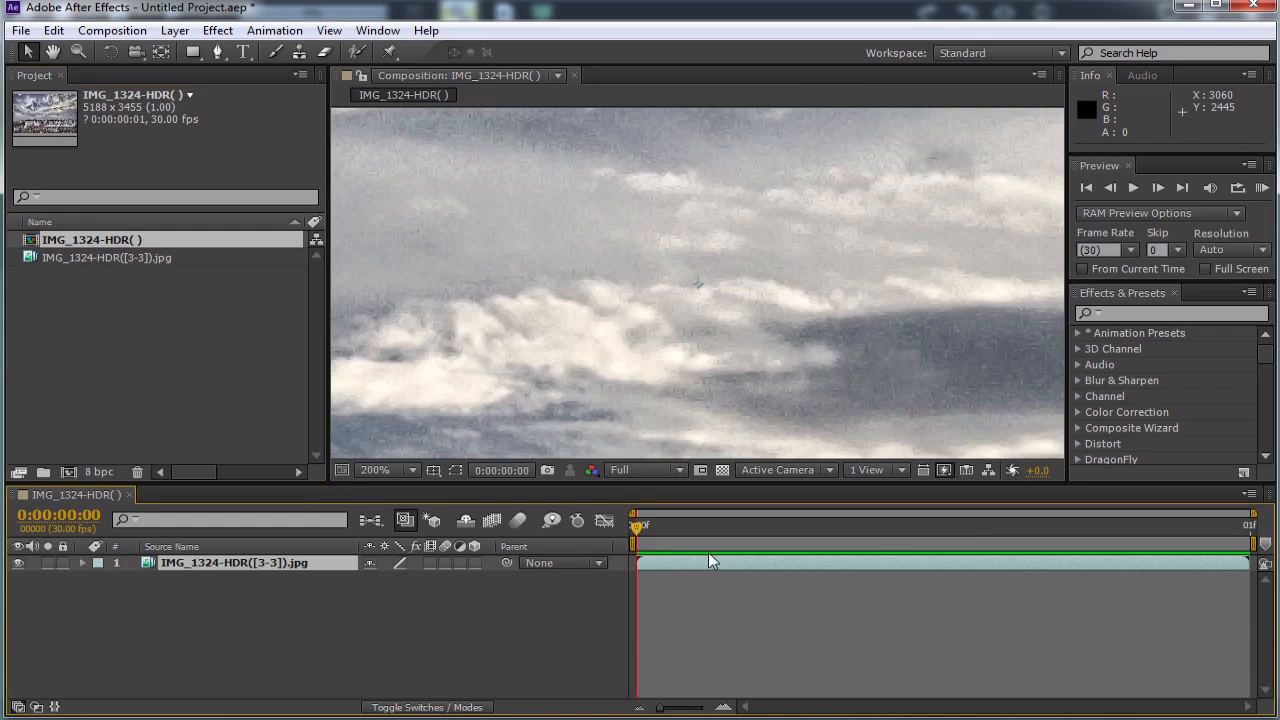
scroll(808, 224, down, 7)
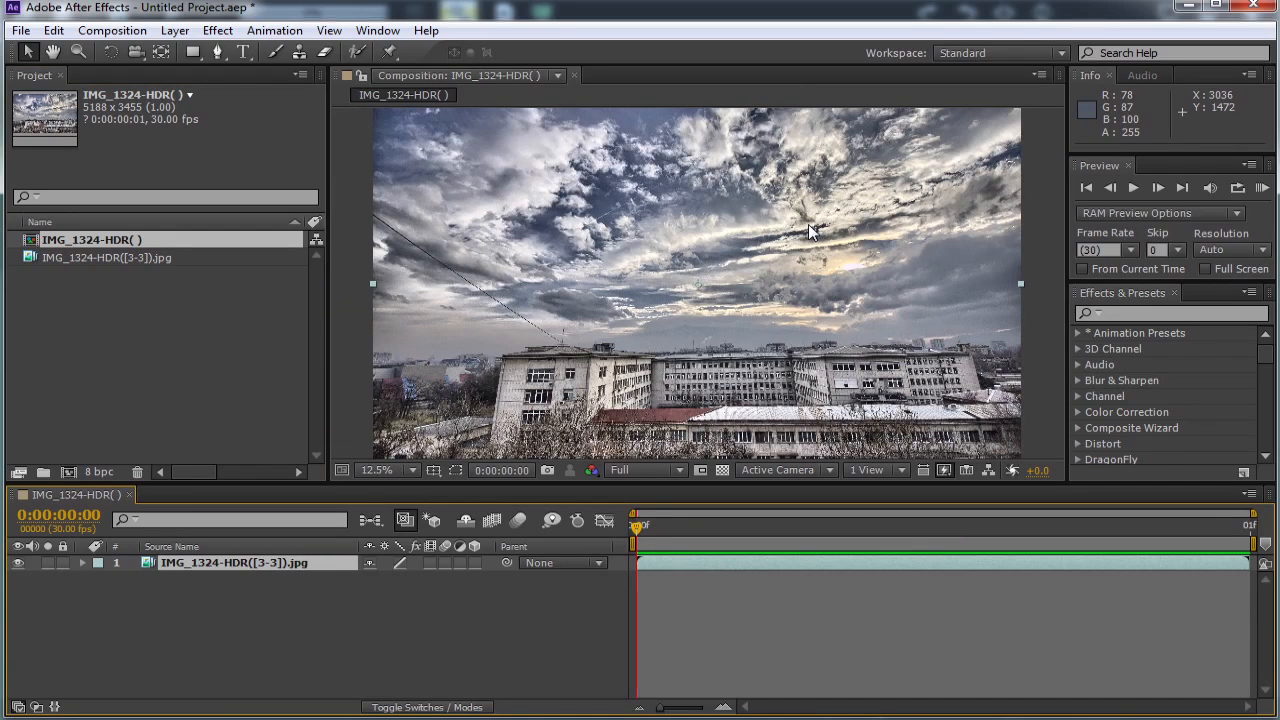
drag(47, 351, 31, 200)
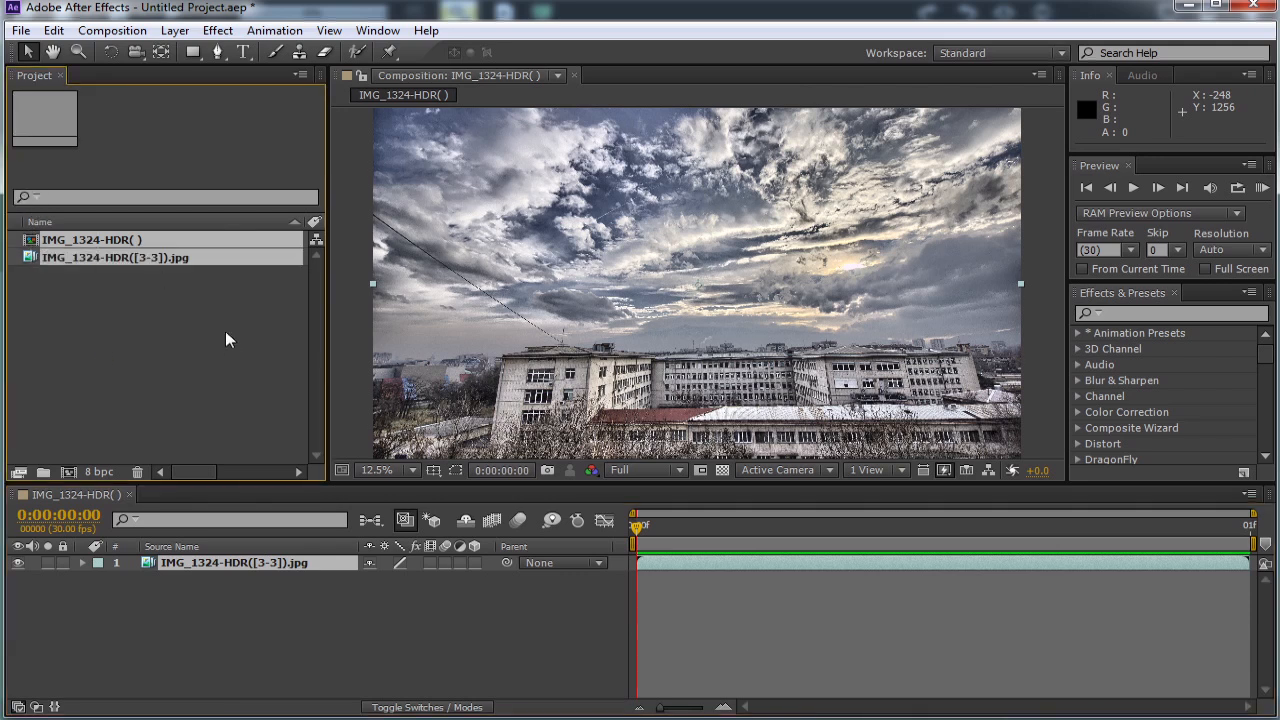
key(Delete)
key(Return)
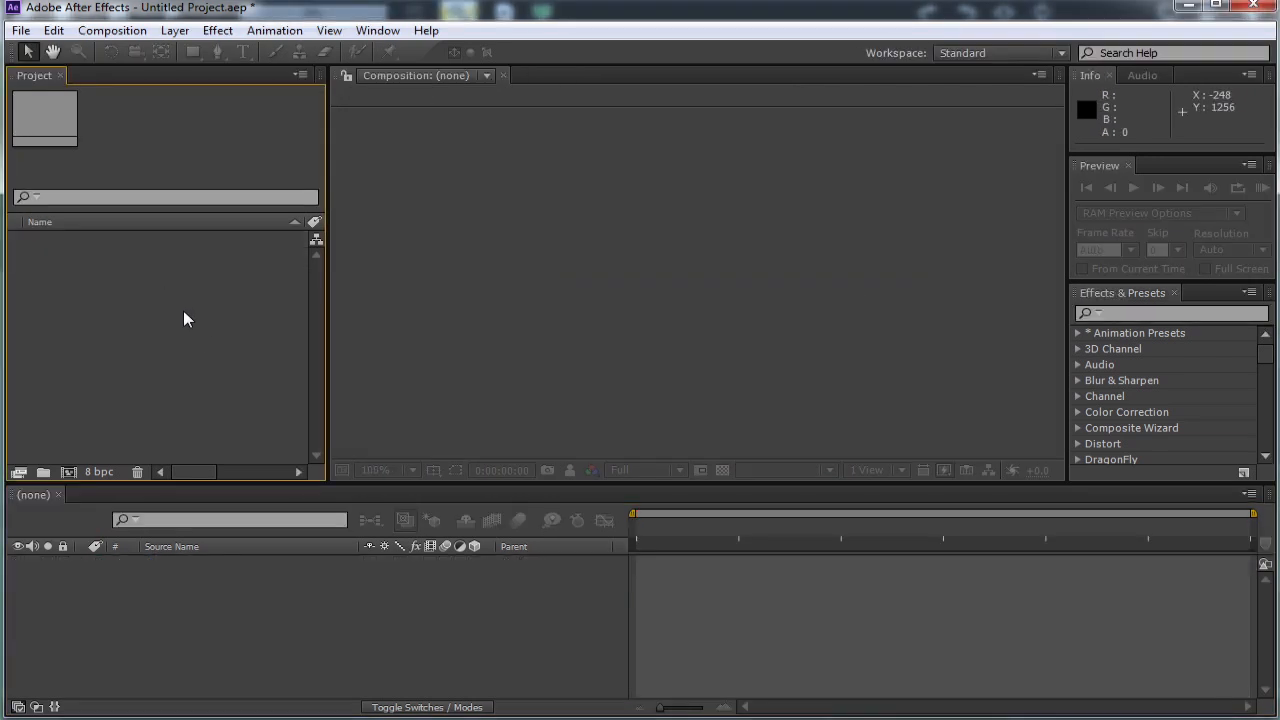
Import all the JPEG images in the Edited Export 2 folder as individual footage files, without the sequence option
double_click(169, 289)
click(249, 135)
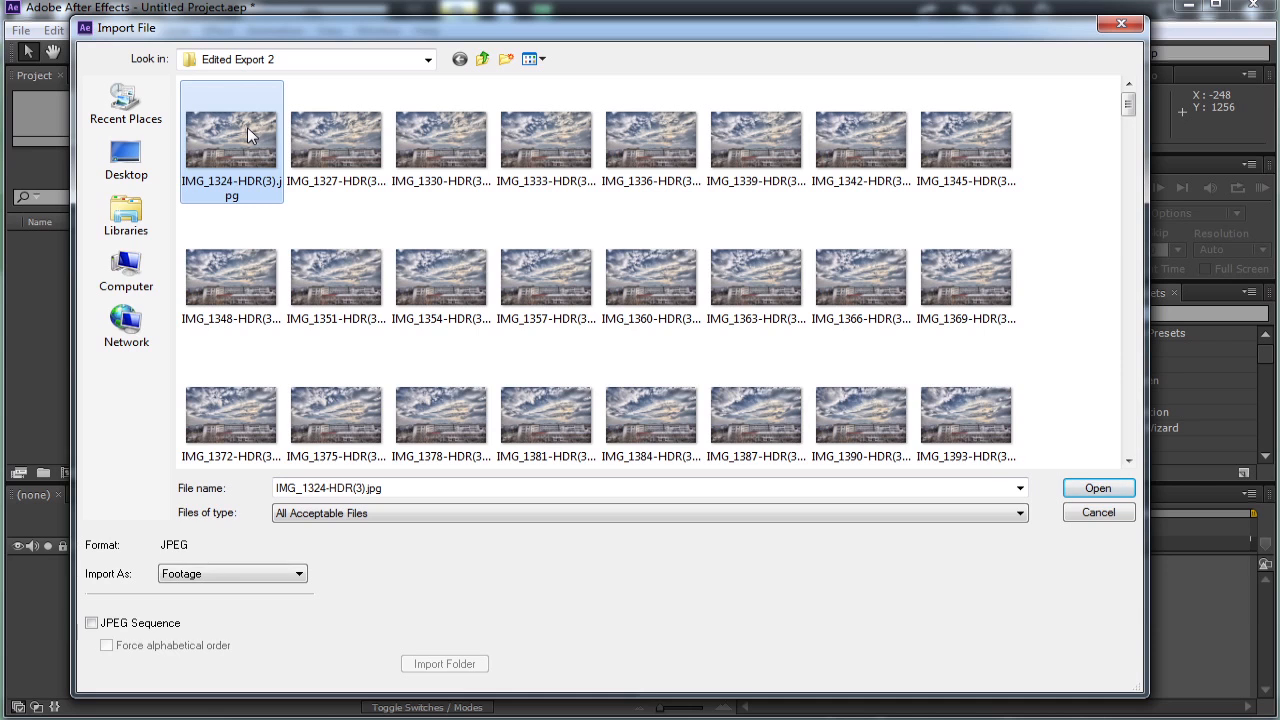
key(ctrl+a)
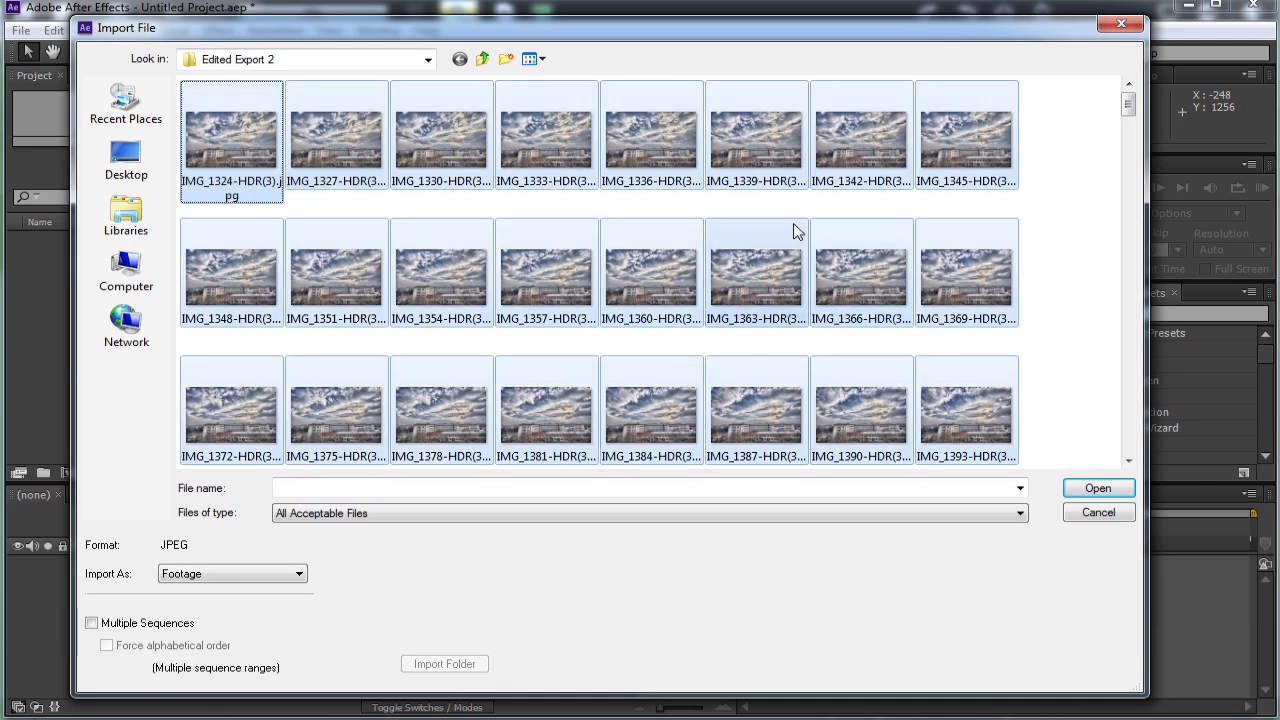
click(1090, 485)
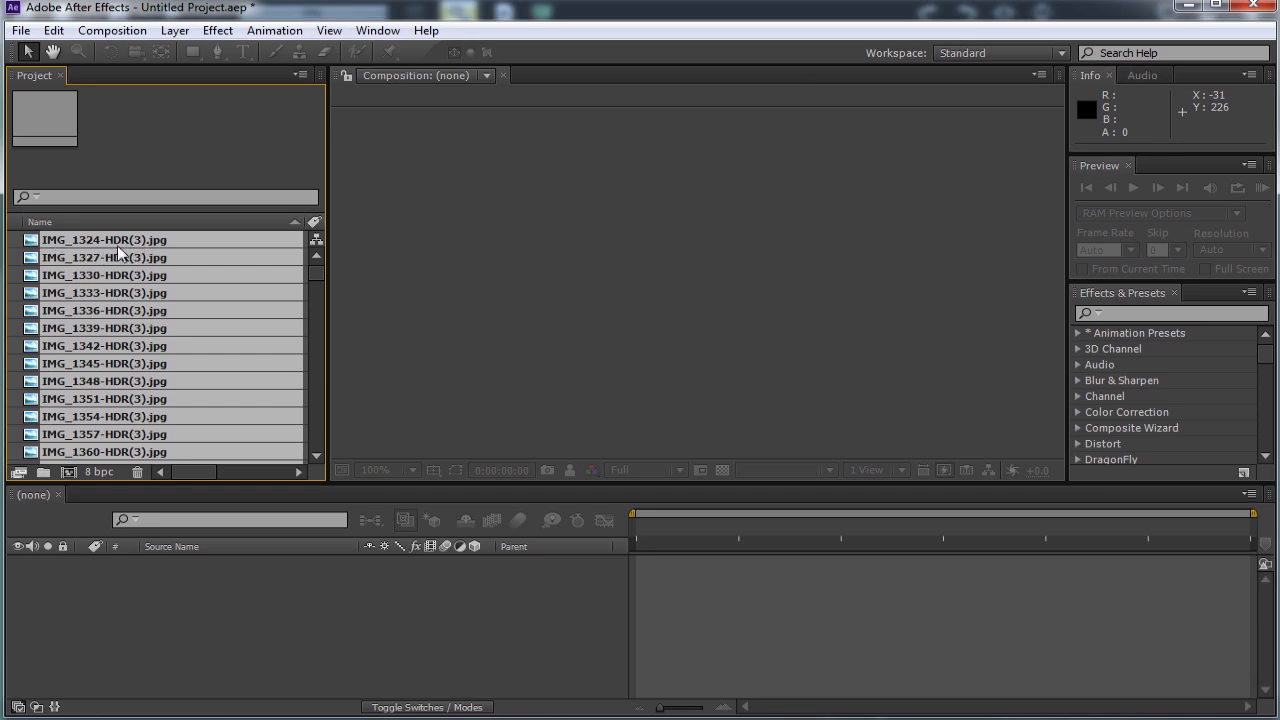
Create a single composition from all the imported images, using the dimensions of IMG_1324-HDR(3).jpg and a still duration of 0:00:00:01
mouse_move(316, 269)
mouse_down()
mouse_move(318, 439)
mouse_move(320, 244)
mouse_up()
drag(108, 288, 72, 468)
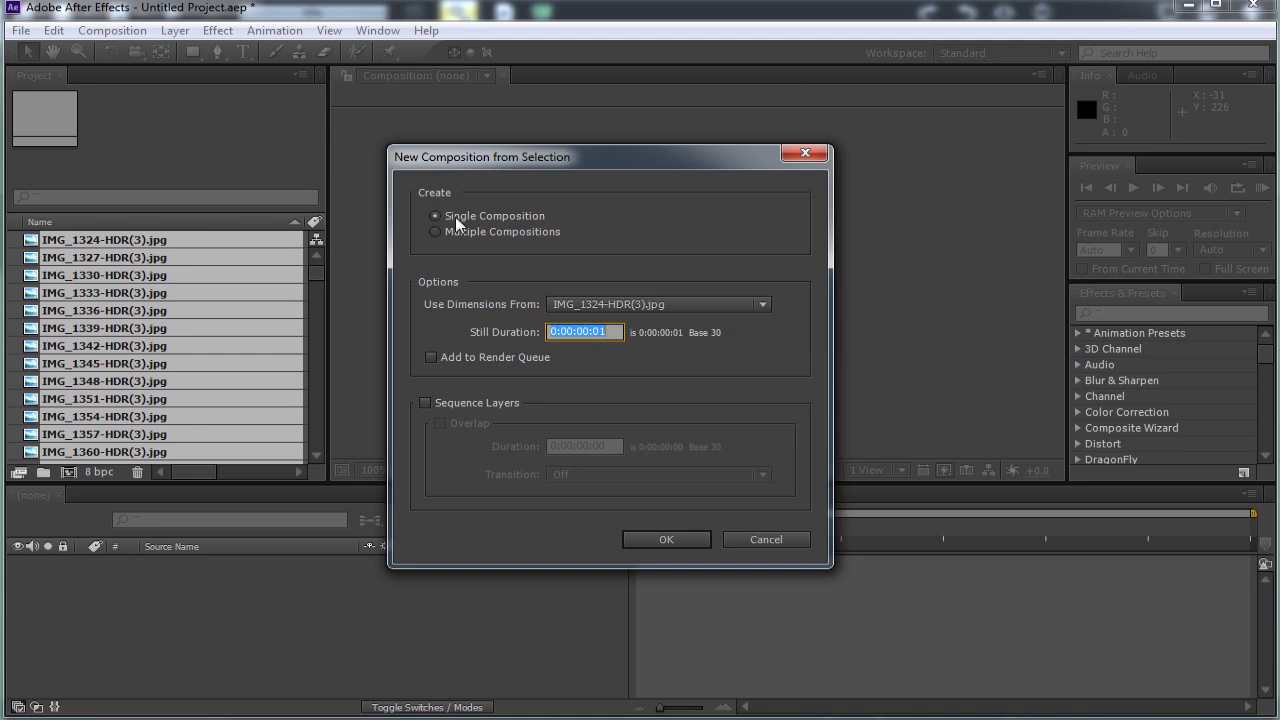
click(611, 337)
key(shift+Left)
click(668, 540)
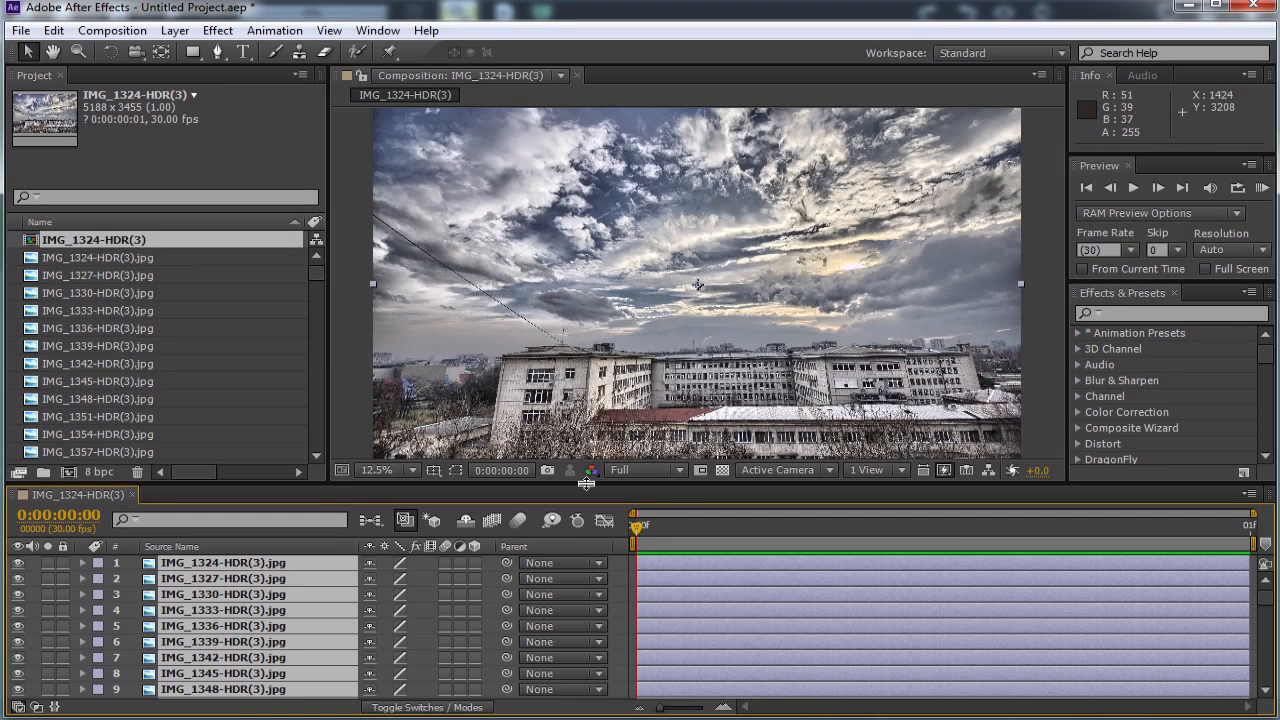
Enlarge the timeline area and set the composition's duration to 0:00:20:01 in the composition settings
drag(593, 488, 593, 443)
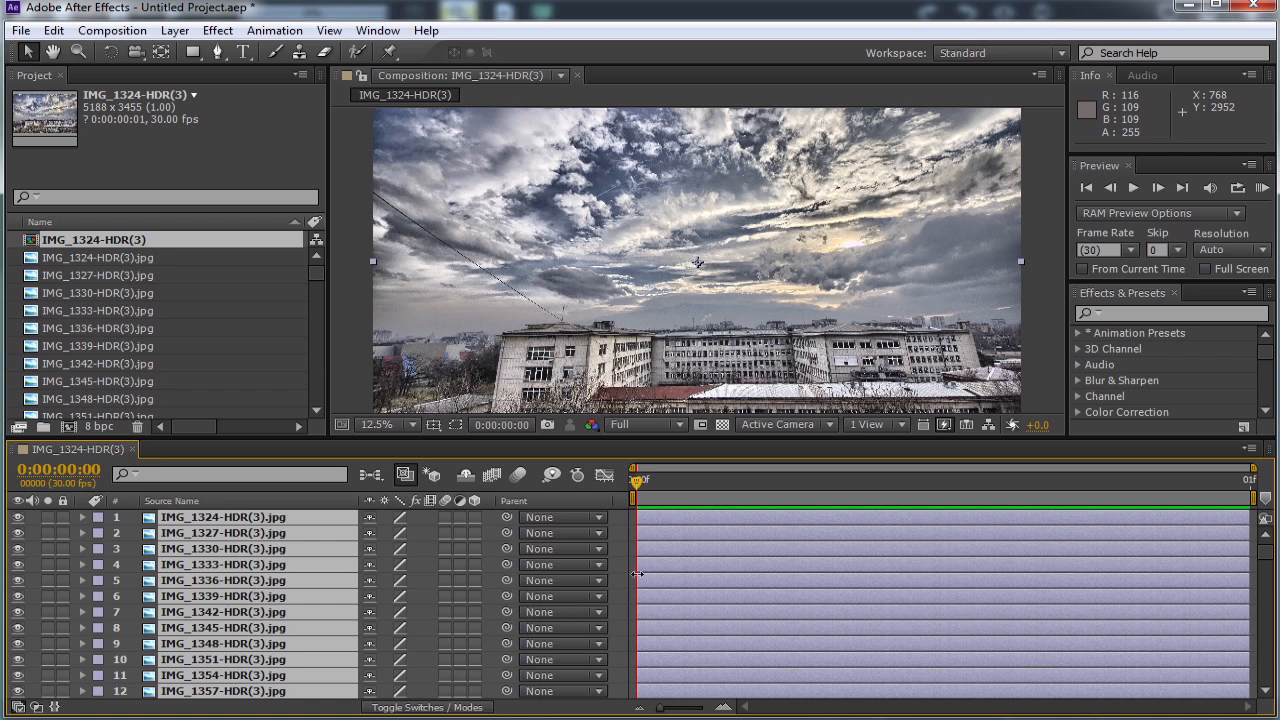
click(112, 31)
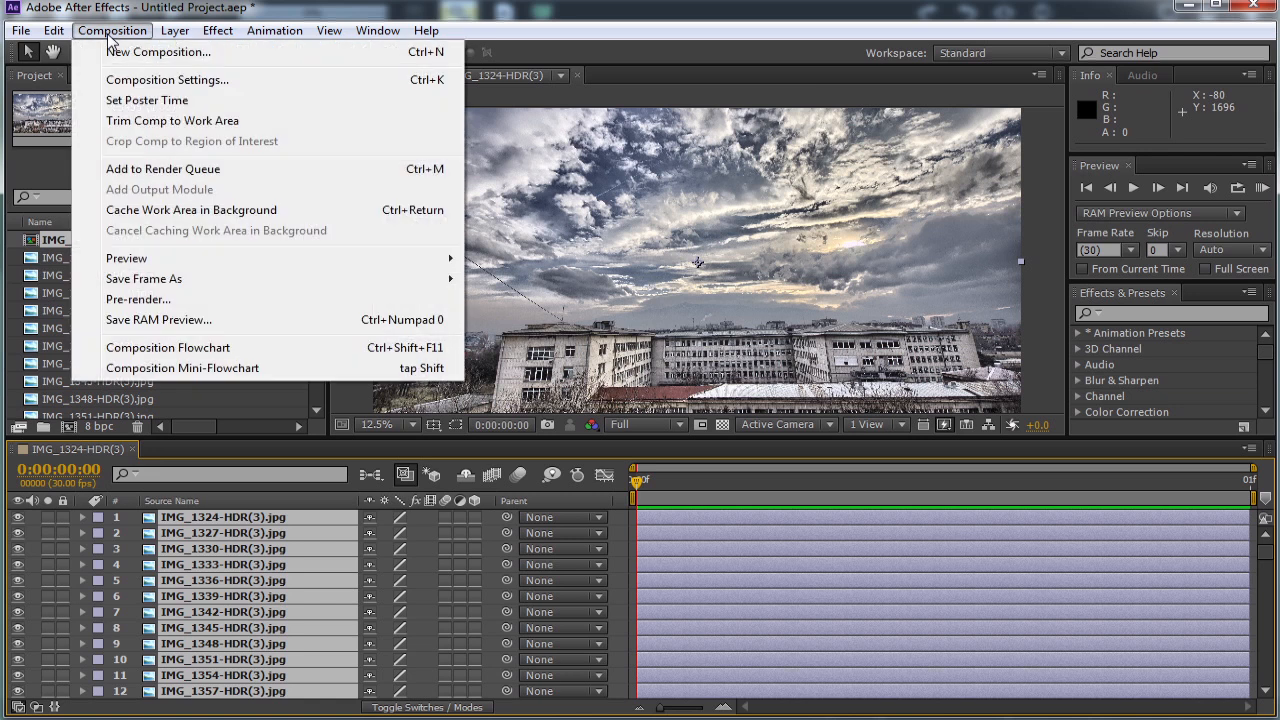
click(316, 86)
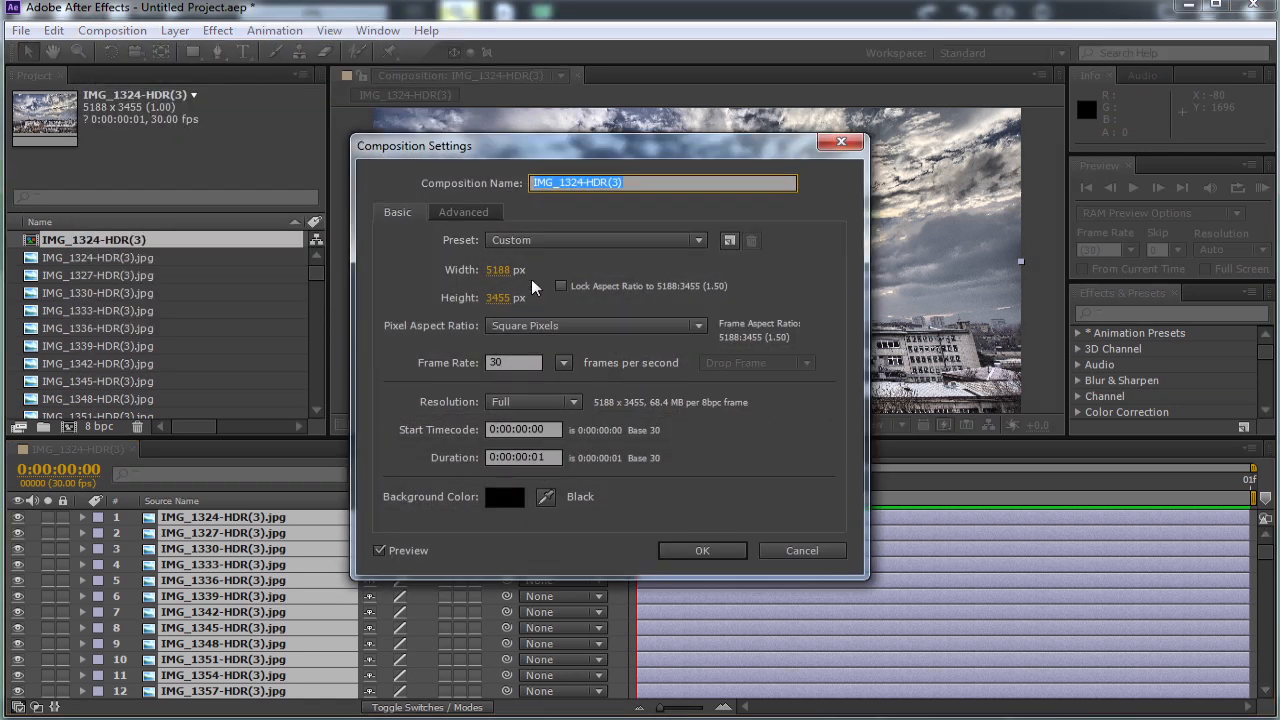
click(499, 270)
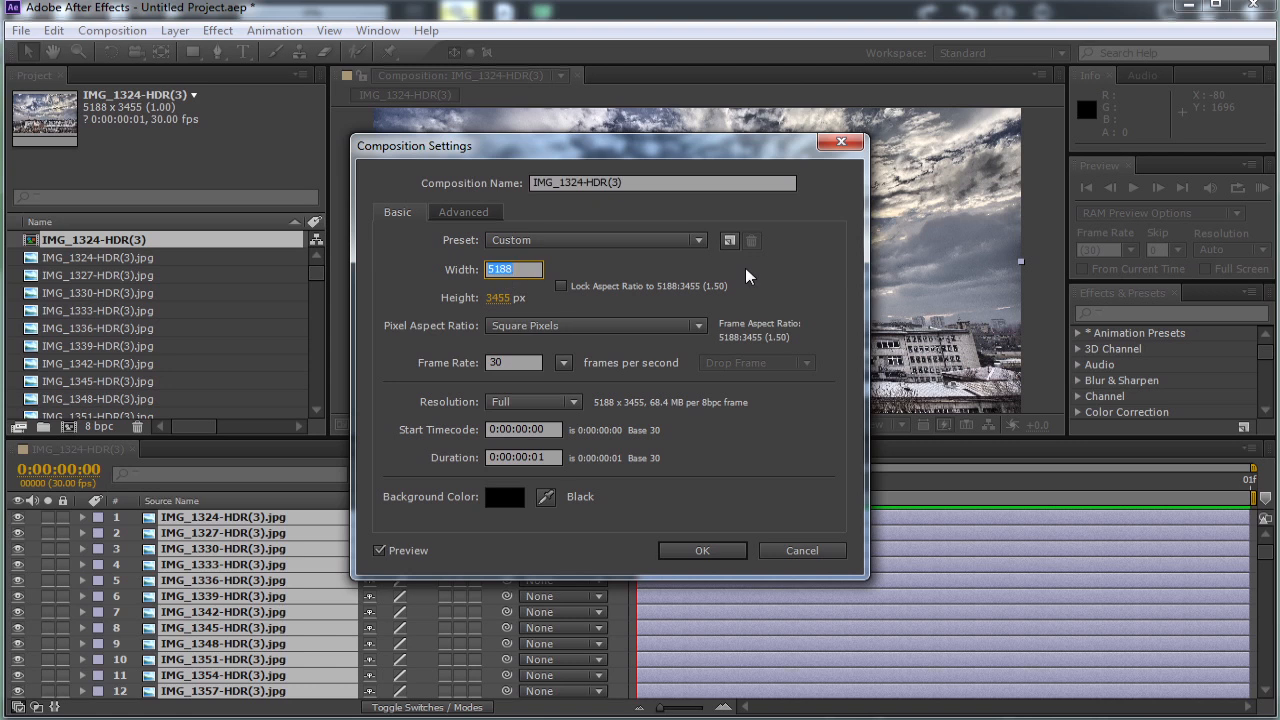
click(521, 460)
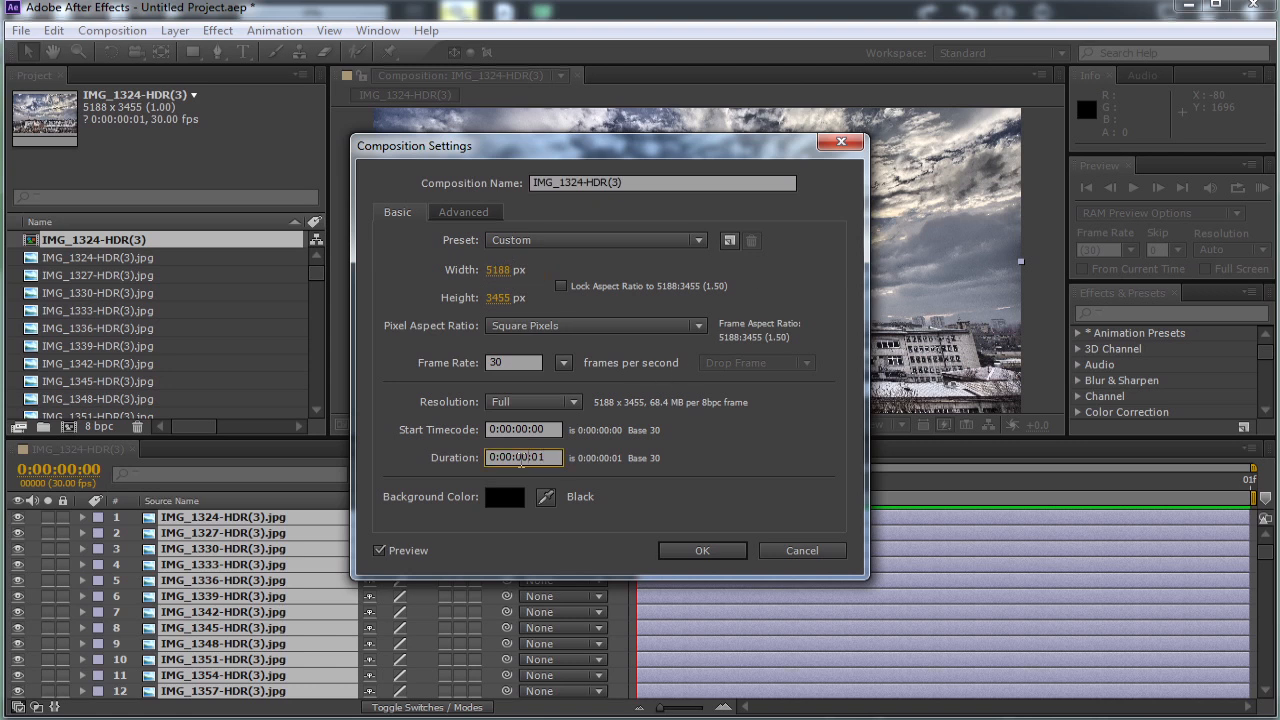
text(2)
click(704, 551)
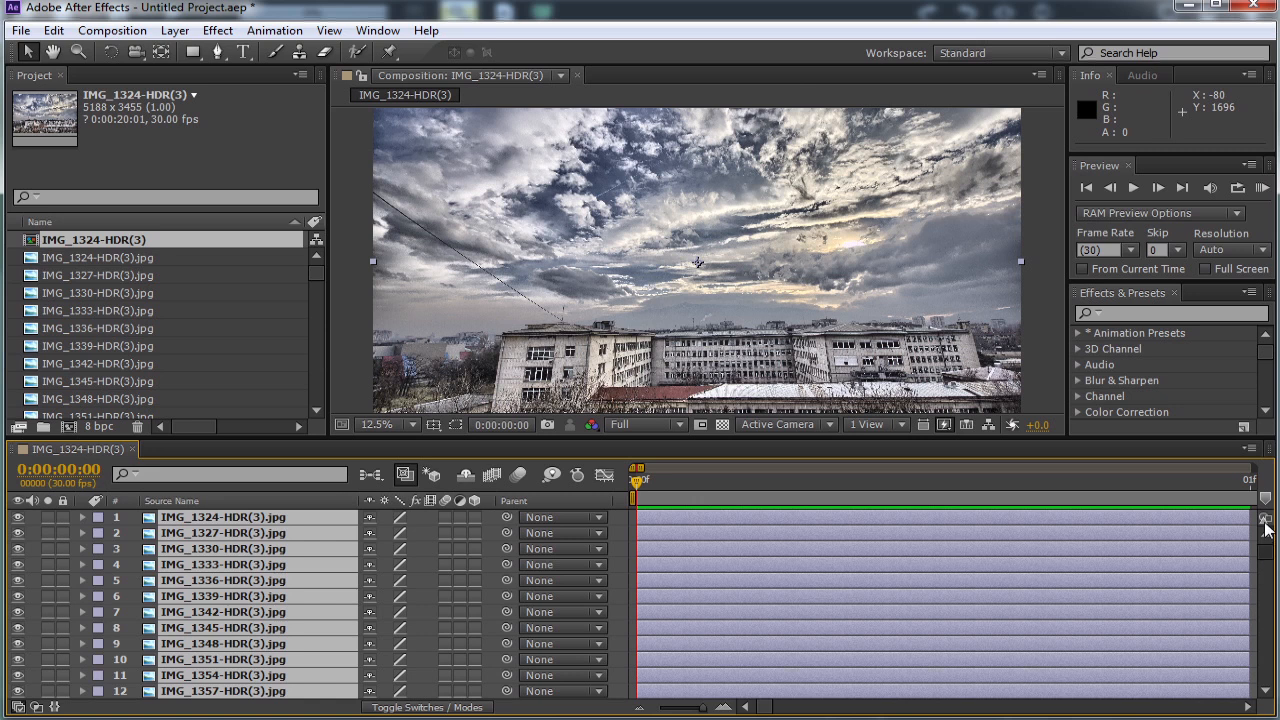
Select all layers from IMG_1324-HDR(3).jpg through IMG_2275-HDR(3).jpg and apply Sequence Layers without overlap
ctrl+click(306, 520)
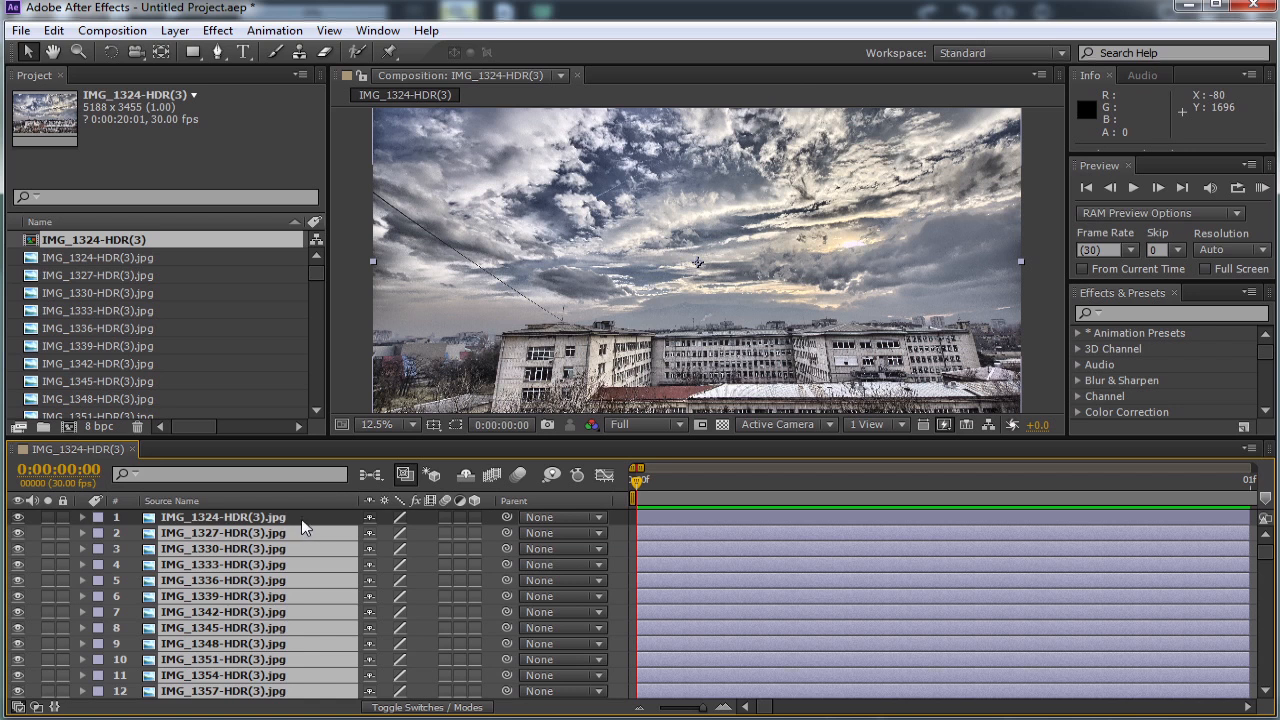
click(301, 520)
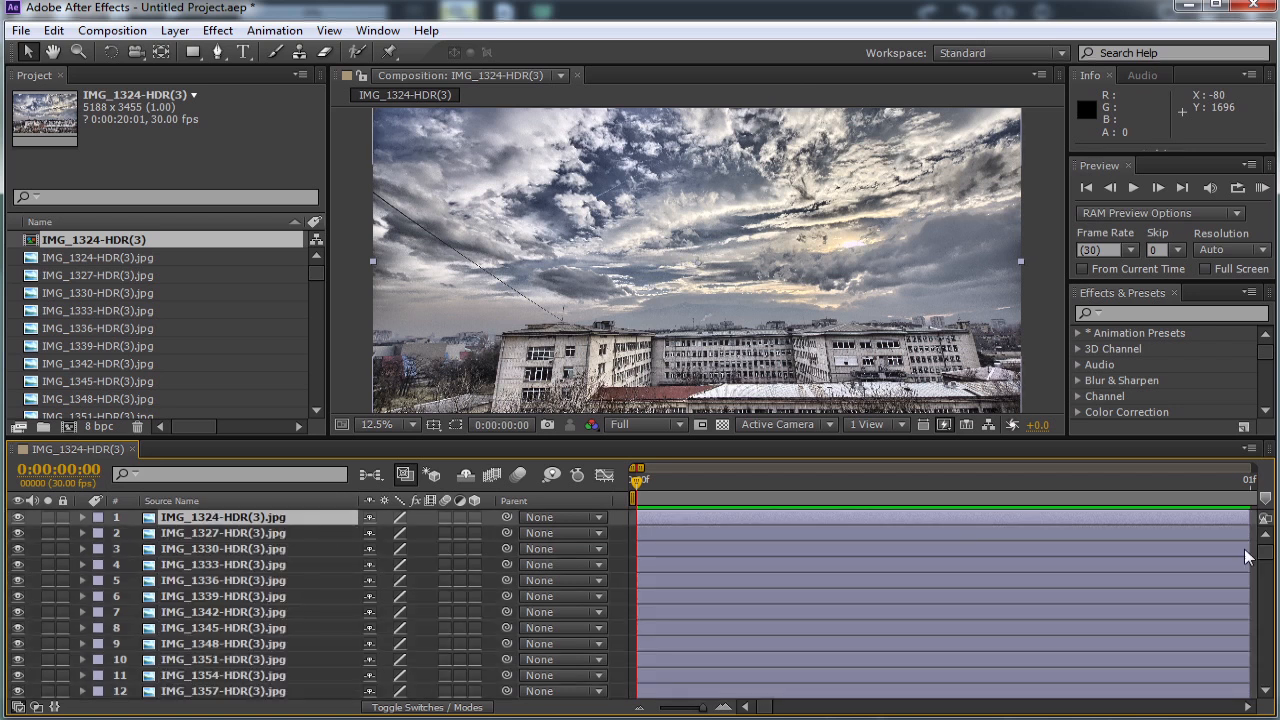
drag(1268, 562, 1266, 690)
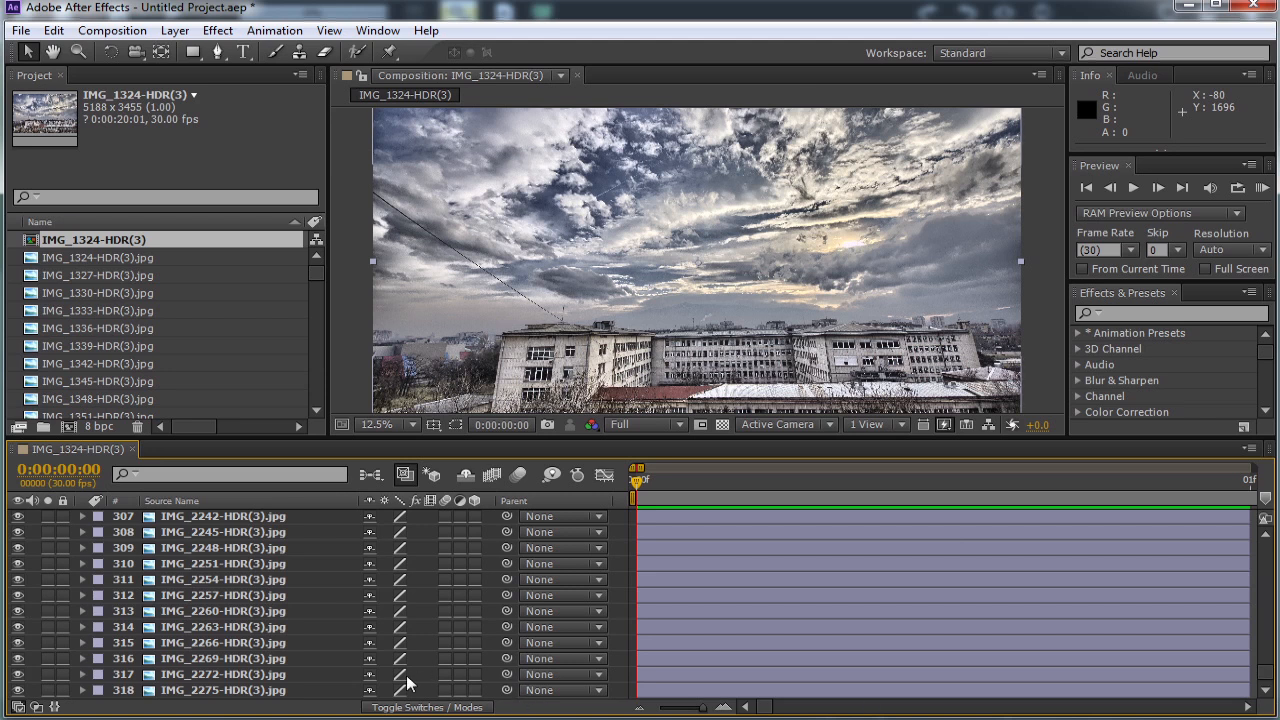
shift+click(311, 690)
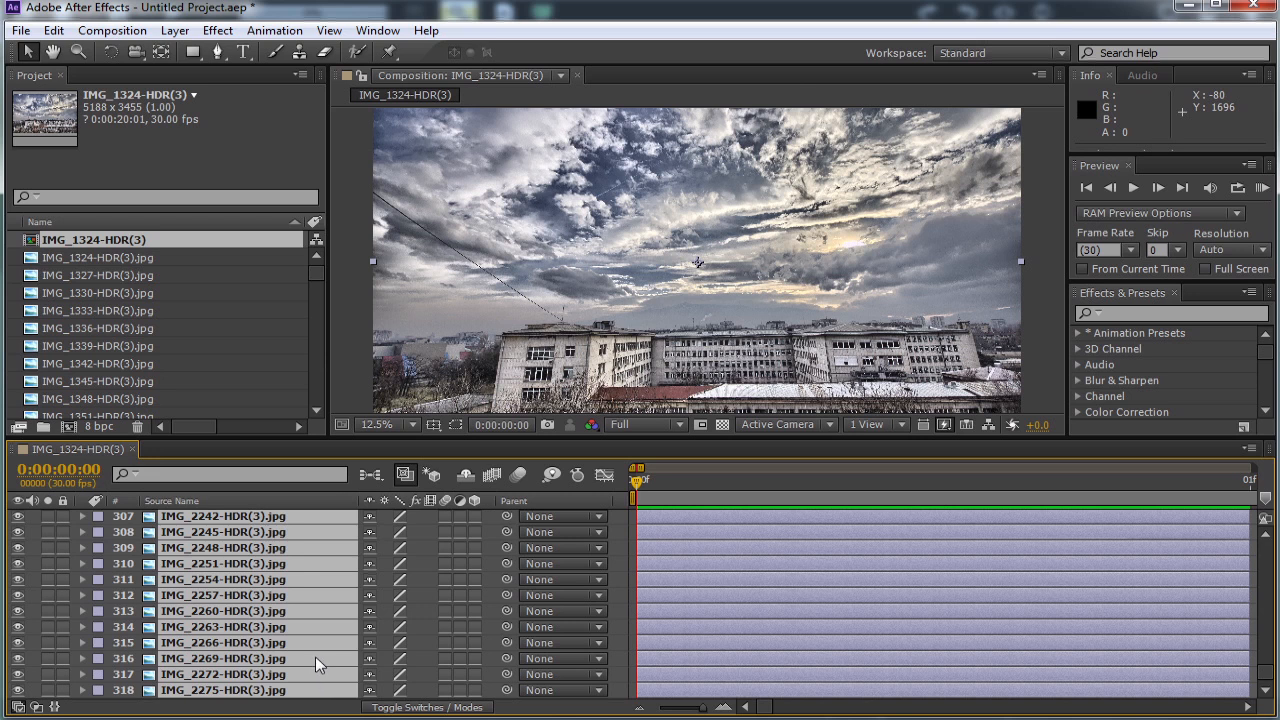
right_click(310, 620)
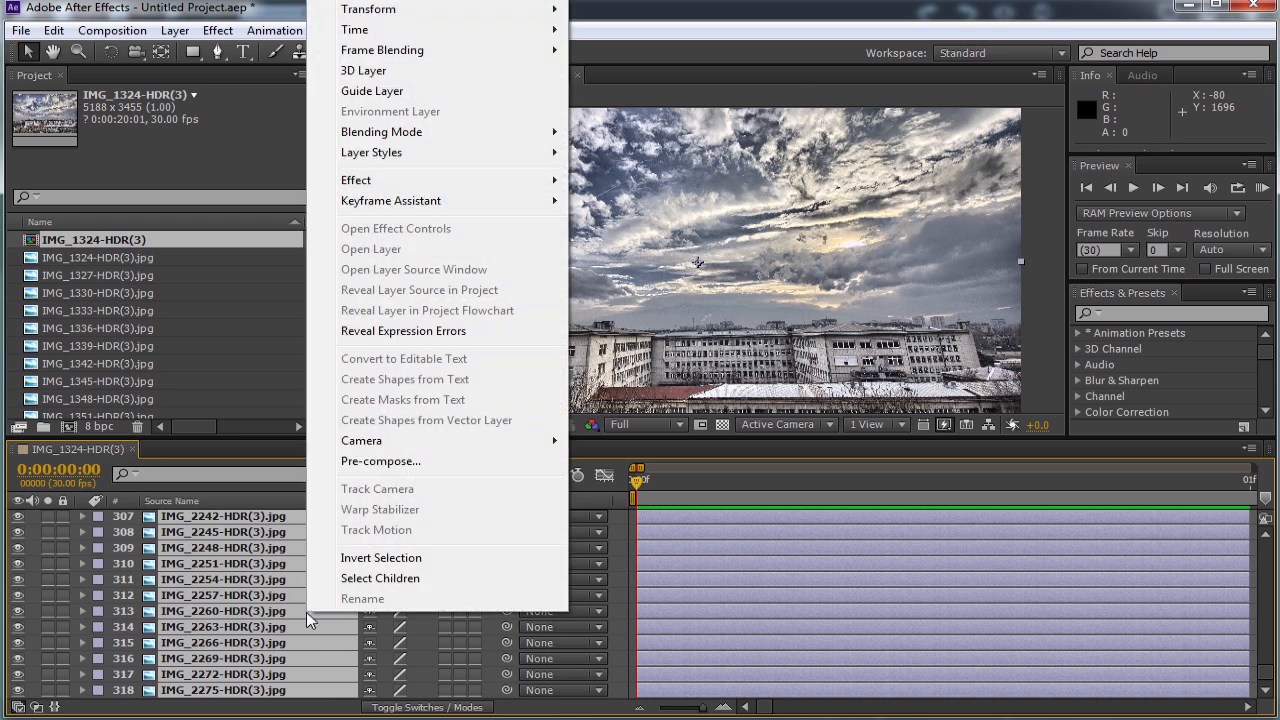
mouse_move(430, 203)
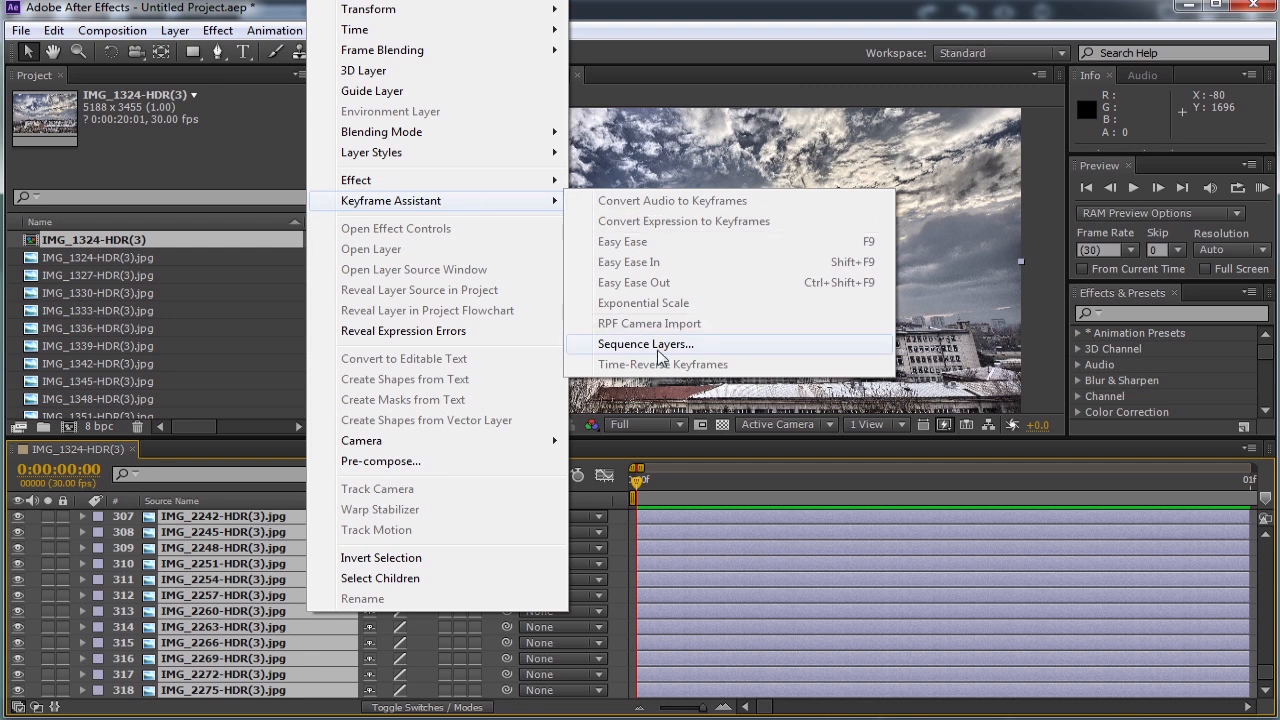
click(745, 353)
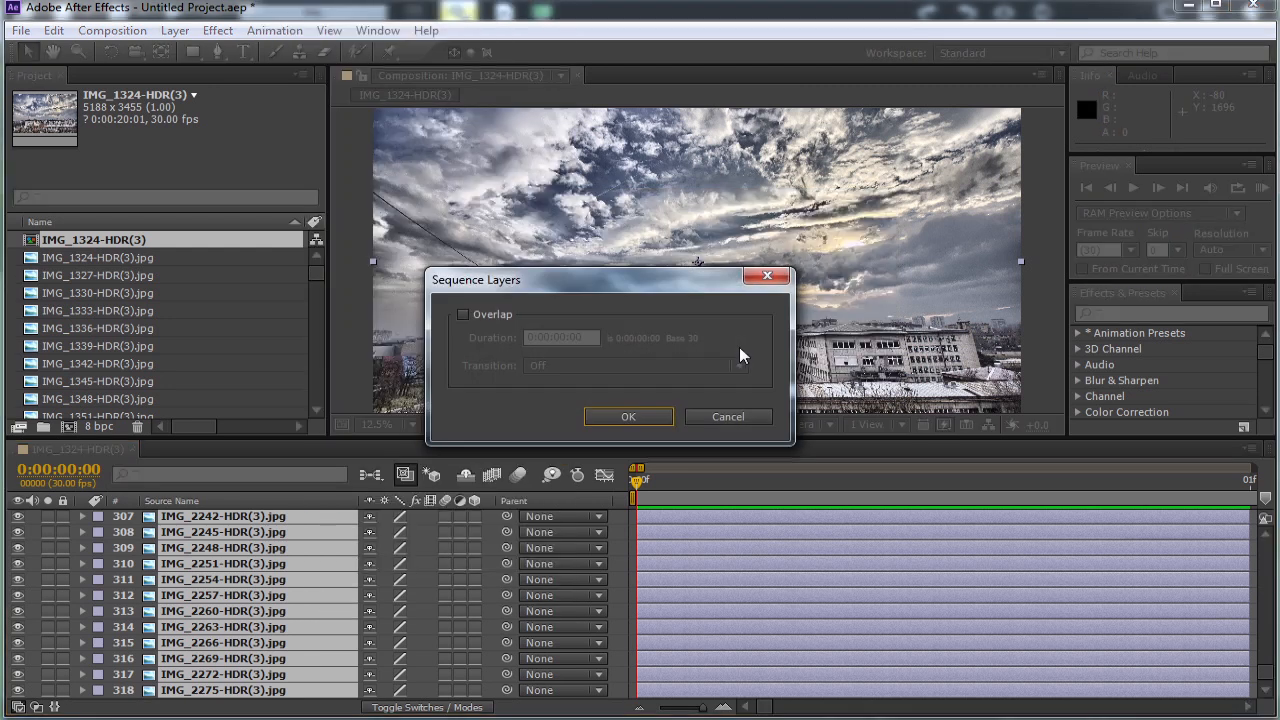
click(637, 422)
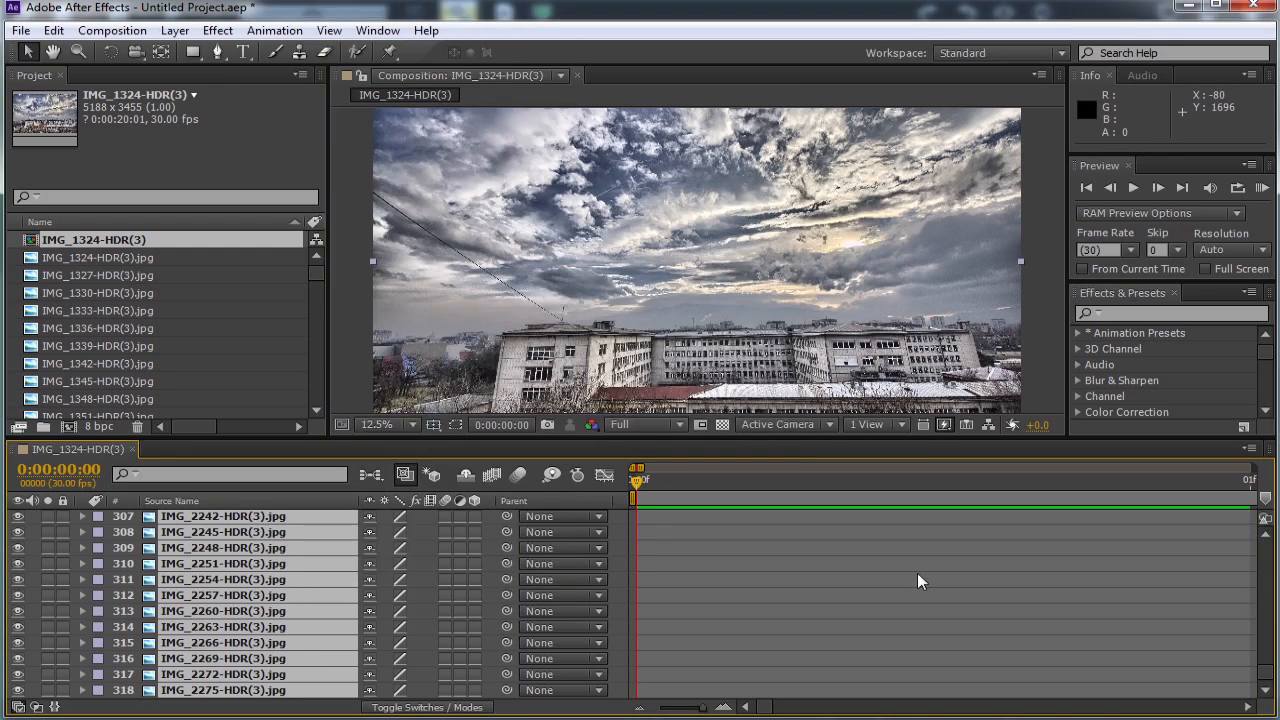
Examine the sequenced layers in an enlarged timeline showing the full composition duration, from the last layers upward
drag(885, 439, 844, 241)
drag(356, 297, 241, 297)
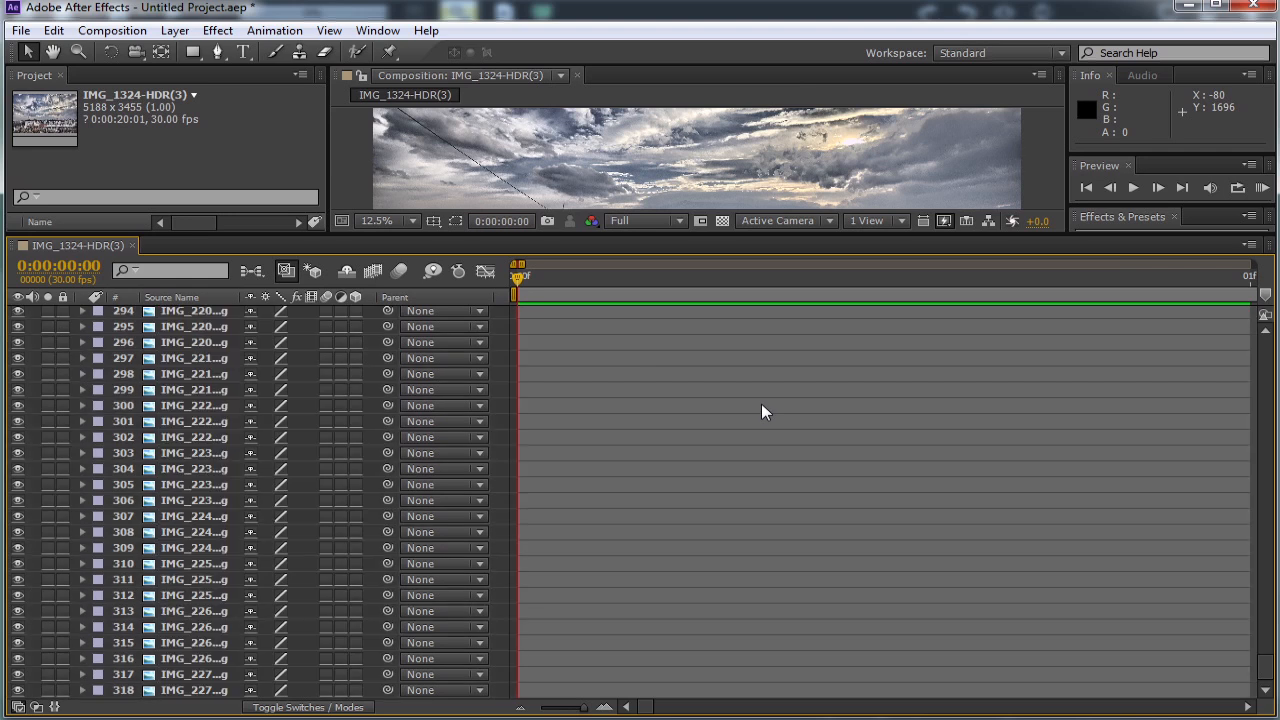
key(minus)
key(minus)
key(minus)
key(minus)
key(minus)
key(minus)
key(minus)
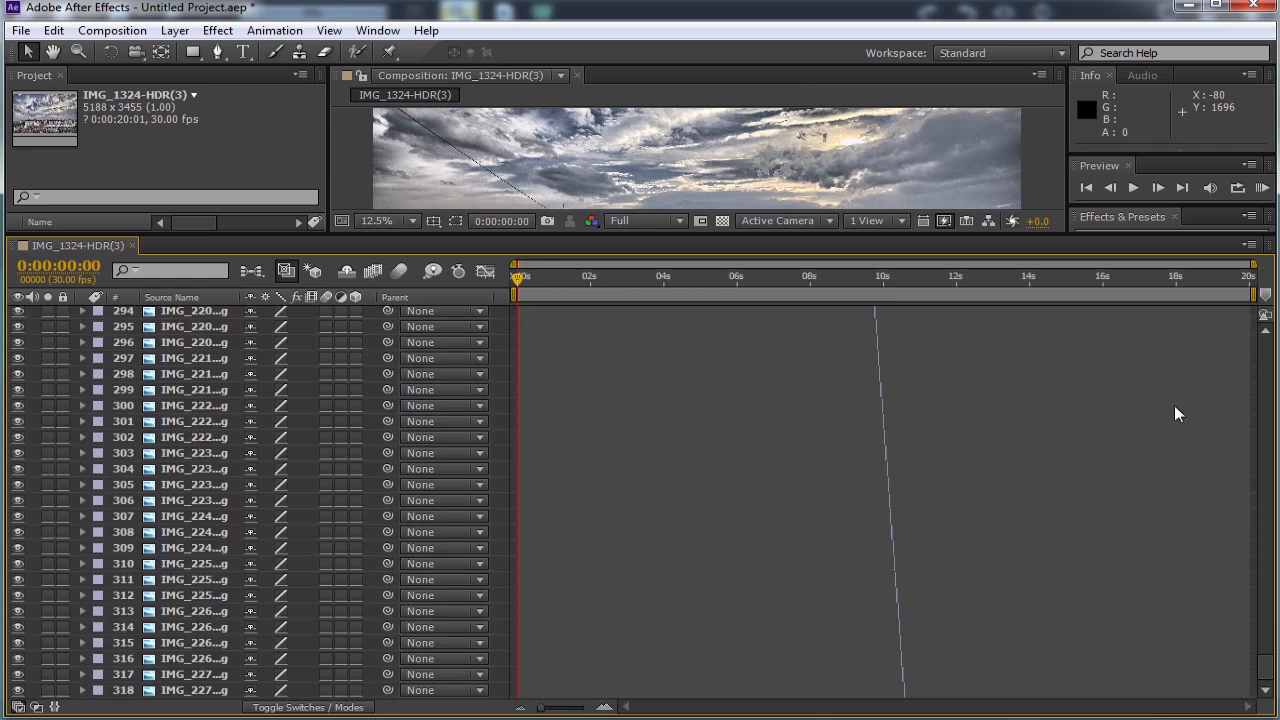
scroll(948, 437, up, 15)
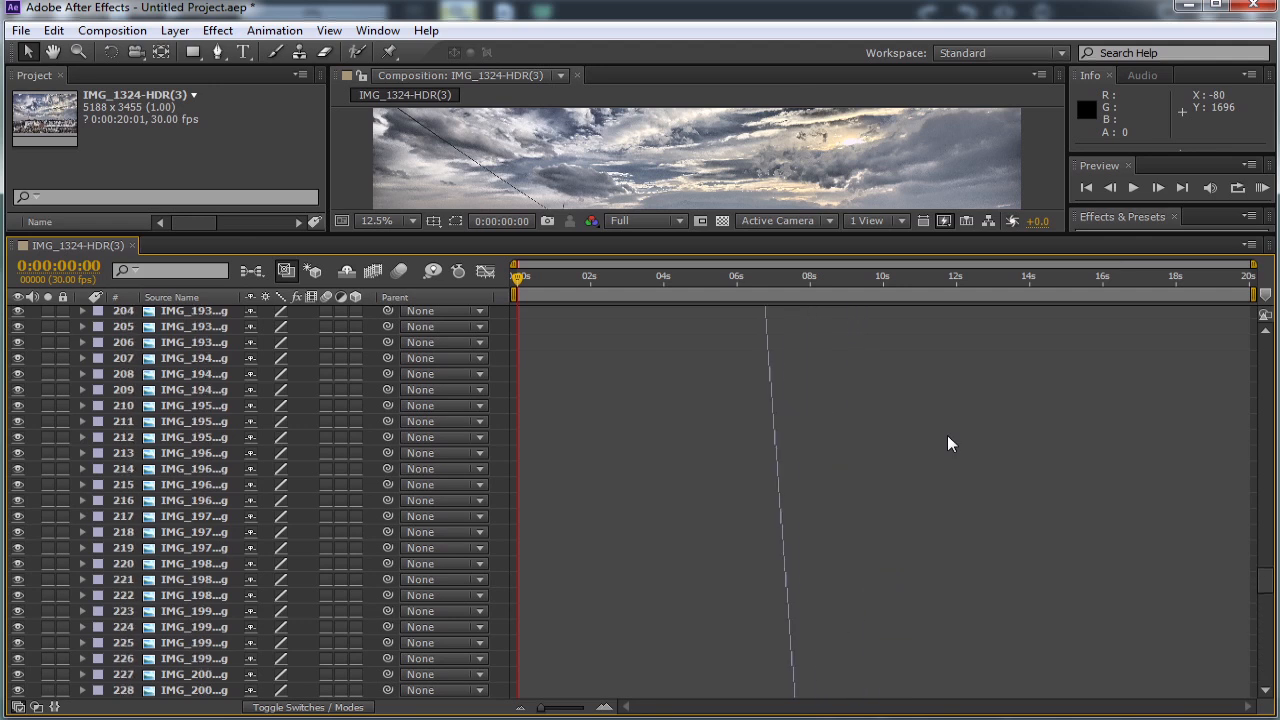
scroll(910, 434, up, 18)
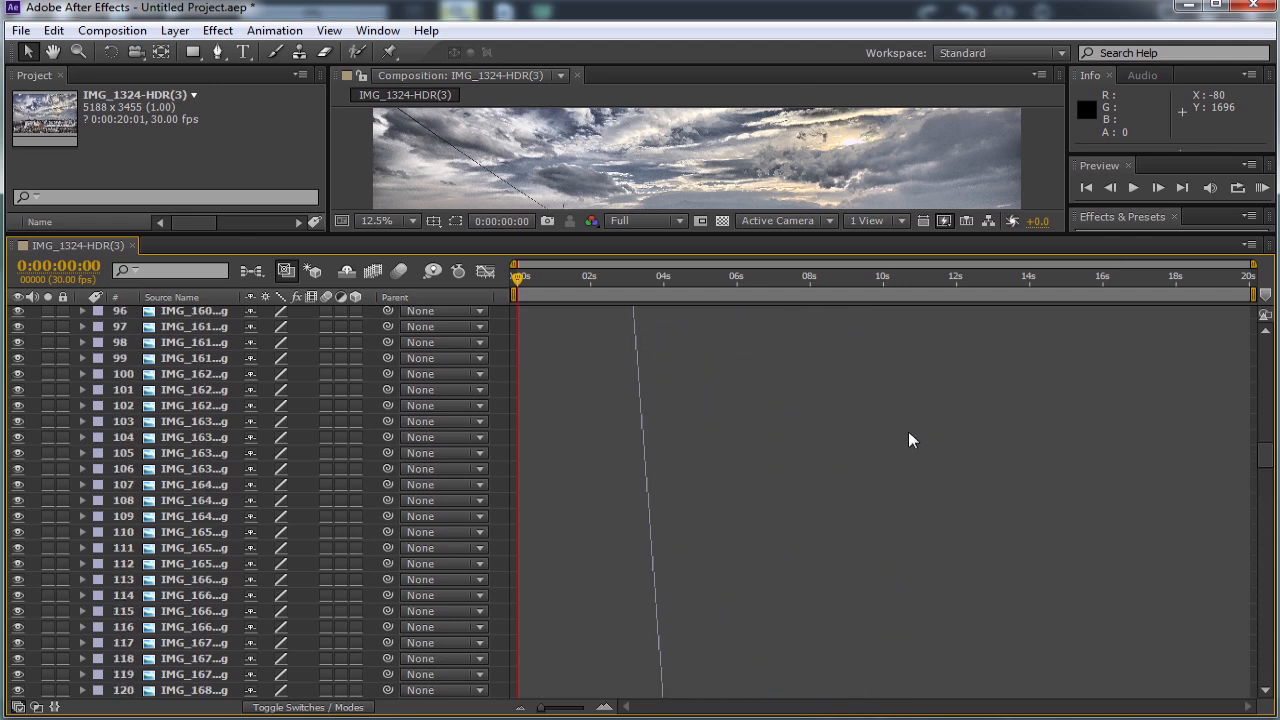
Shrink the timeline area back and play the sequenced images from the first frame
scroll(864, 440, up, 7)
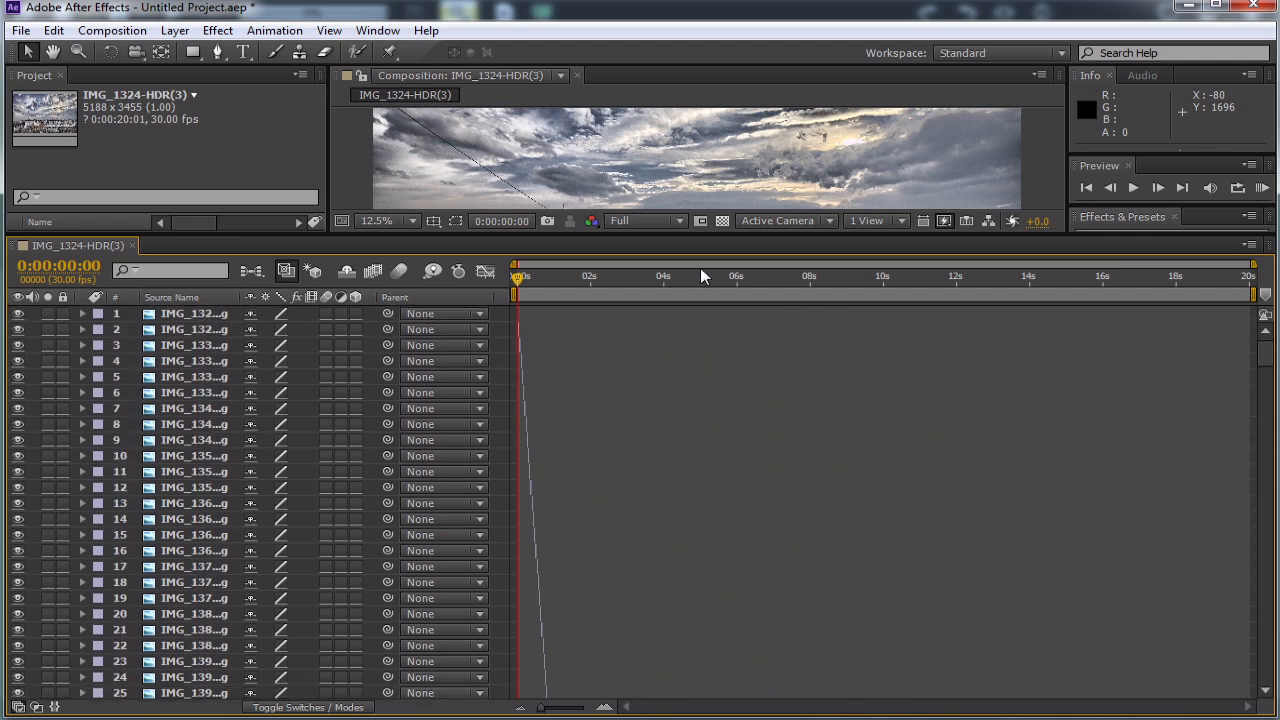
drag(702, 232, 755, 574)
key(space)
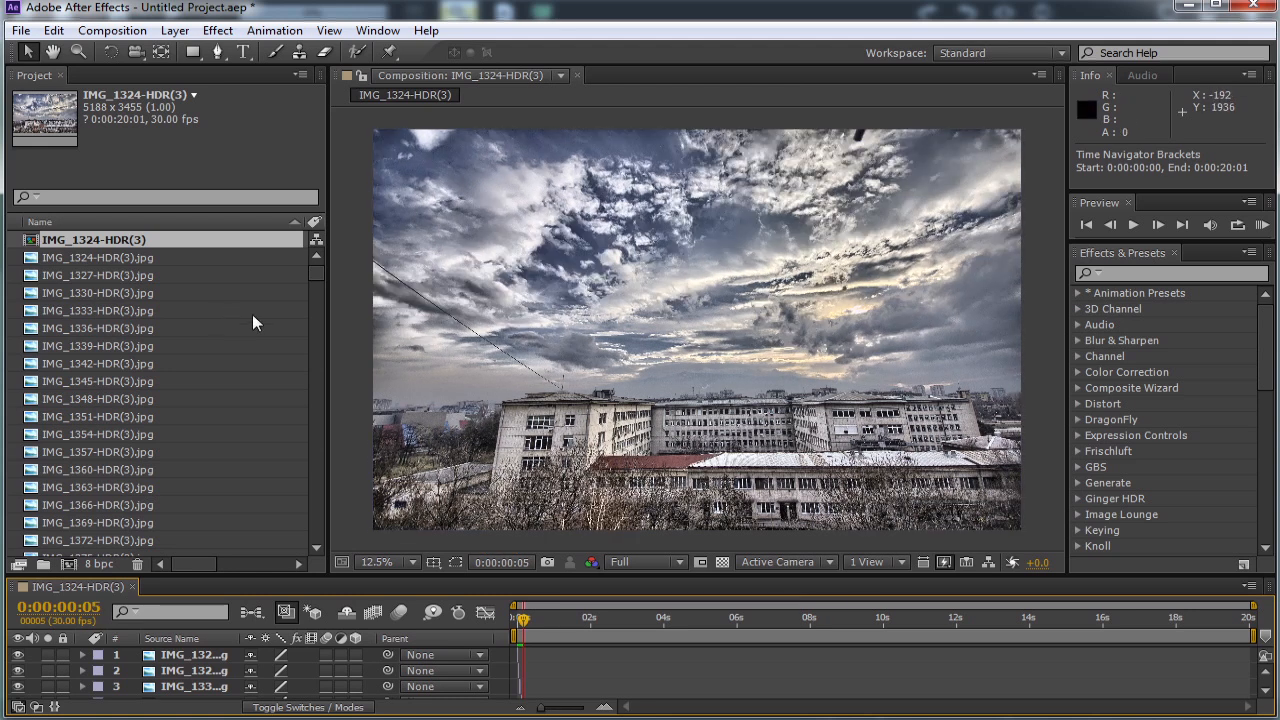
Group all source images from IMG_1324-HDR(3).jpg through IMG_2275-HDR(3).jpg into a new project folder named Images
drag(314, 276, 320, 242)
click(149, 541)
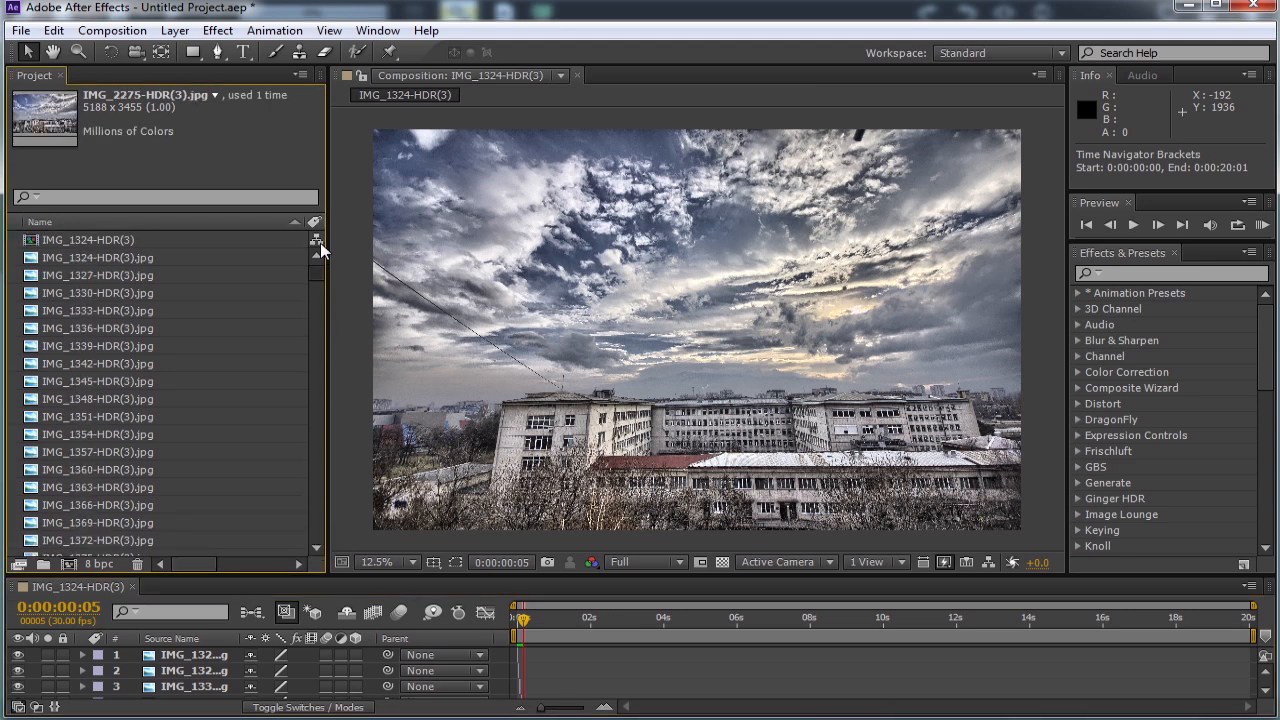
shift+click(118, 258)
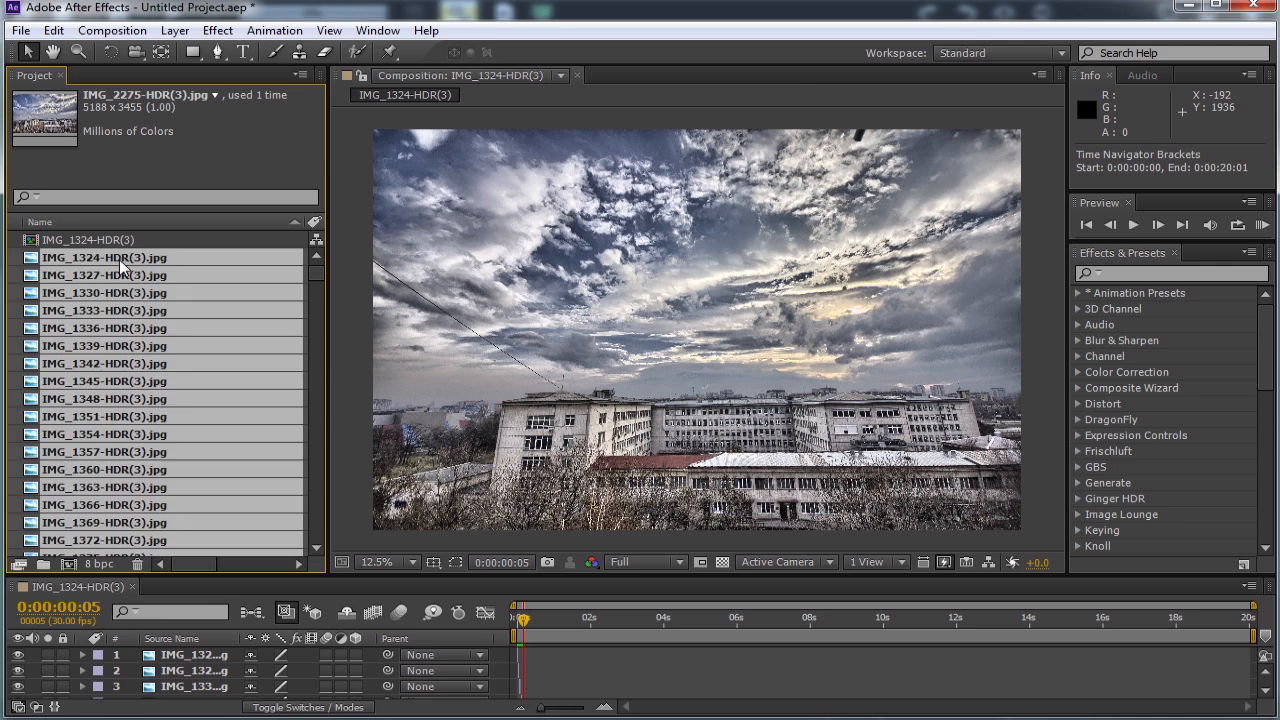
click(54, 561)
text(Images)
key(Return)
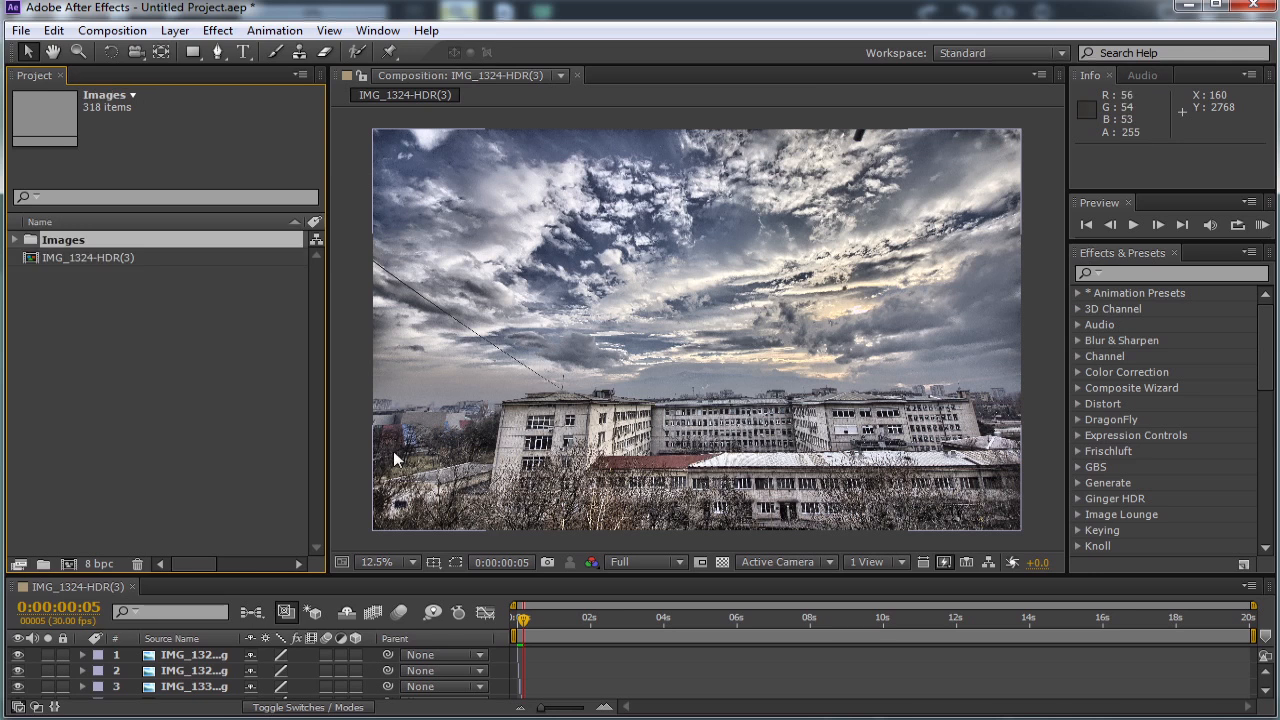
Nest the IMG_1324-HDR(3) composition in a new composition and set the new composition's size to 1920 x 1080 px
click(87, 258)
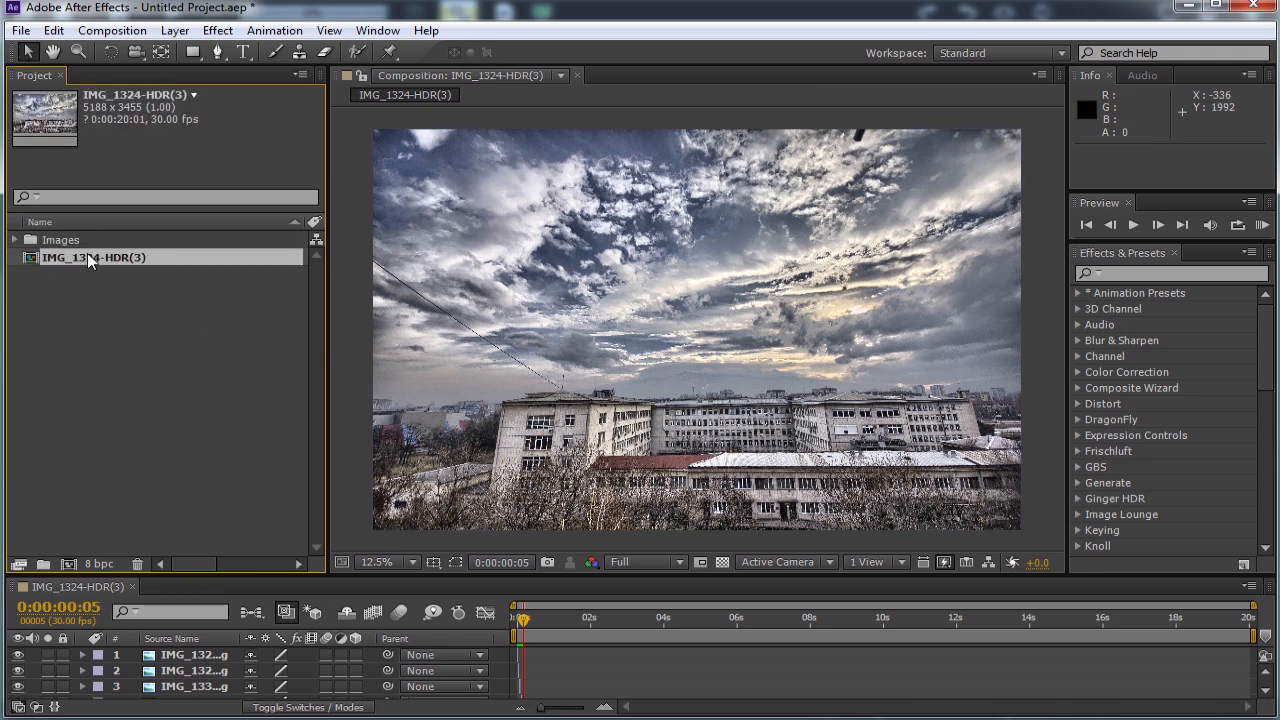
drag(117, 259, 72, 565)
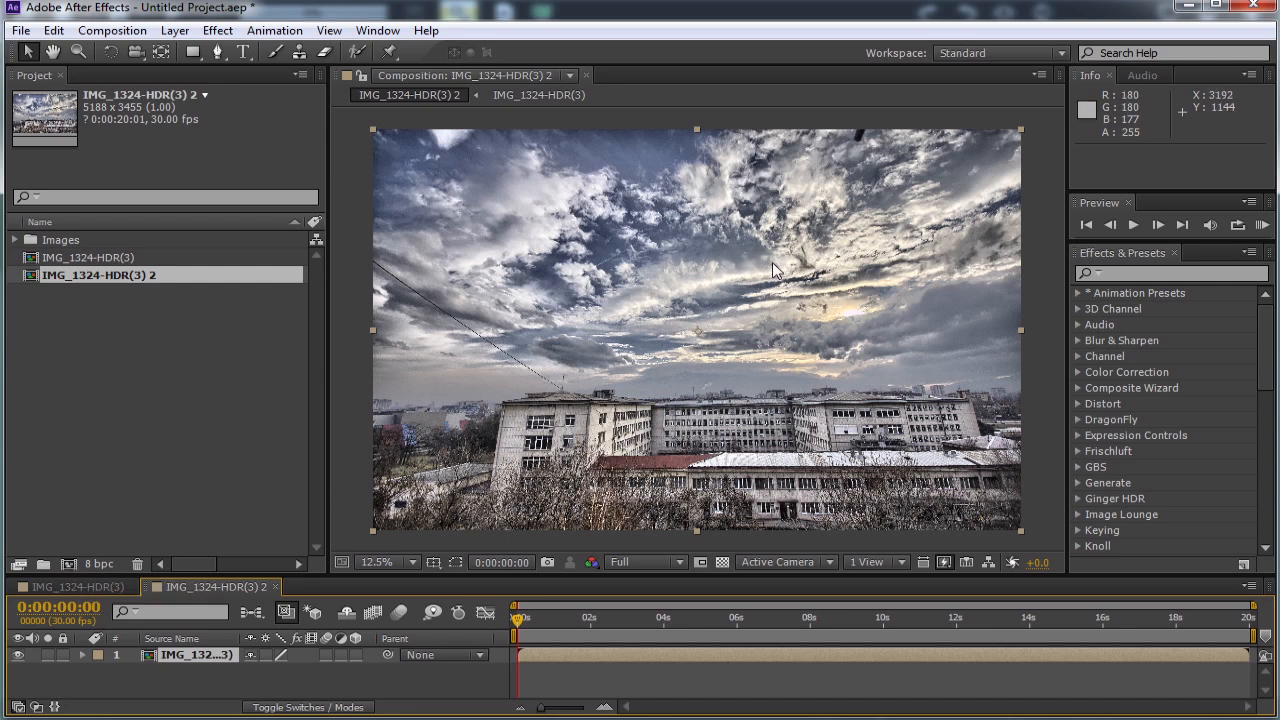
key(ctrl+k)
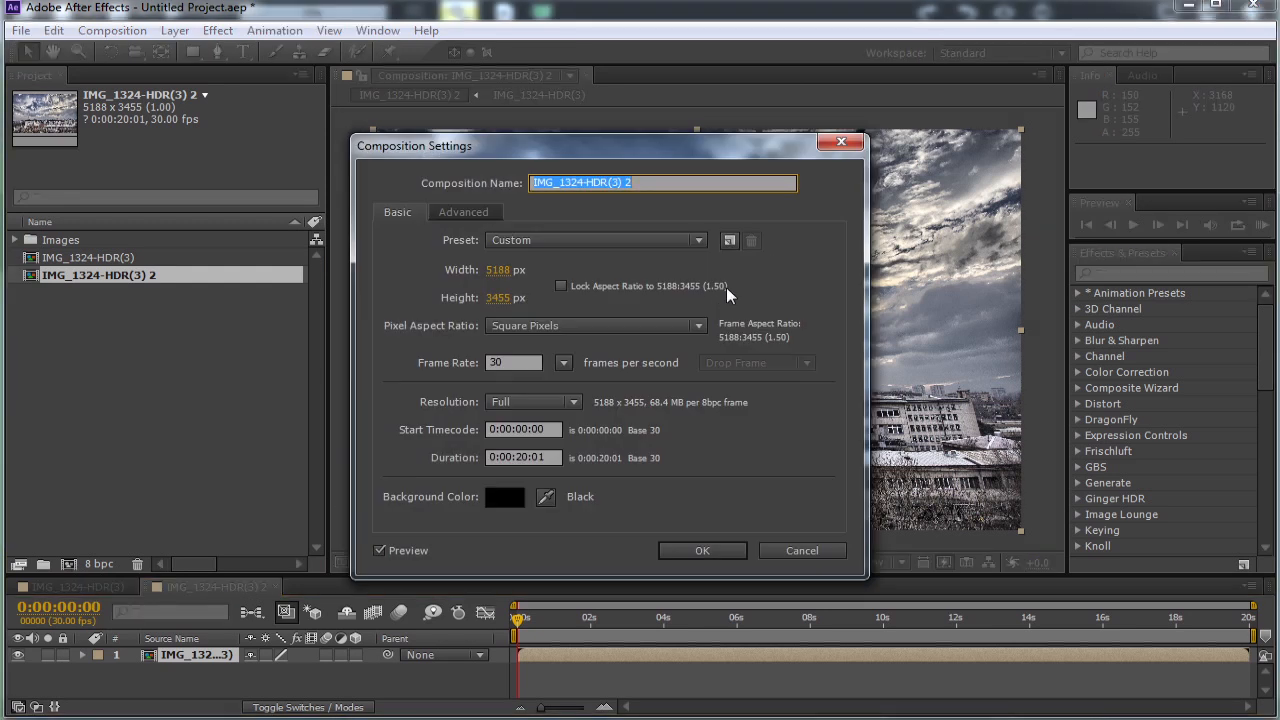
click(512, 271)
text(1920)
key(Tab)
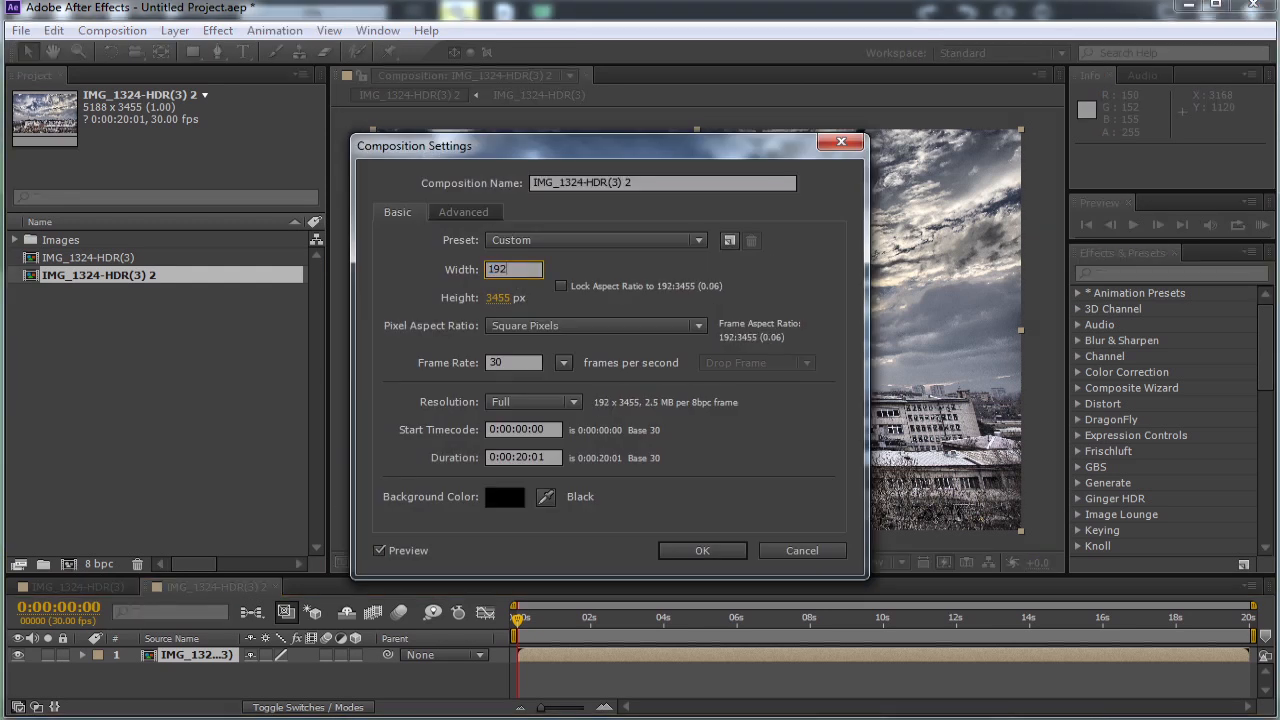
text(1080)
key(Return)
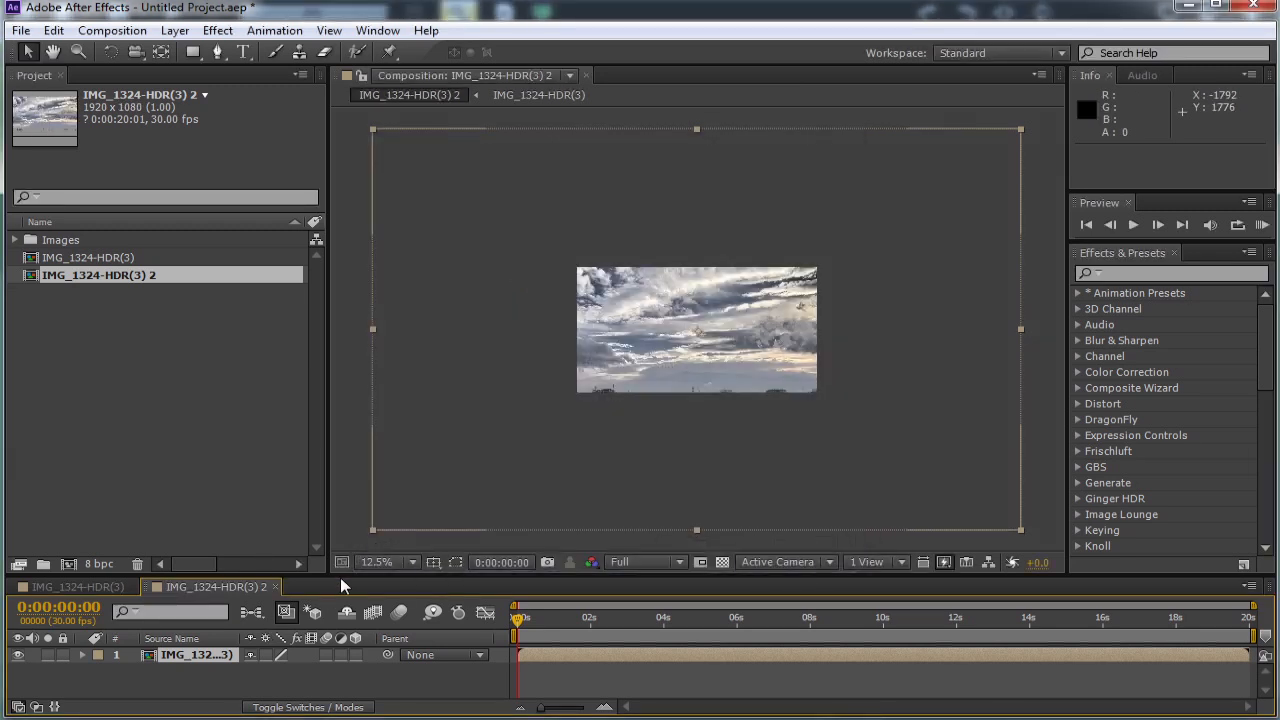
Enlarge the timeline area and scale the nested layer to 37%
drag(339, 575, 338, 446)
key(s)
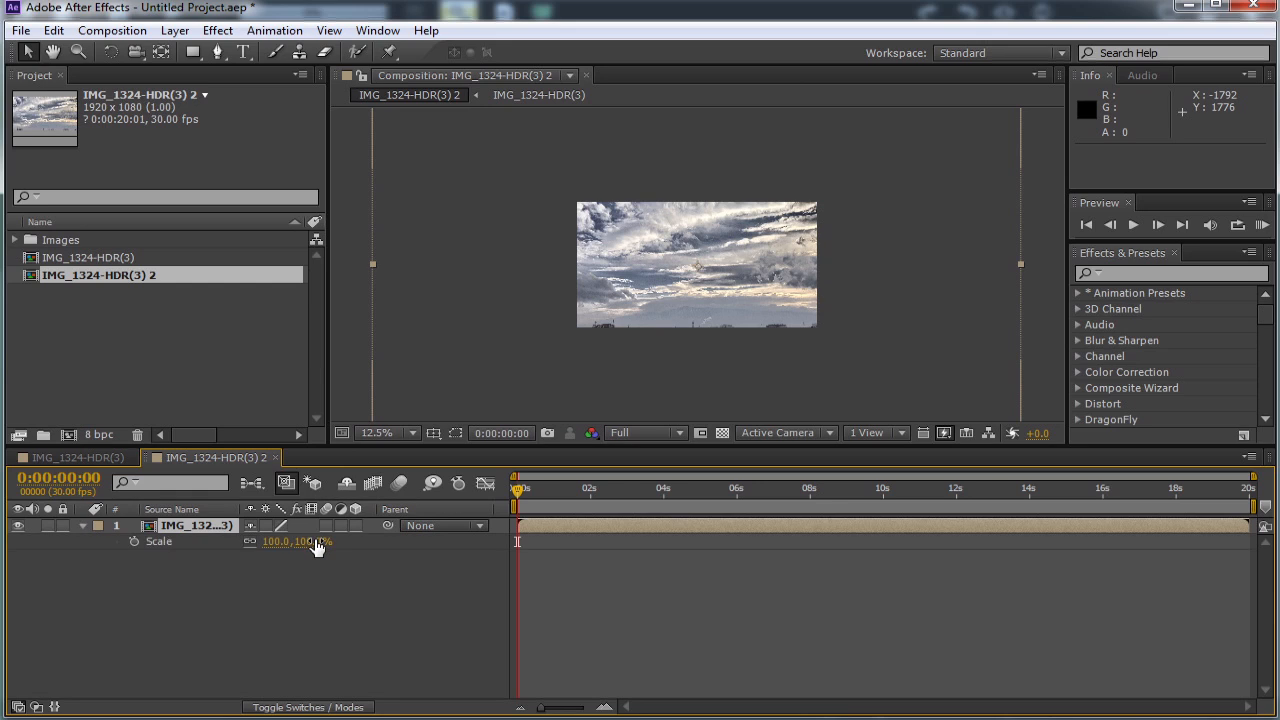
drag(313, 555, 255, 556)
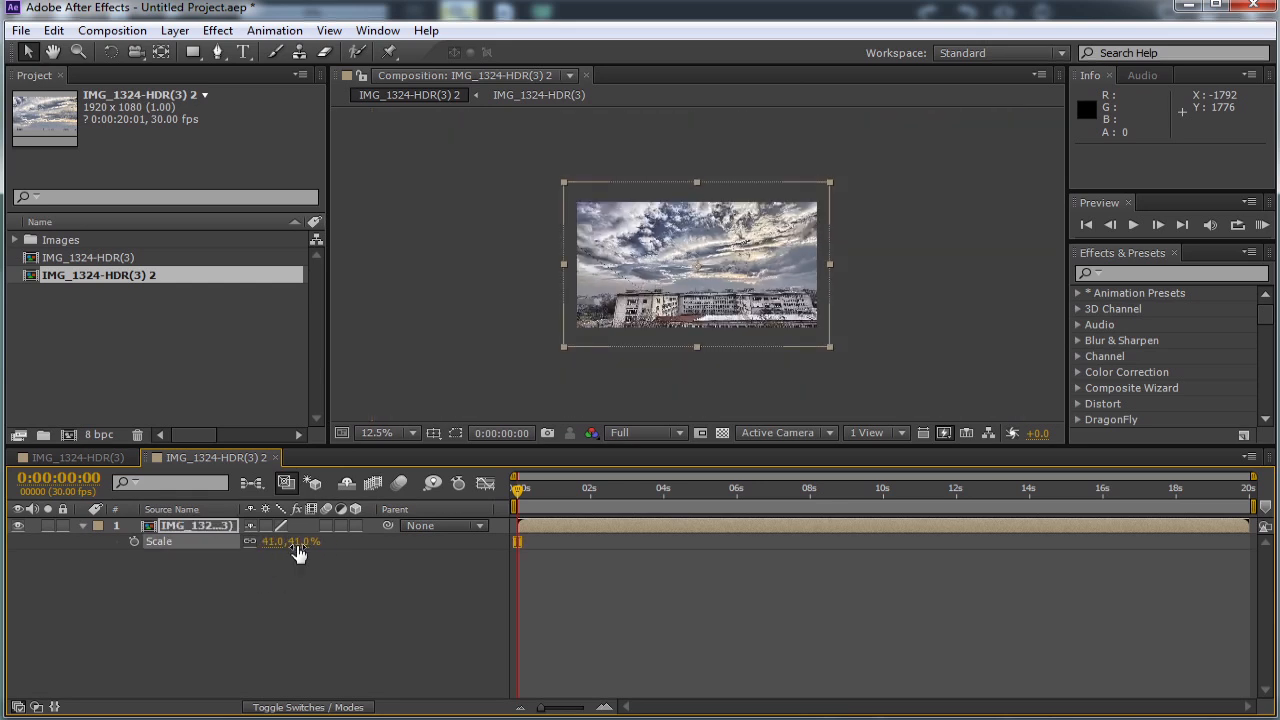
key(period)
drag(305, 541, 276, 589)
click(300, 541)
text(37)
key(Return)
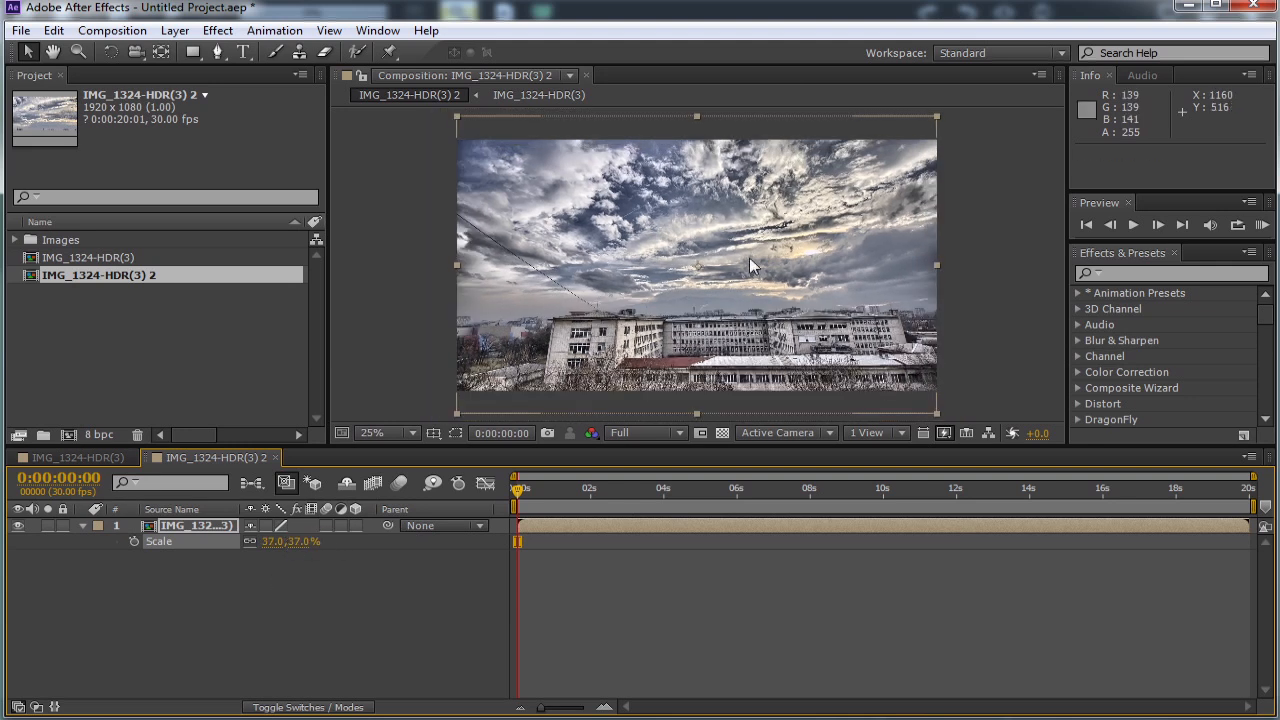
Examine the scaled image at 50% and 100% magnification in a maximized composition view, checking the sky and the frame edges
key(grave)
key(period)
key(period)
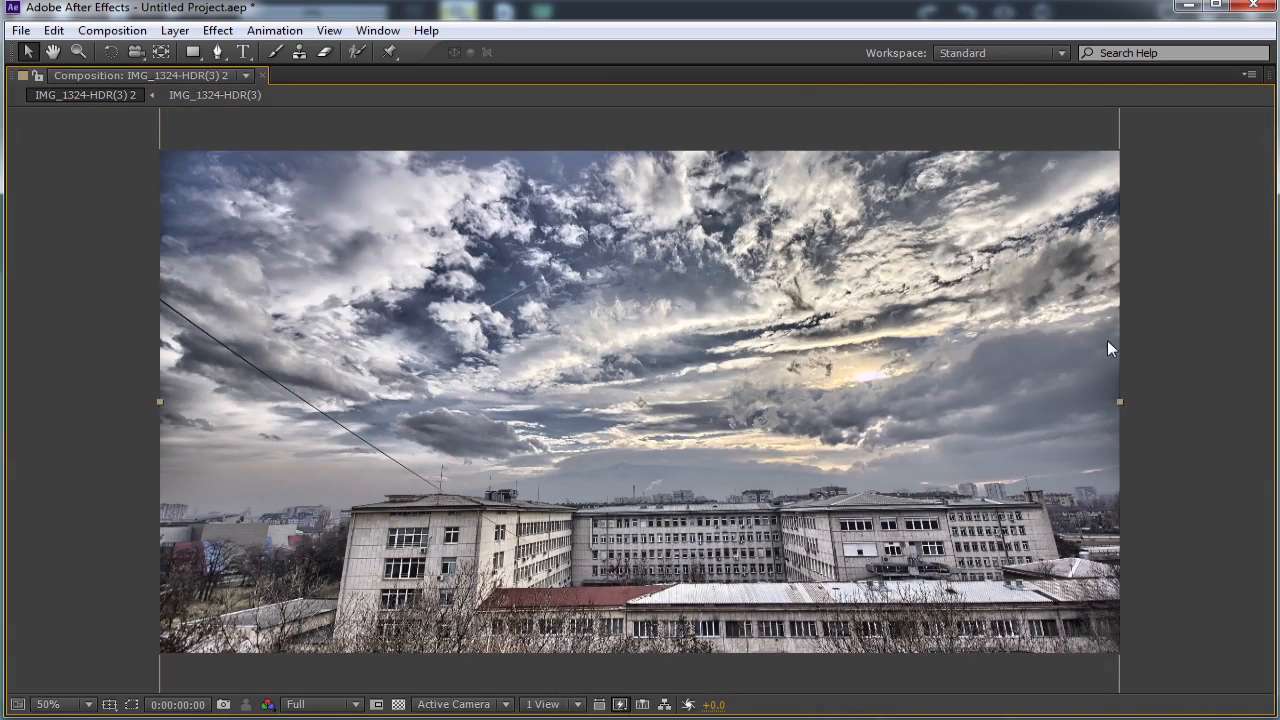
key(h)
key(period)
drag(1140, 306, 500, 330)
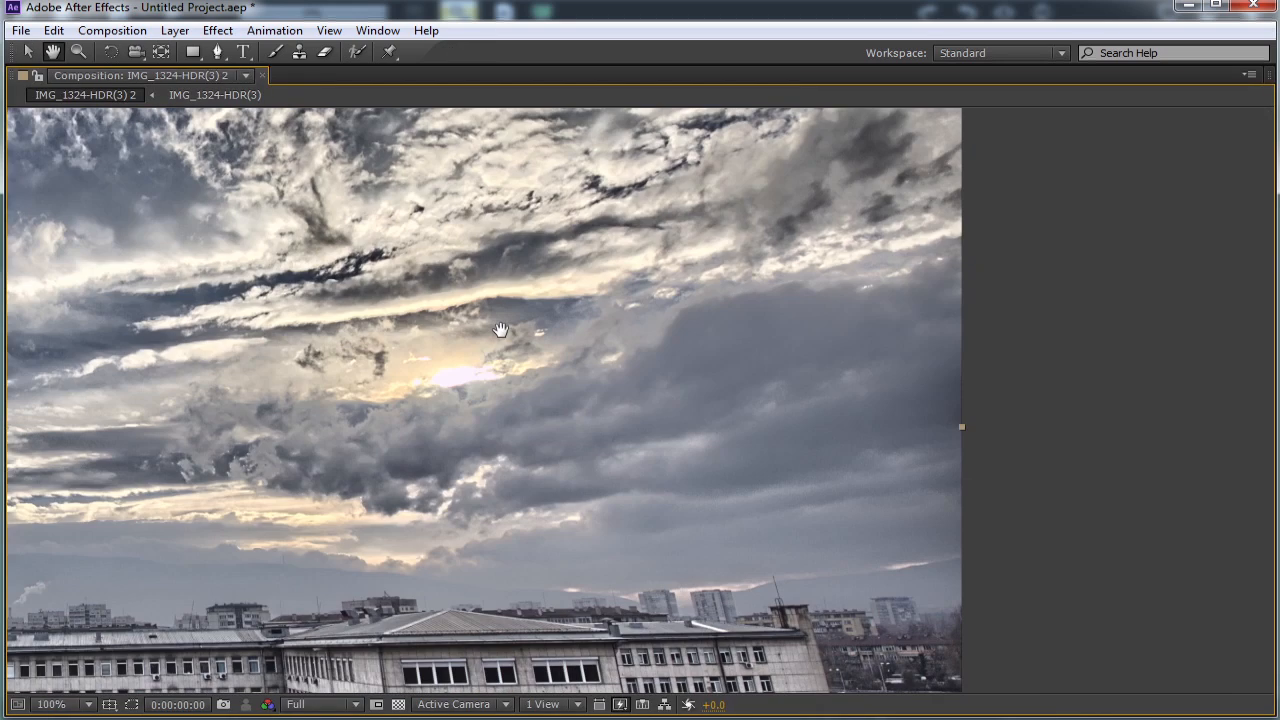
key(comma)
drag(367, 371, 722, 337)
key(v)
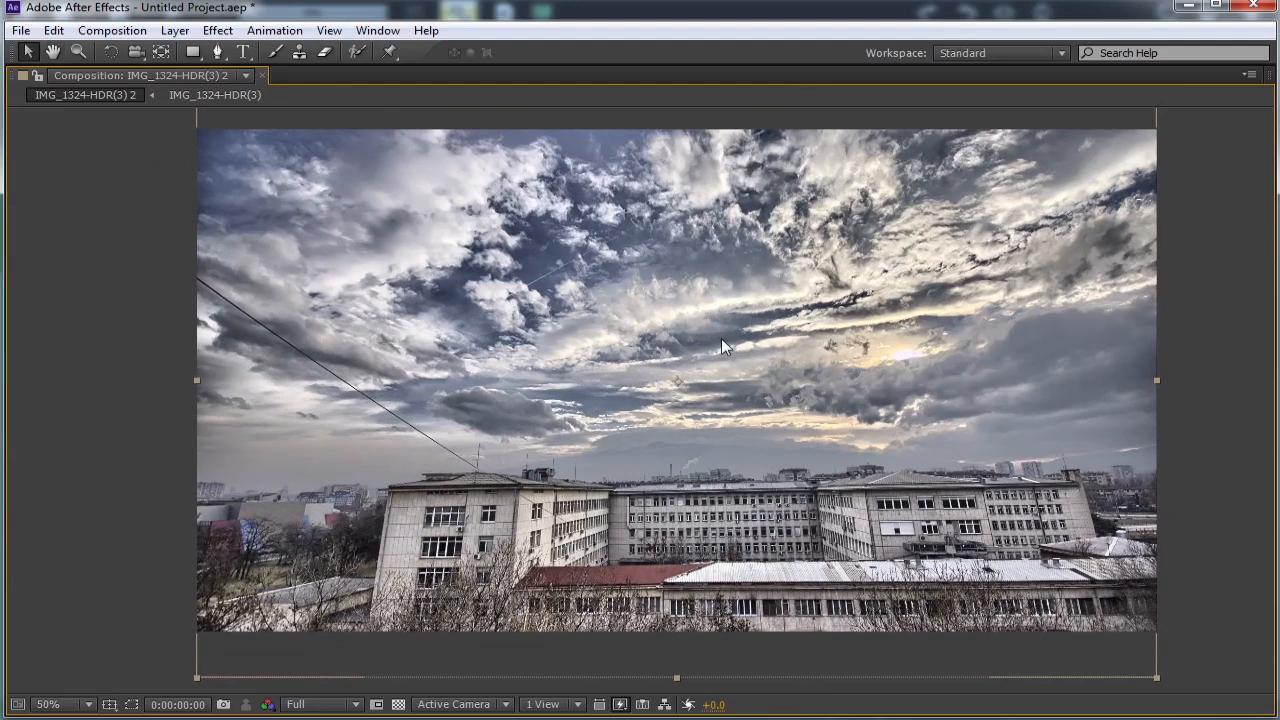
key(grave)
key(comma)
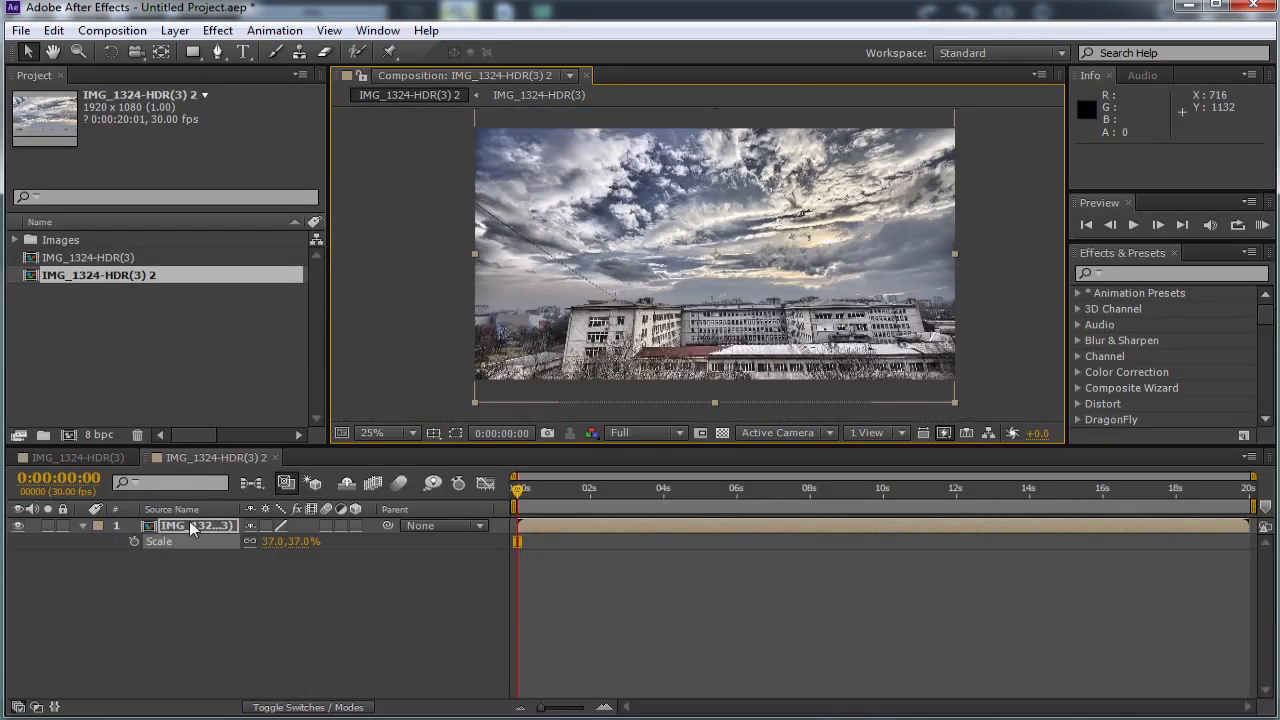
key(comma)
key(period)
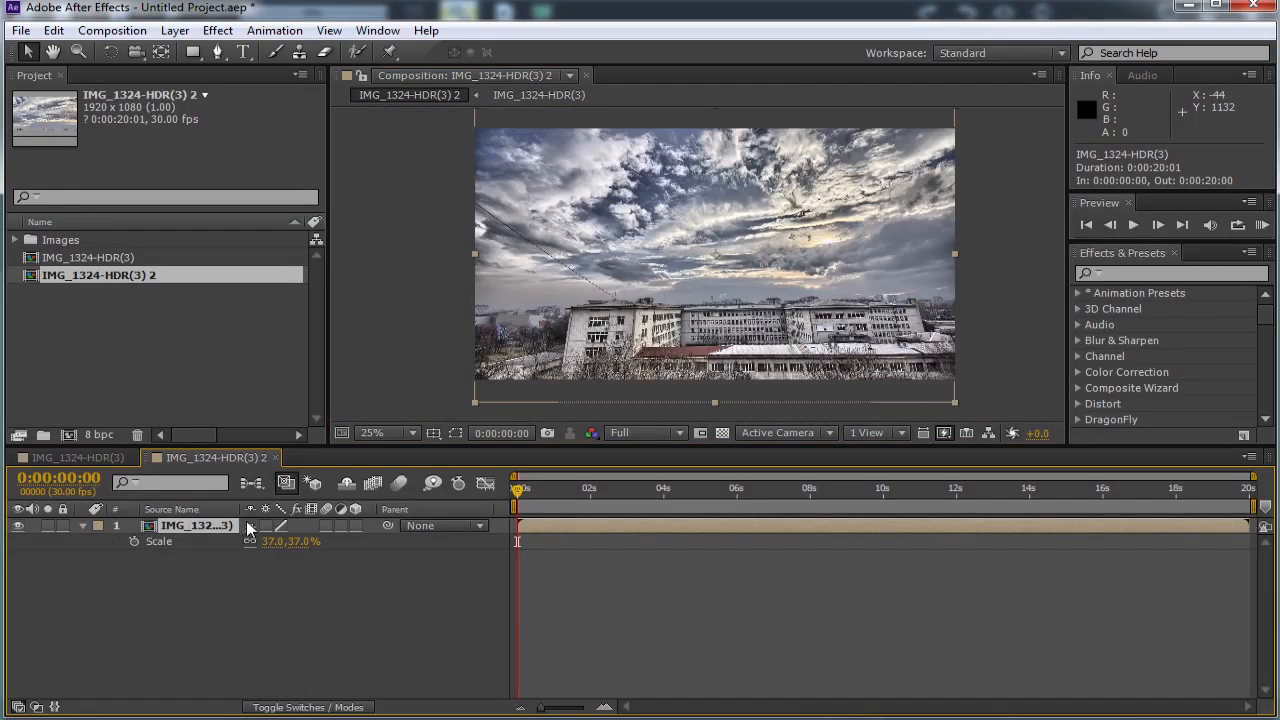
Nudge the nested layer down to position 960, 616
key(Down)
key(Down)
key(Down)
key(Down)
key(Down)
key(Down)
key(Down)
key(Down)
key(Down)
key(Down)
key(Down)
key(Down)
key(Down)
key(Down)
key(Down)
key(Down)
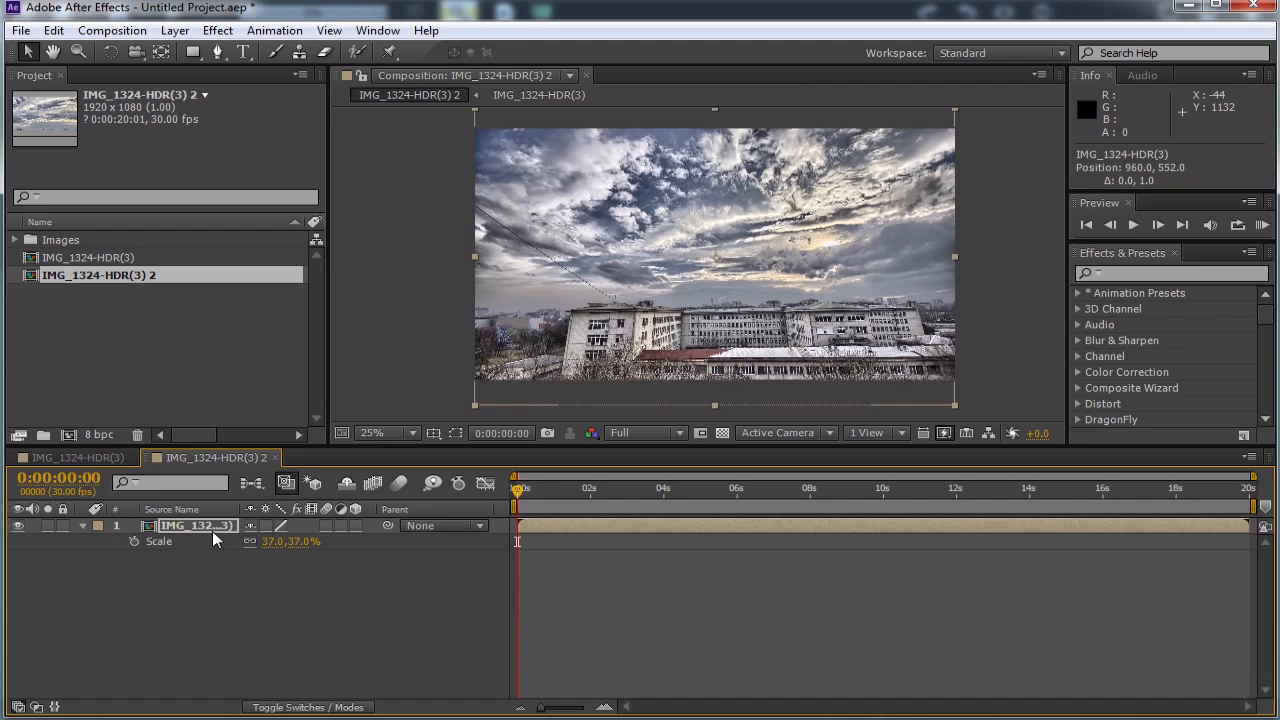
key(Down)
key(Down)
key(Down)
key(Down)
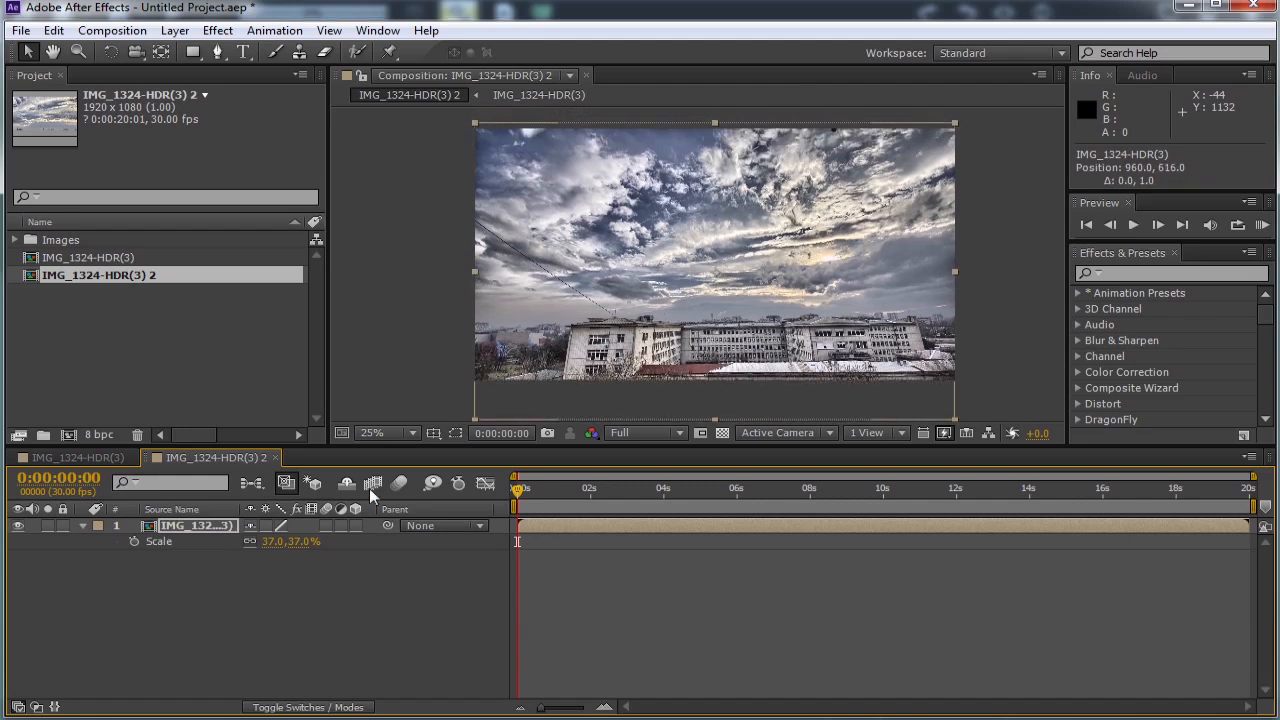
Shift the nested layer up in 10-pixel steps to position 960, 456
key(shift+Up)
key(shift+Up)
key(shift+Up)
key(shift+Up)
key(shift+Up)
key(shift+Up)
key(shift+Up)
key(shift+Up)
key(shift+Up)
key(shift+Up)
key(shift+Up)
key(shift+Up)
key(shift+Up)
key(shift+Up)
key(shift+Up)
key(shift+Up)
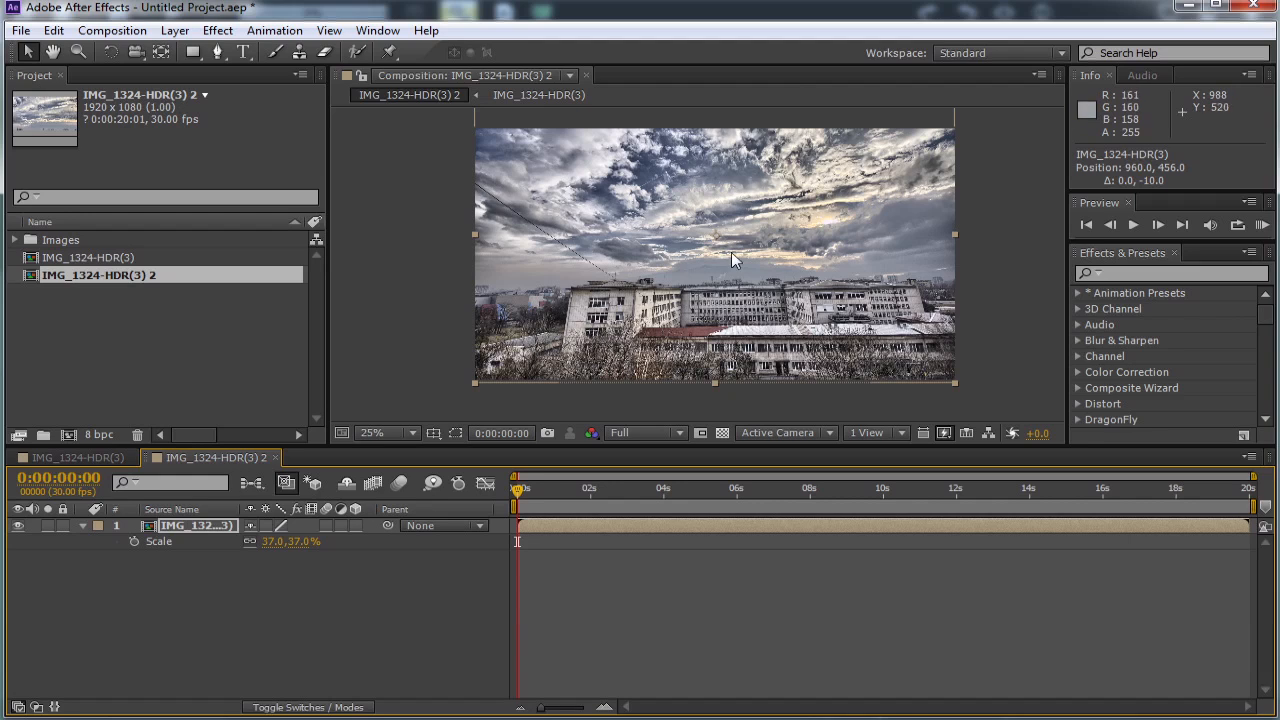
Scale the nested layer to 44% and reposition it to about 996, 724
drag(738, 267, 743, 291)
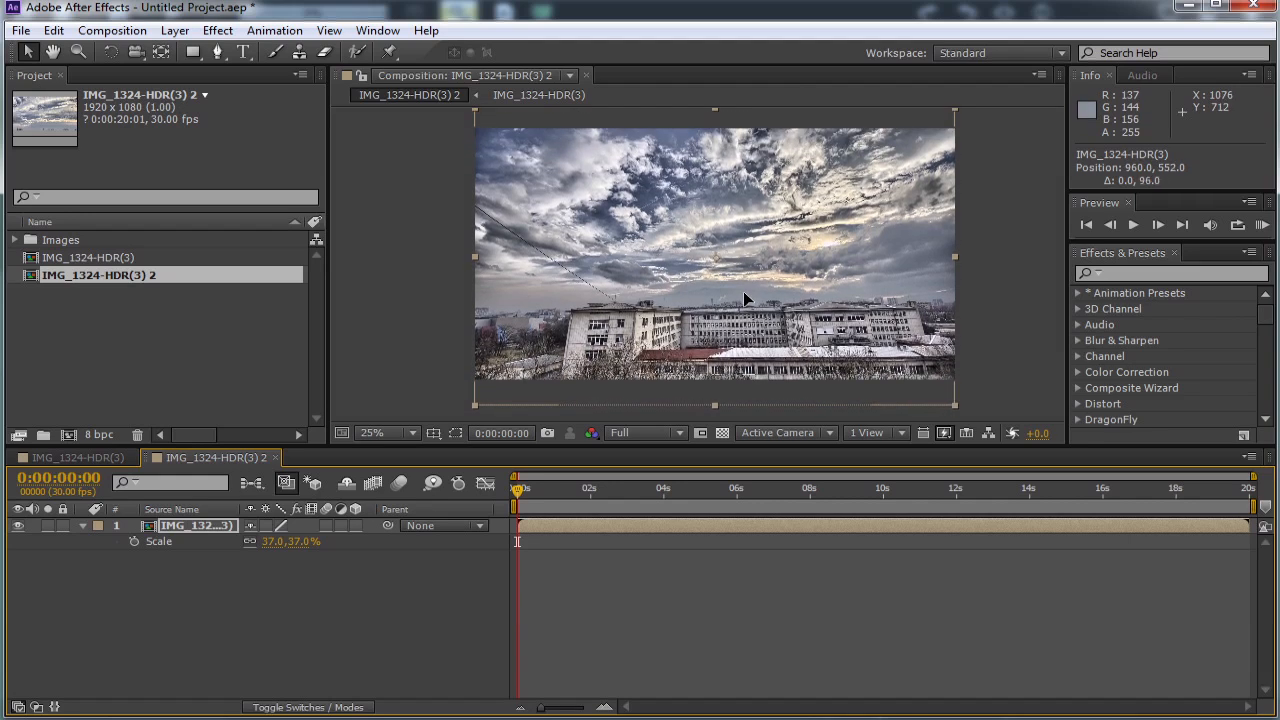
drag(298, 541, 310, 542)
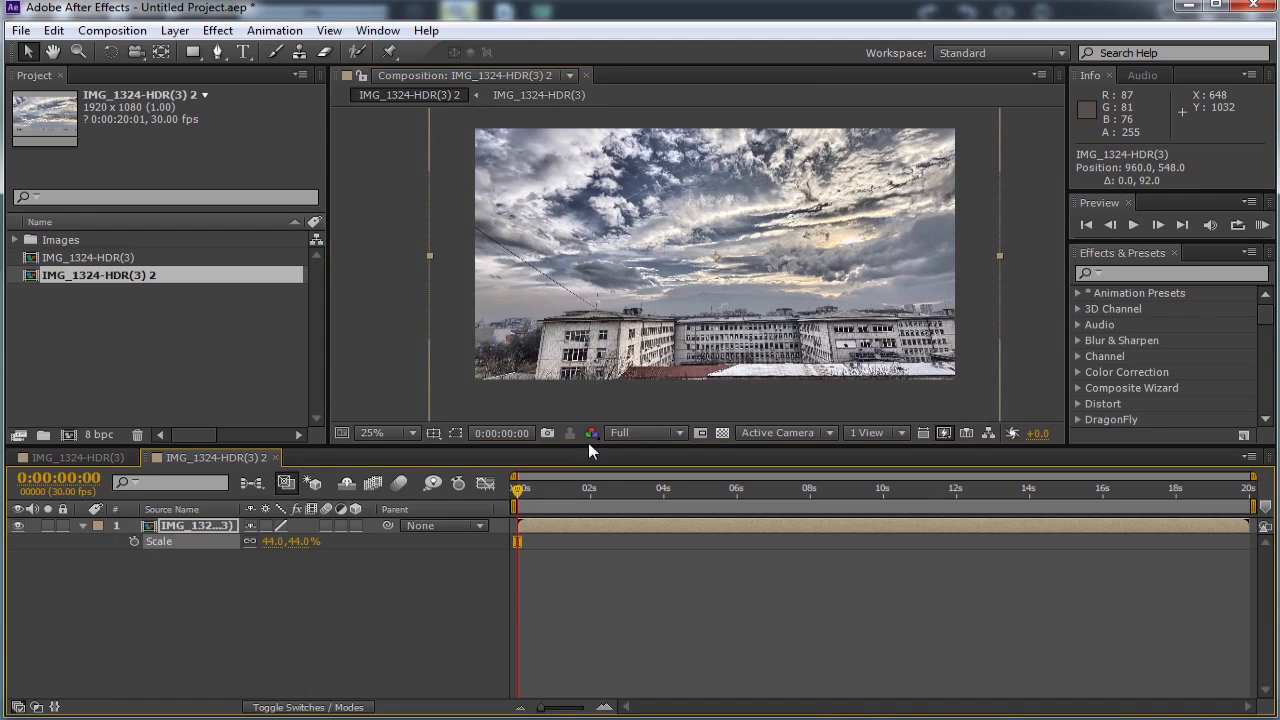
drag(851, 285, 858, 329)
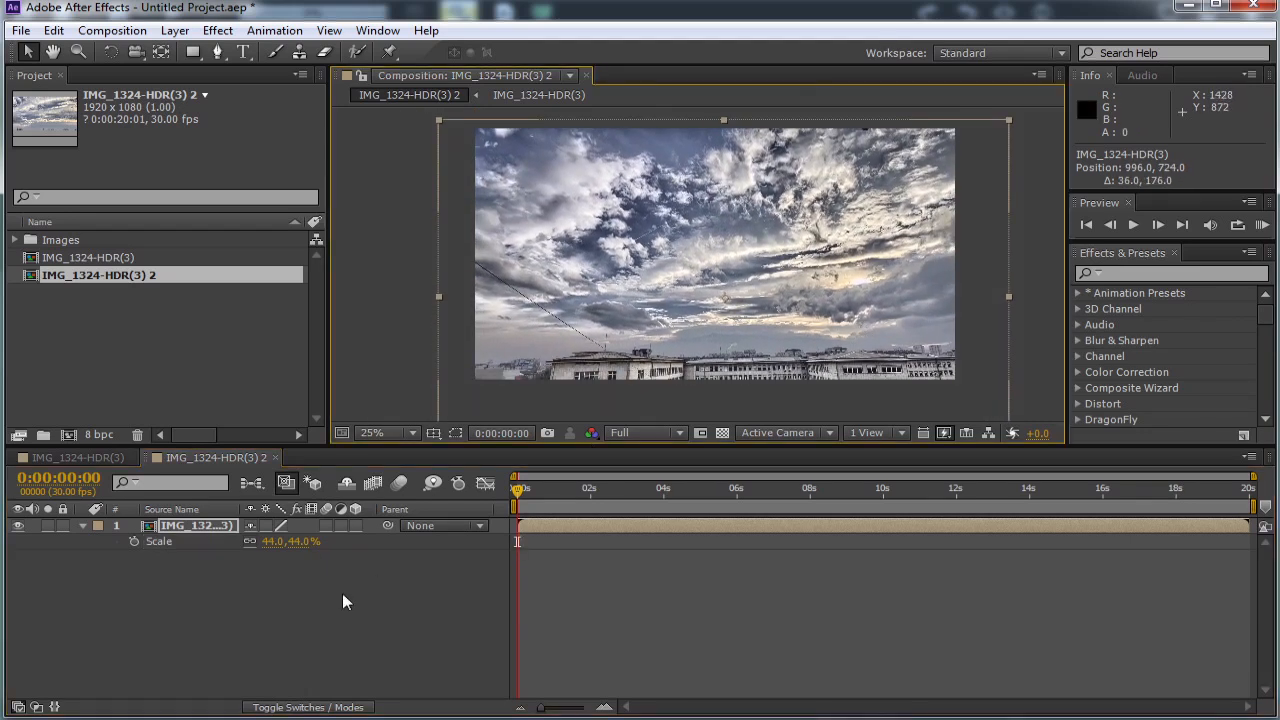
Scale the nested layer to 50% and move it to about 1008, 812 so that the sky fills the frame
click(302, 543)
text(50)
key(Return)
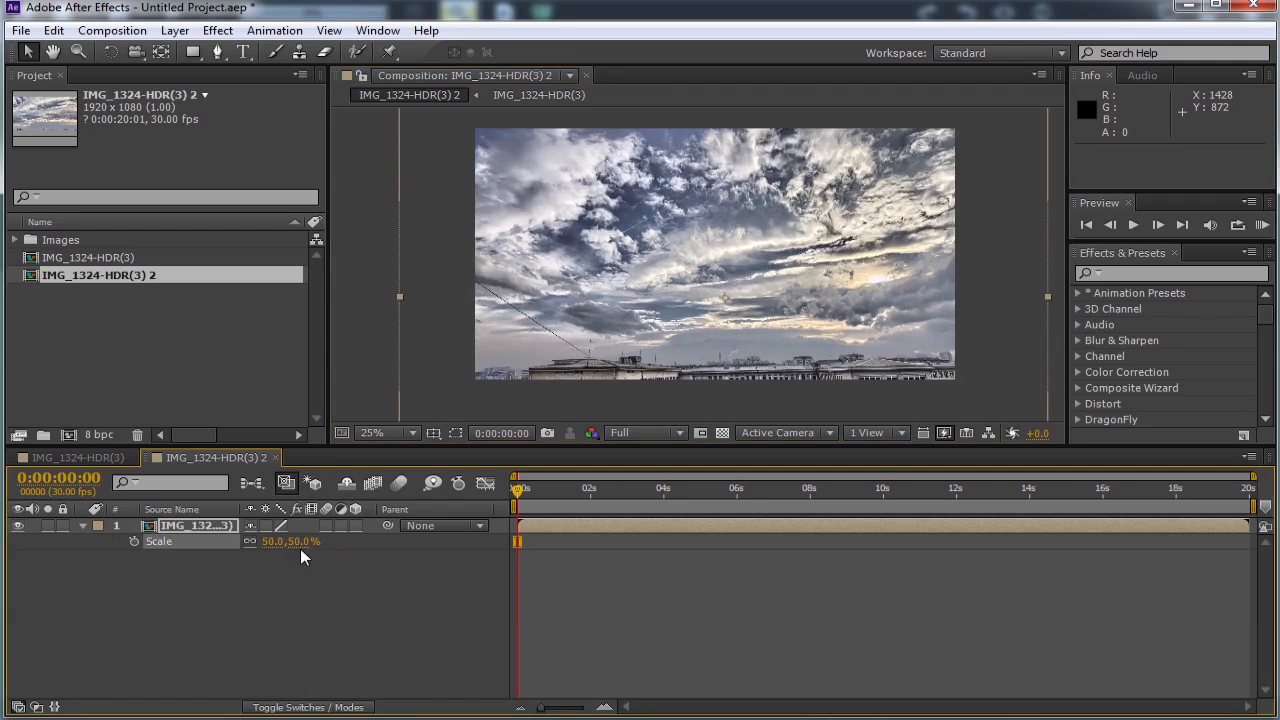
drag(853, 228, 852, 252)
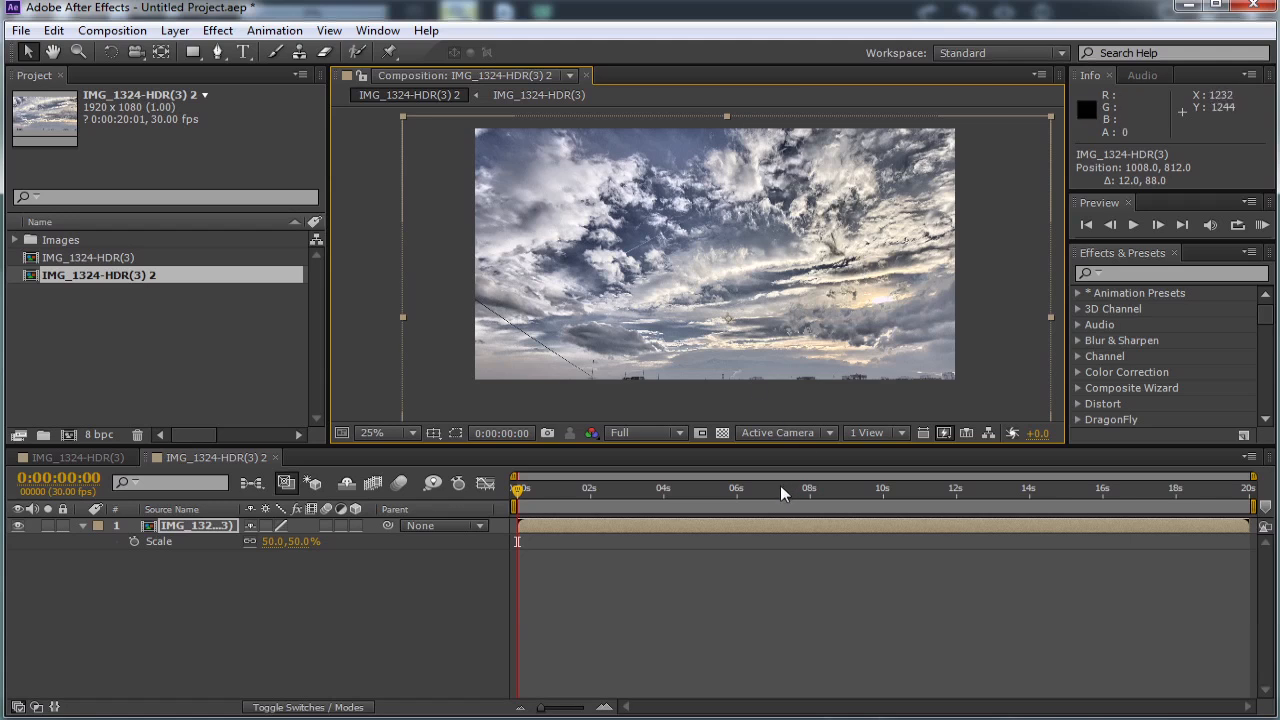
Deselect the layer, check the framing at 0:00:00:24, and return the current time to 0:00:00:00
click(331, 605)
click(547, 490)
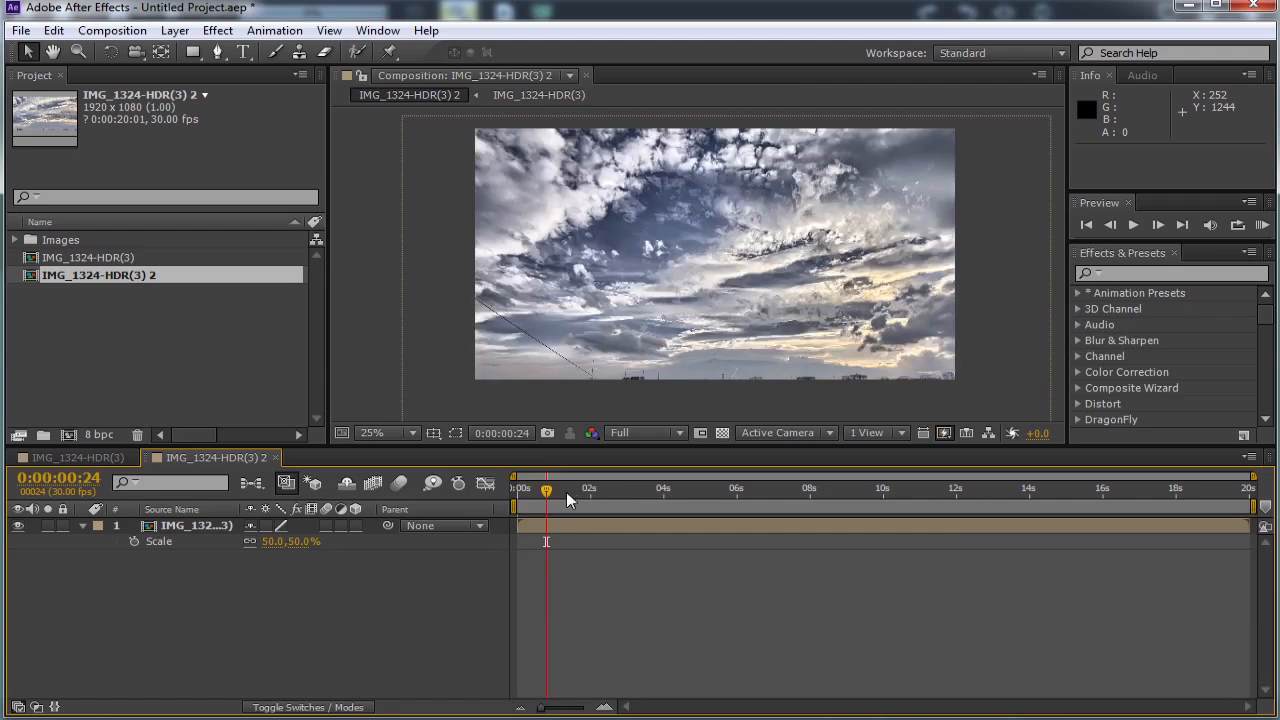
drag(545, 490, 509, 505)
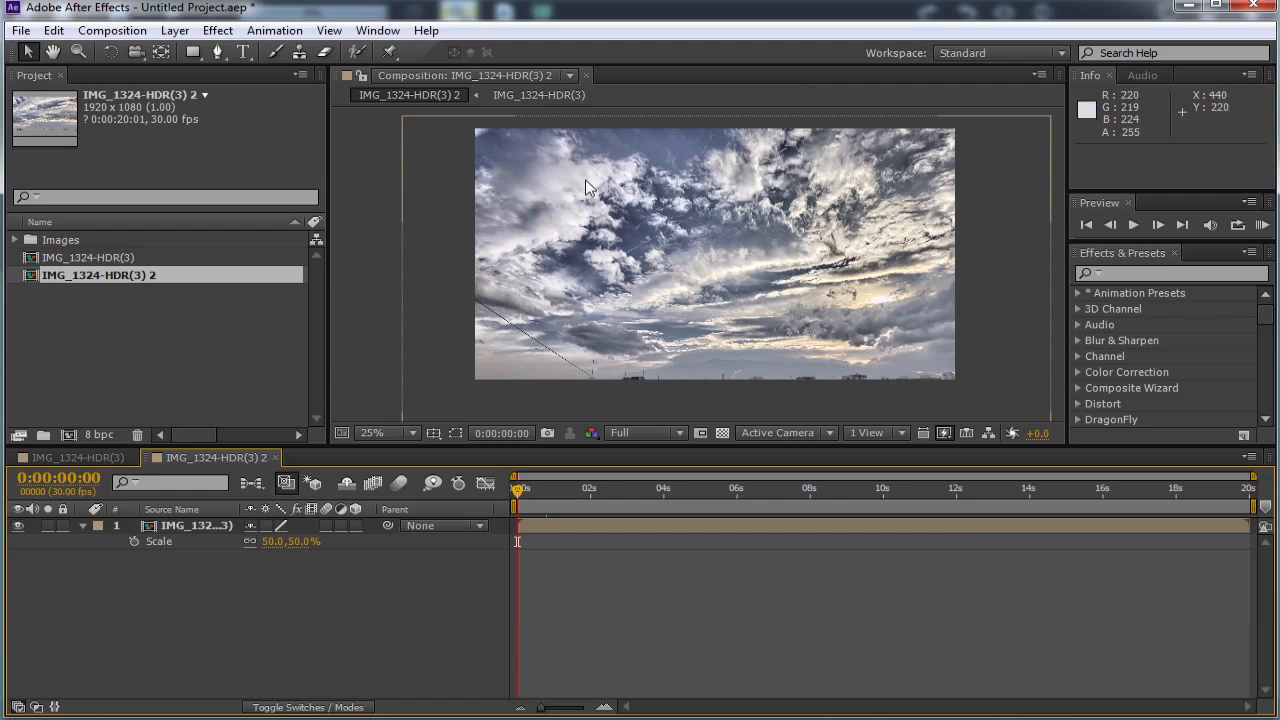
Add the IMG_1324-HDR(3) 2 composition to the render queue and check its output module settings
click(106, 32)
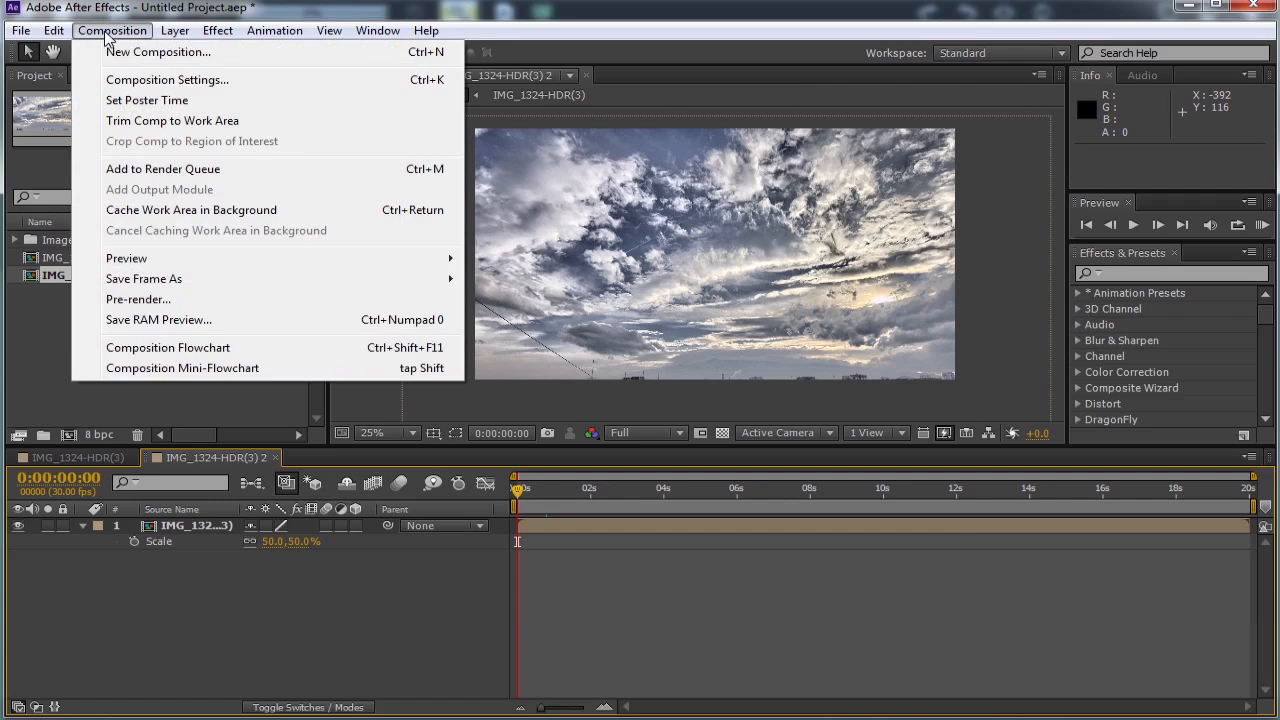
click(245, 171)
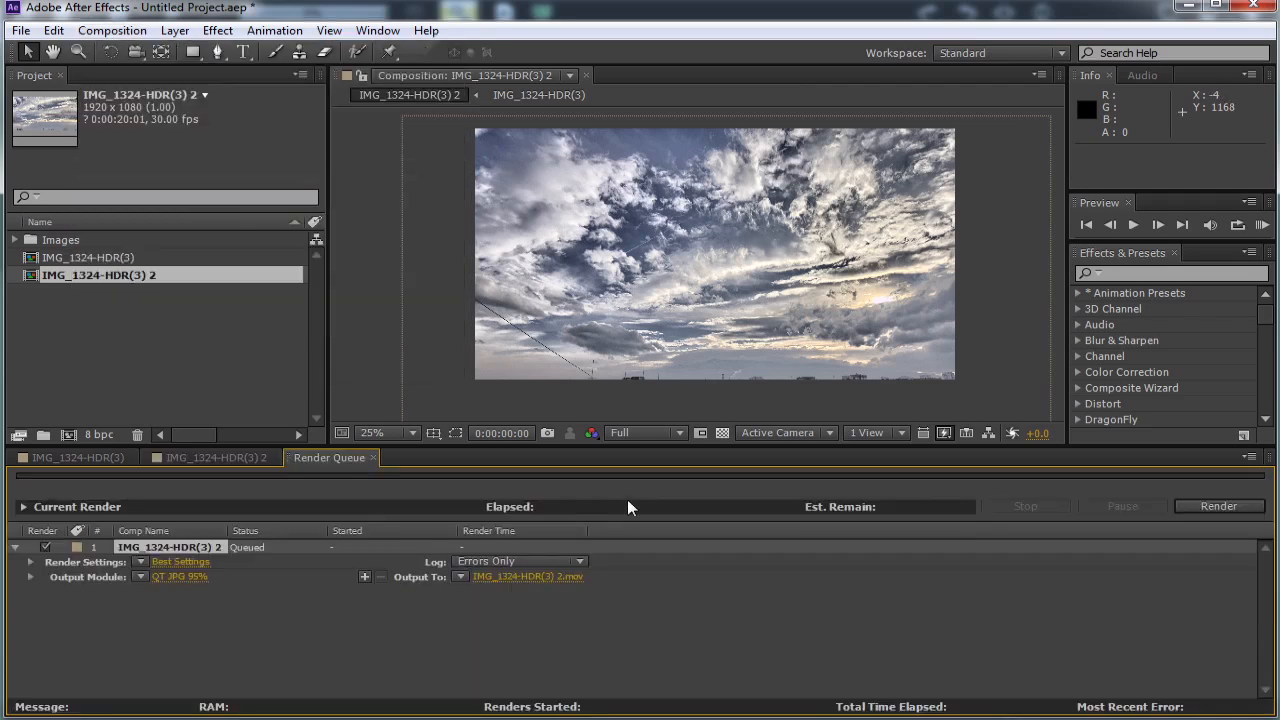
click(193, 579)
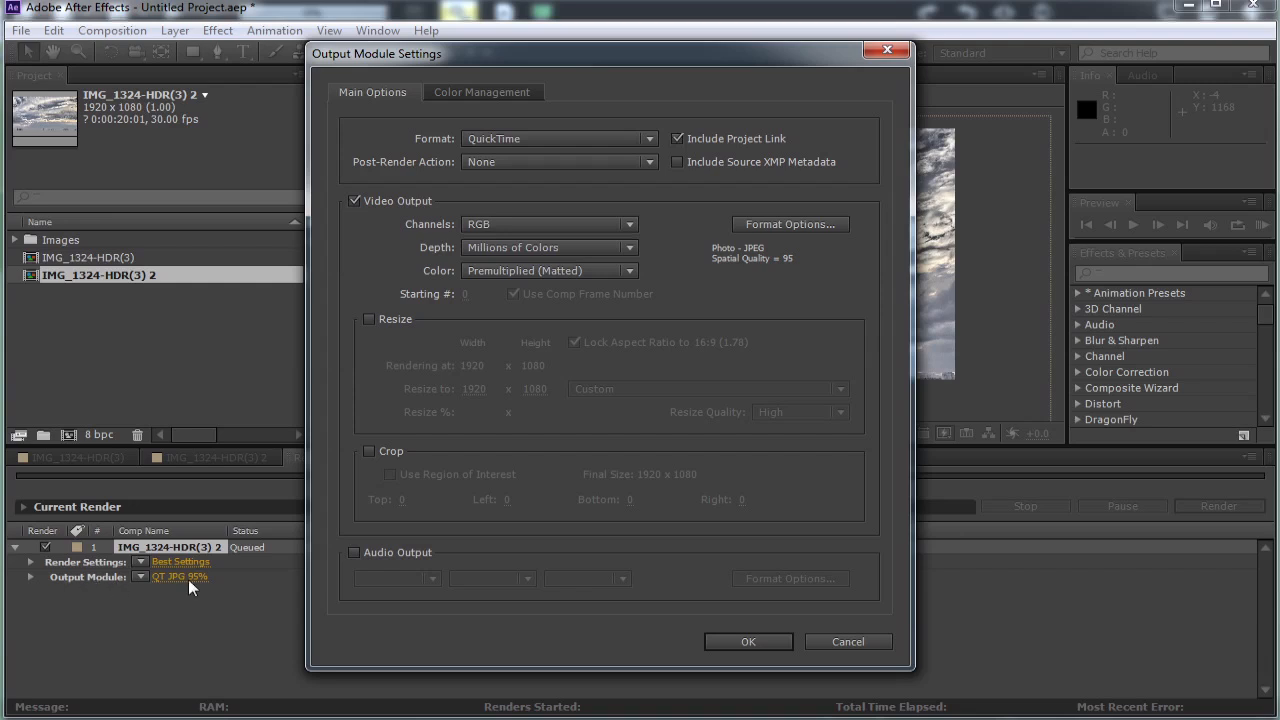
click(886, 51)
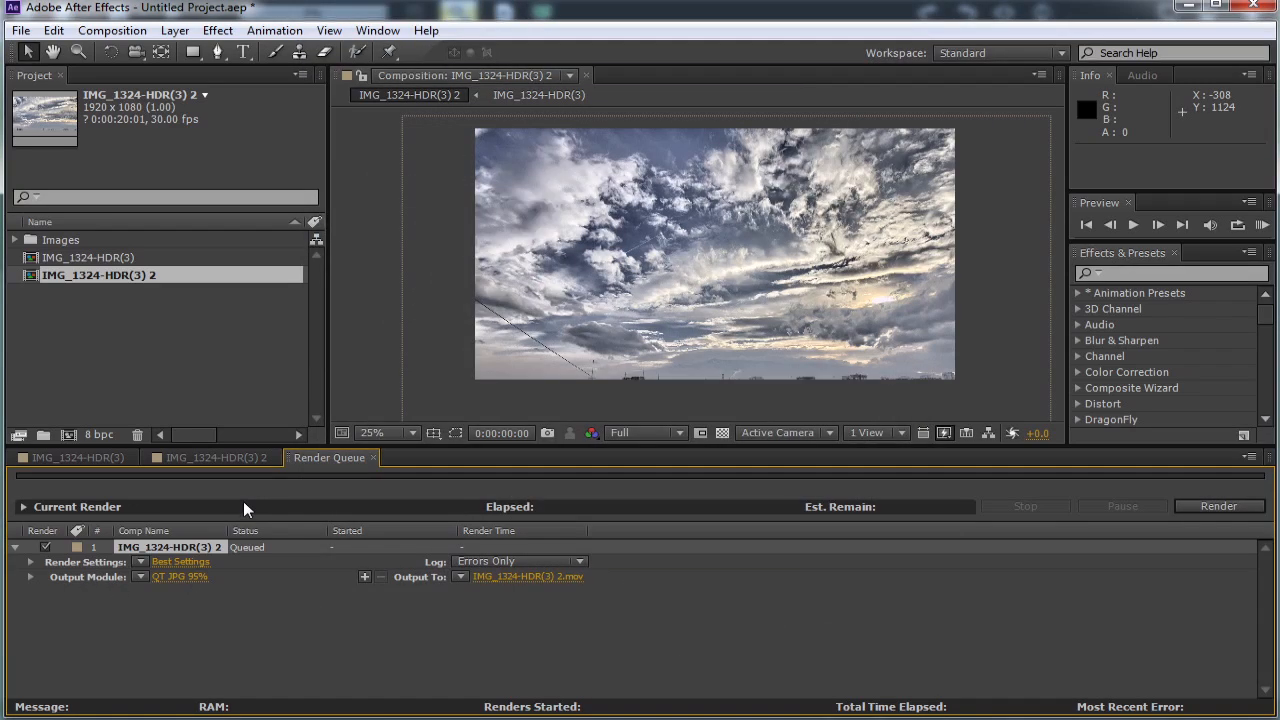
Choose QuickTime as the output format in the render item's output module settings
click(177, 580)
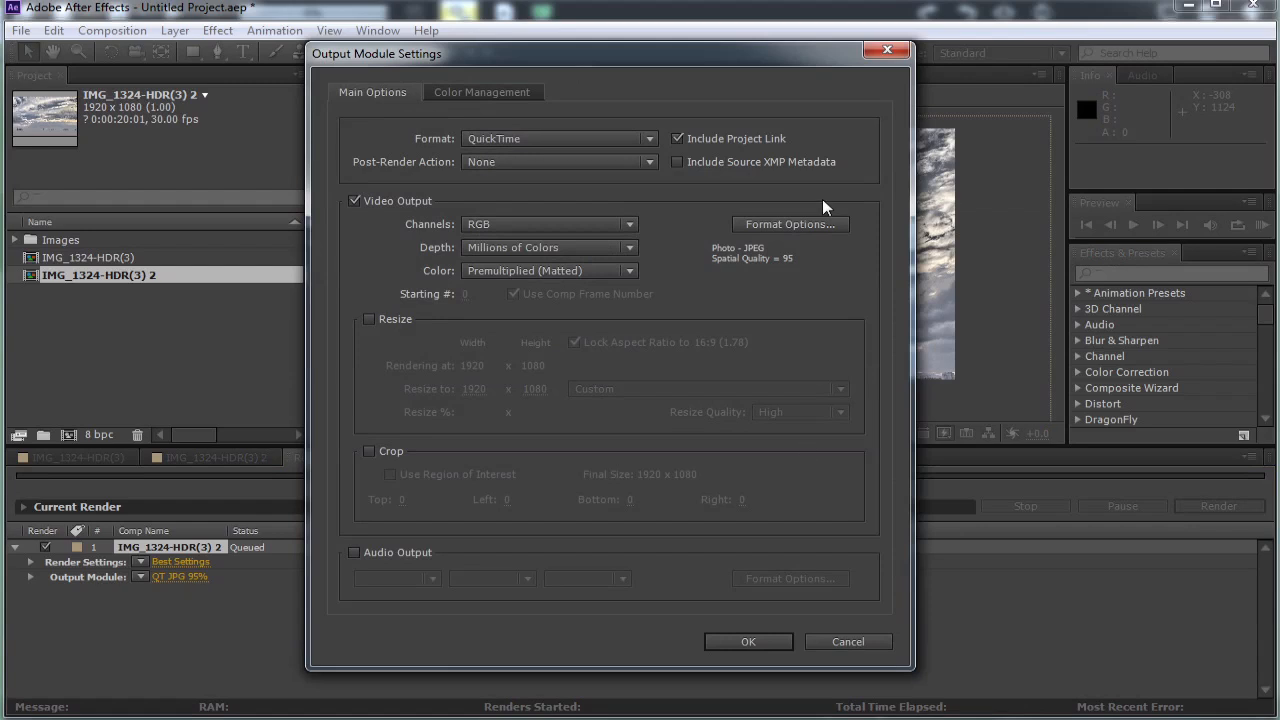
drag(795, 57, 783, 65)
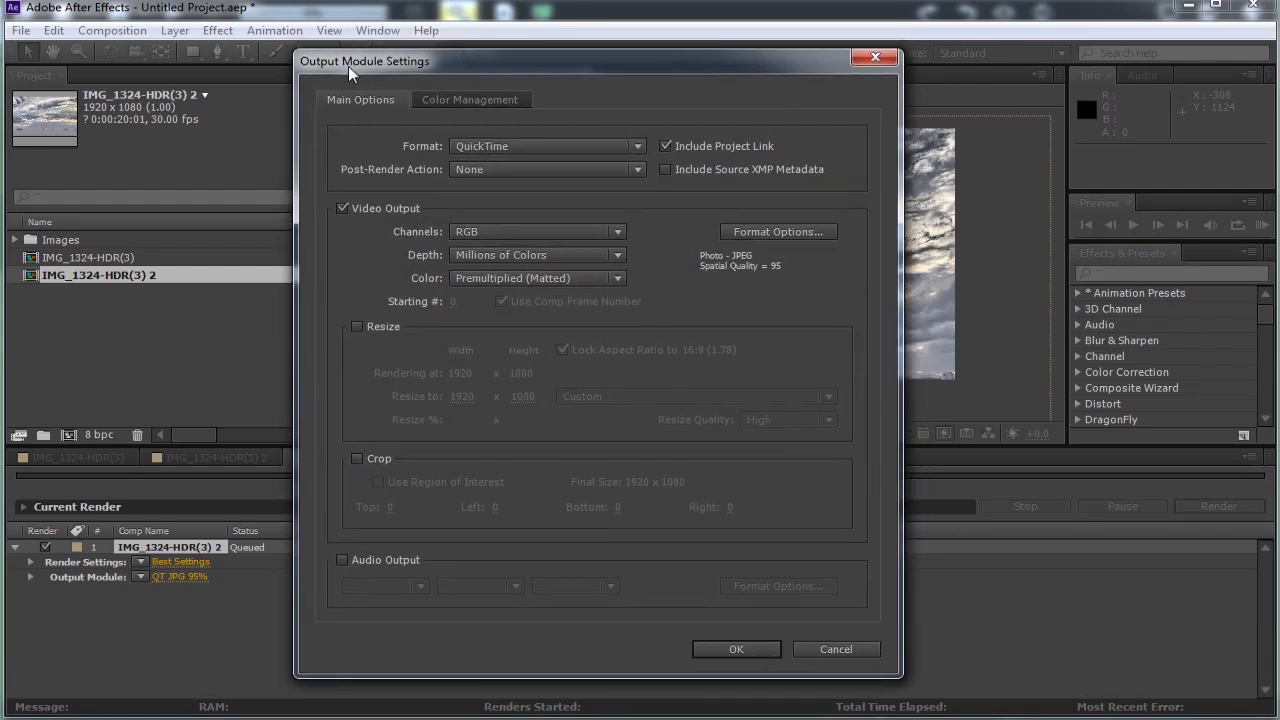
click(475, 148)
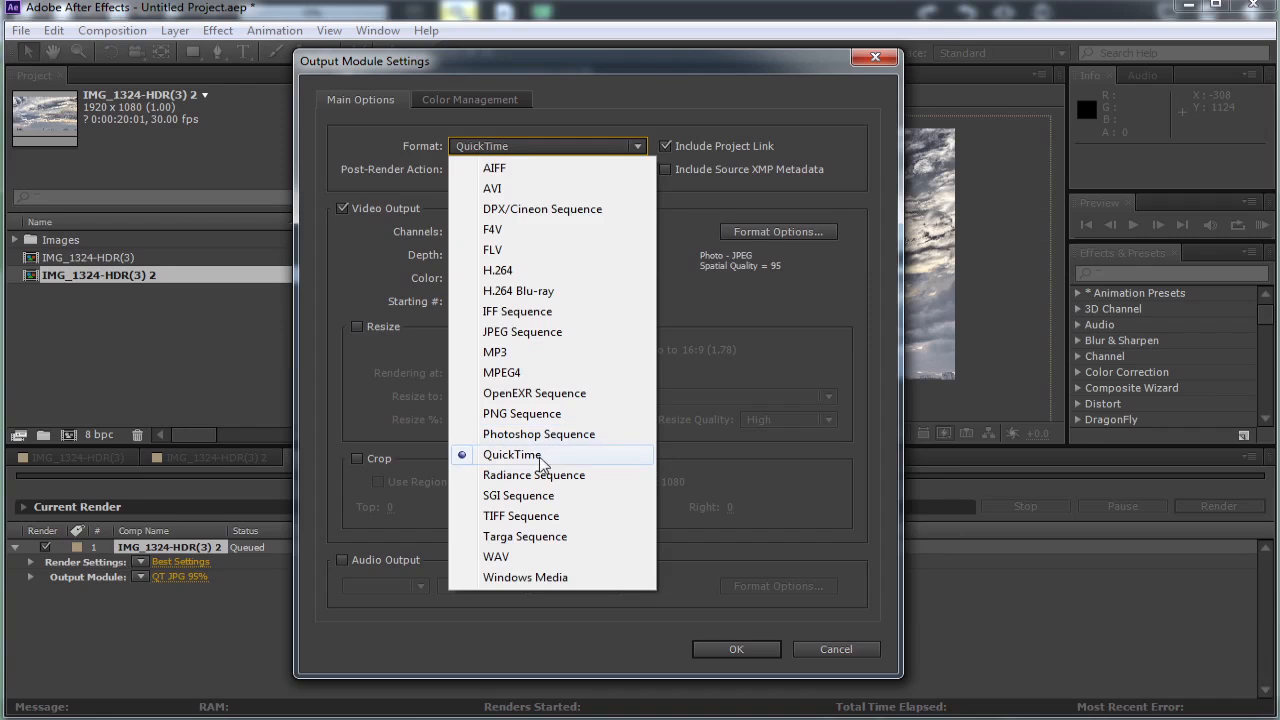
click(539, 457)
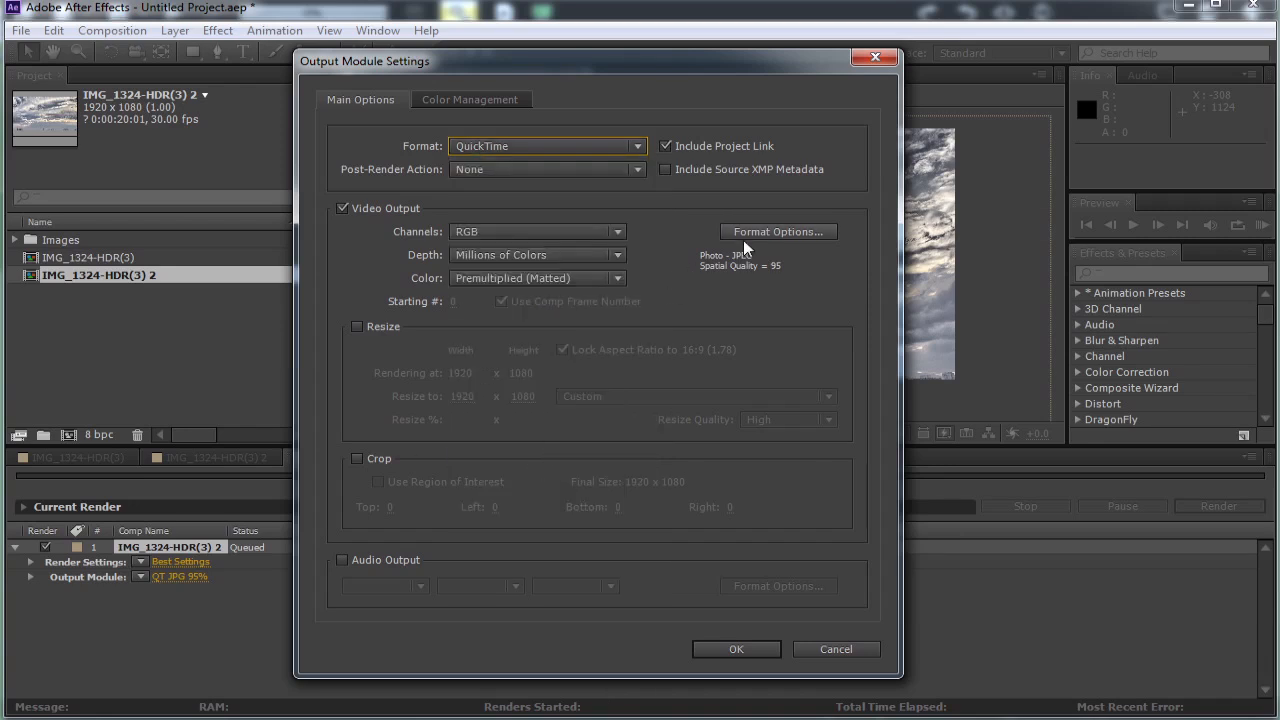
Try the Animation codec for the QuickTime output, switch it back to Photo - JPEG, and confirm the output module settings
click(804, 243)
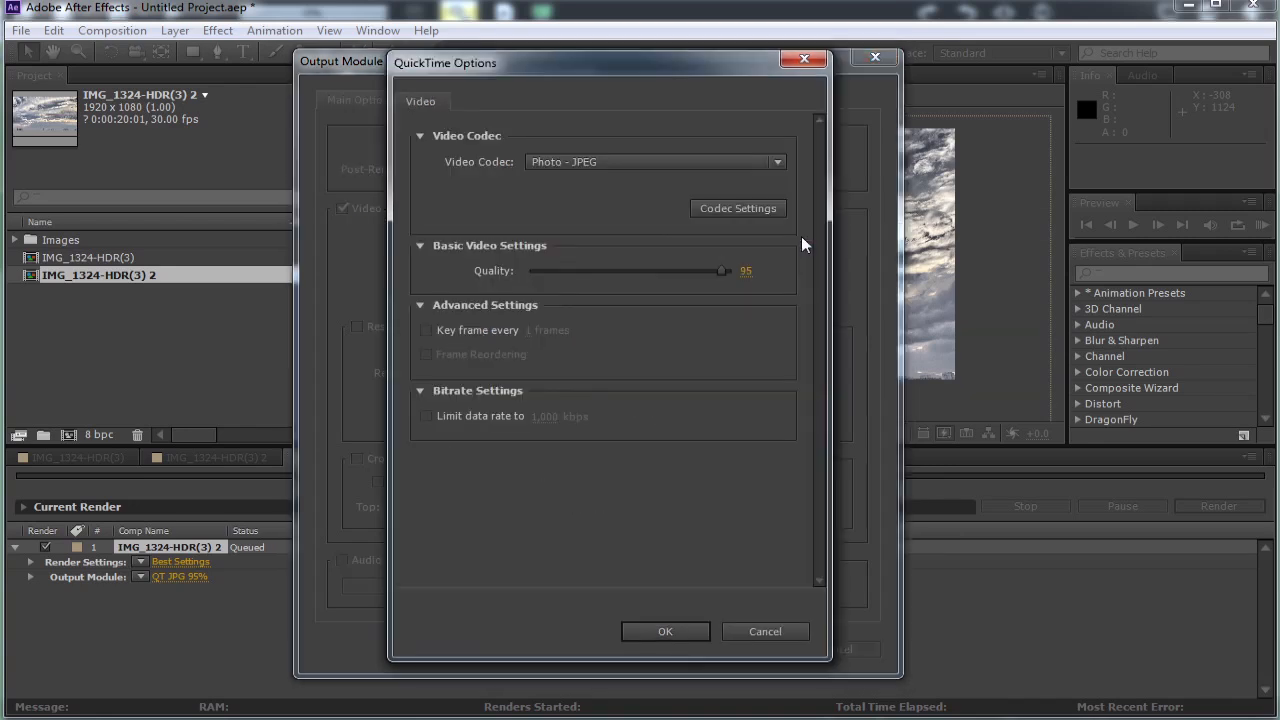
drag(727, 71, 759, 79)
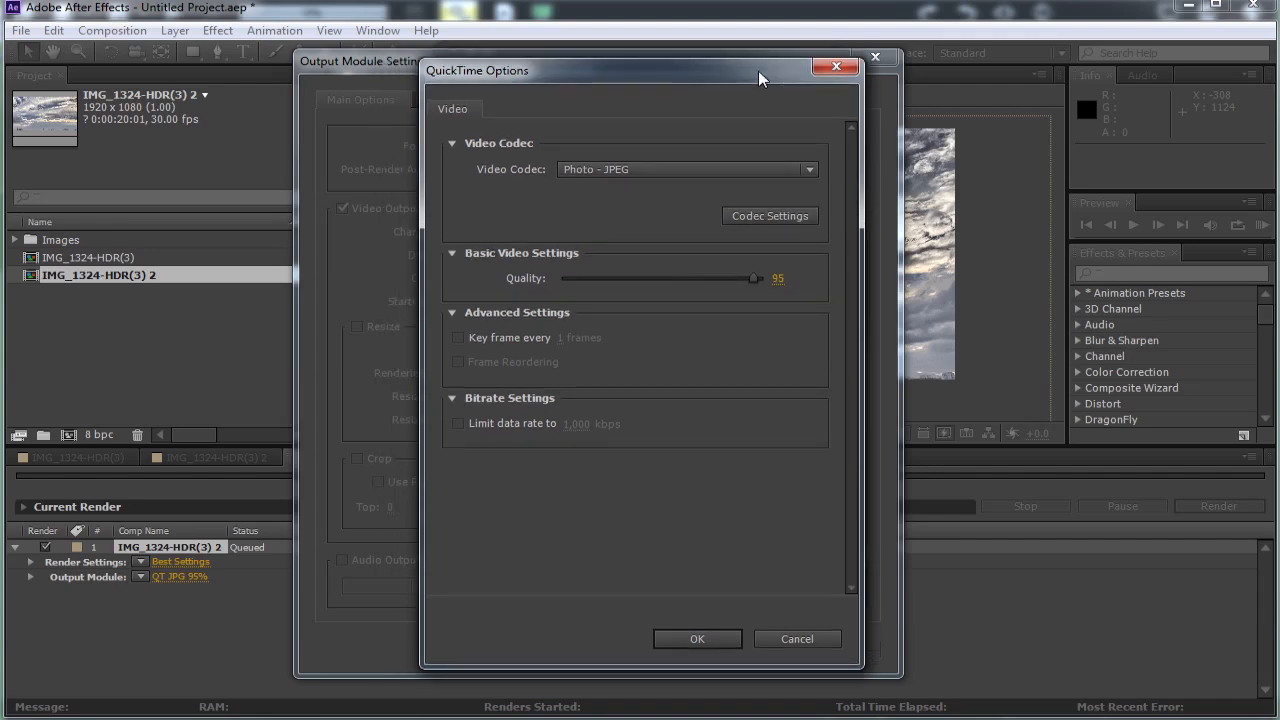
click(637, 169)
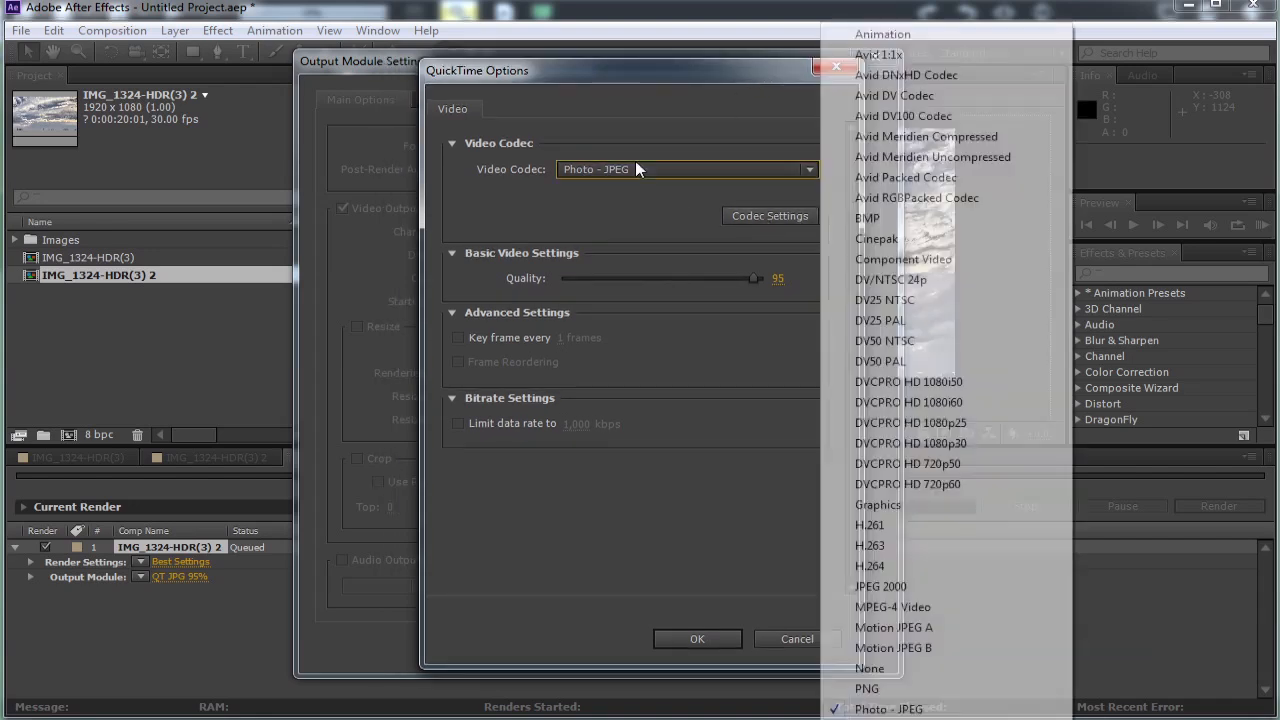
click(905, 38)
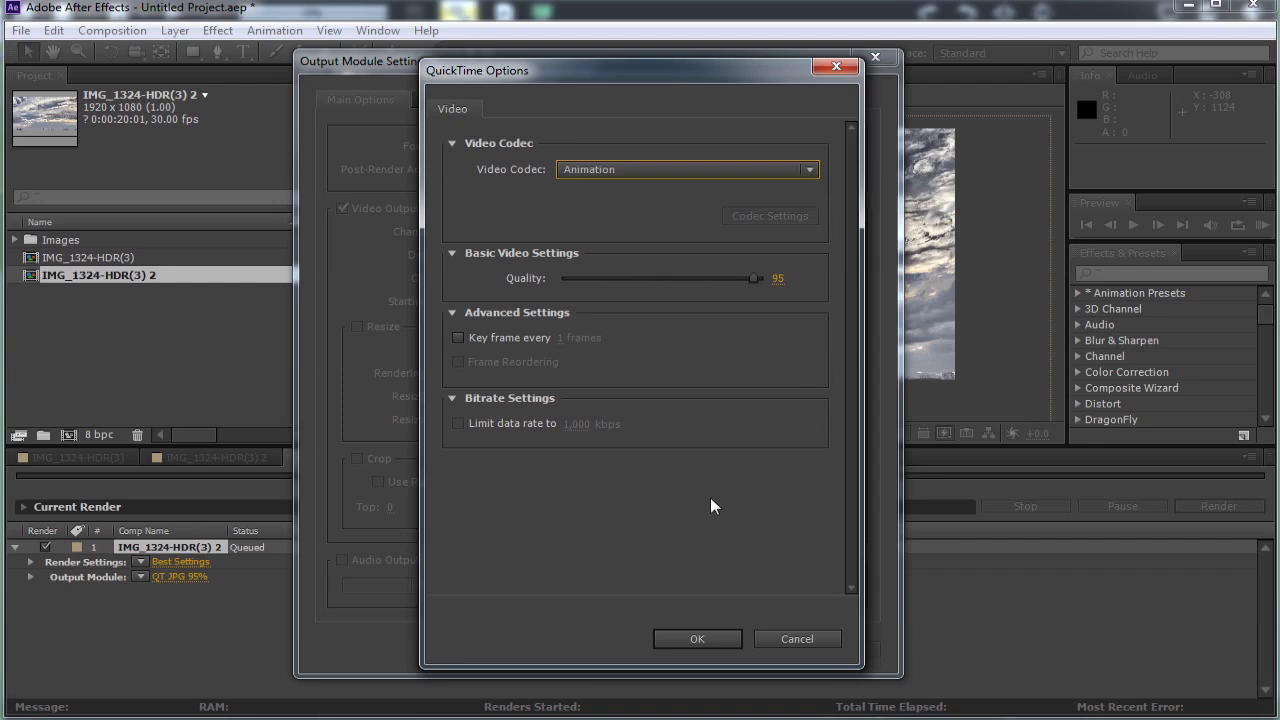
click(810, 171)
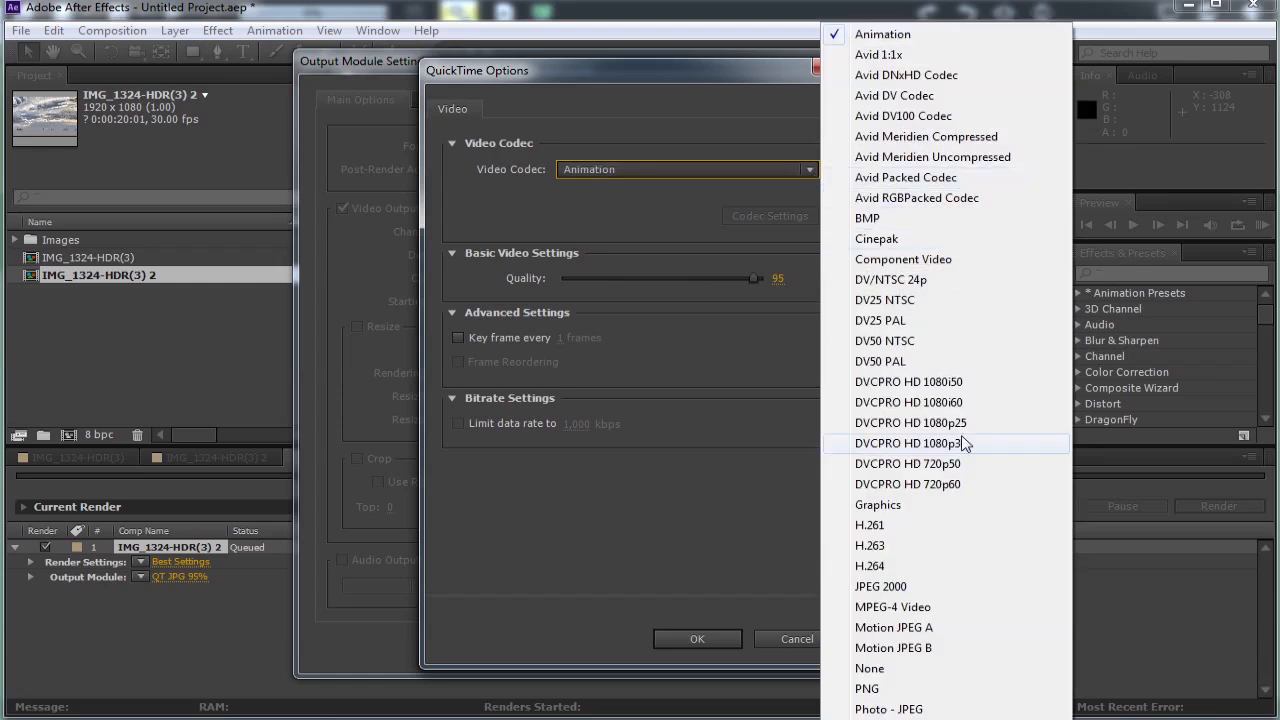
click(888, 709)
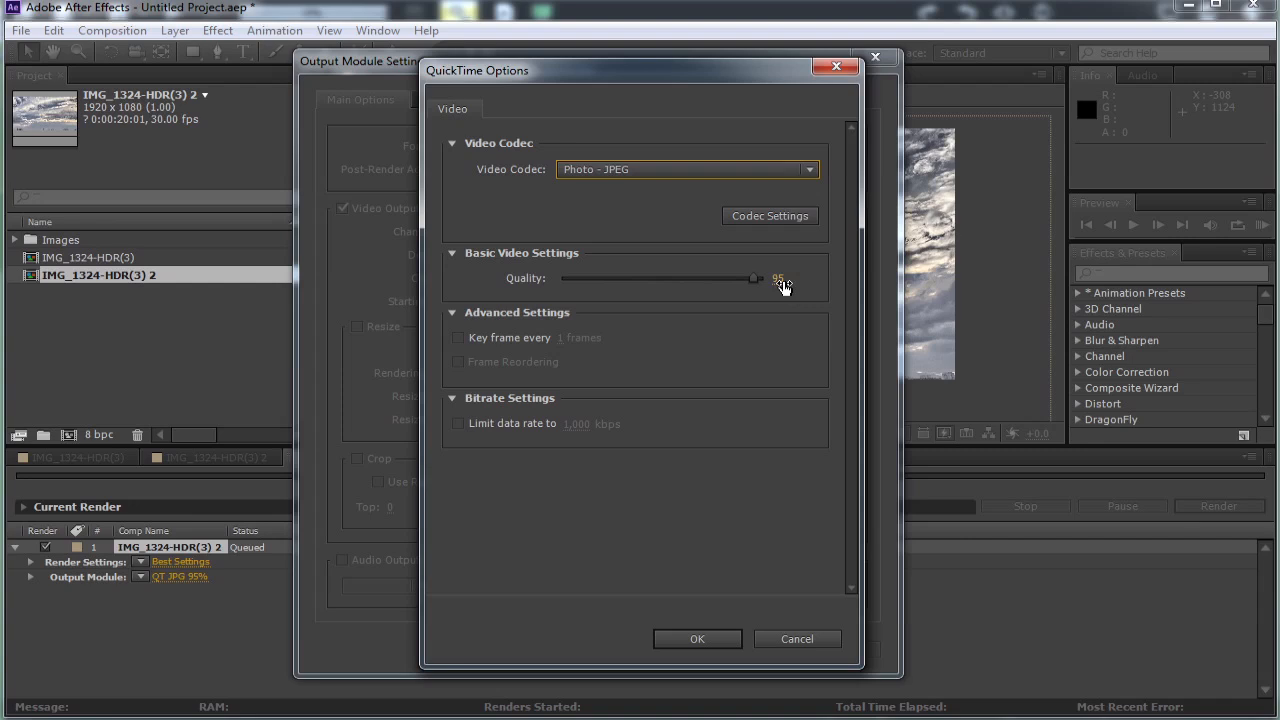
click(710, 640)
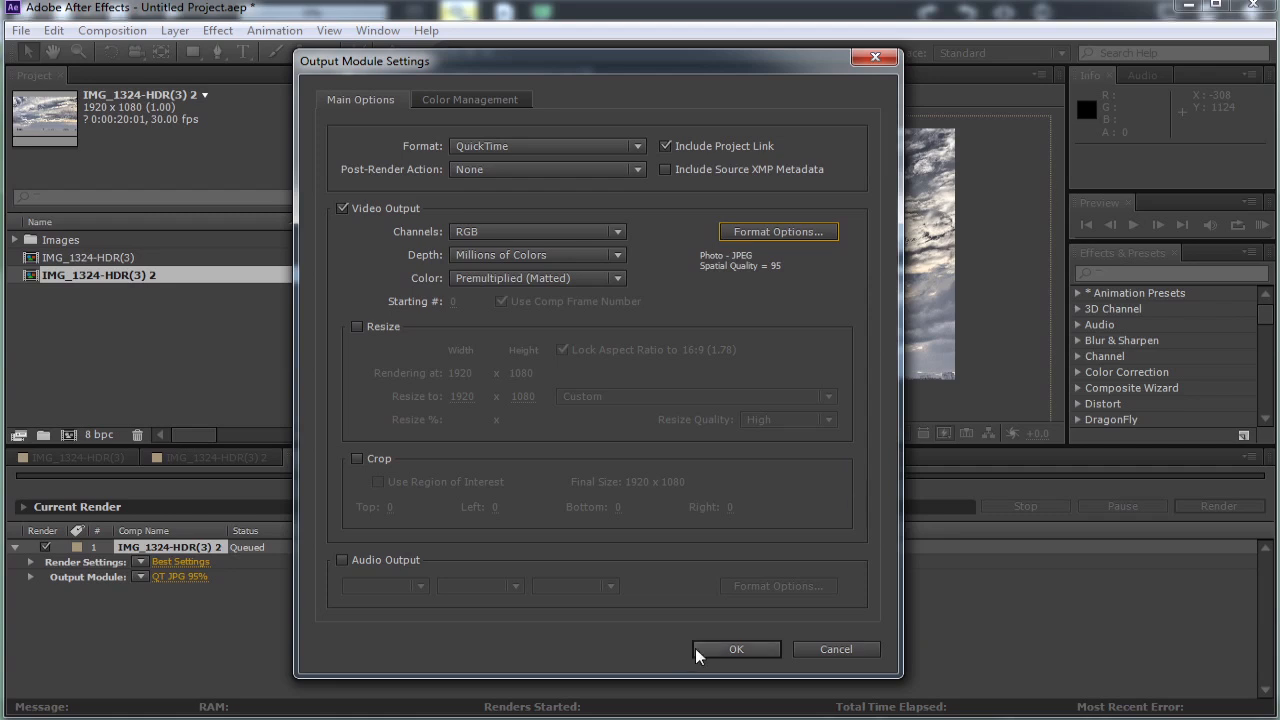
click(736, 649)
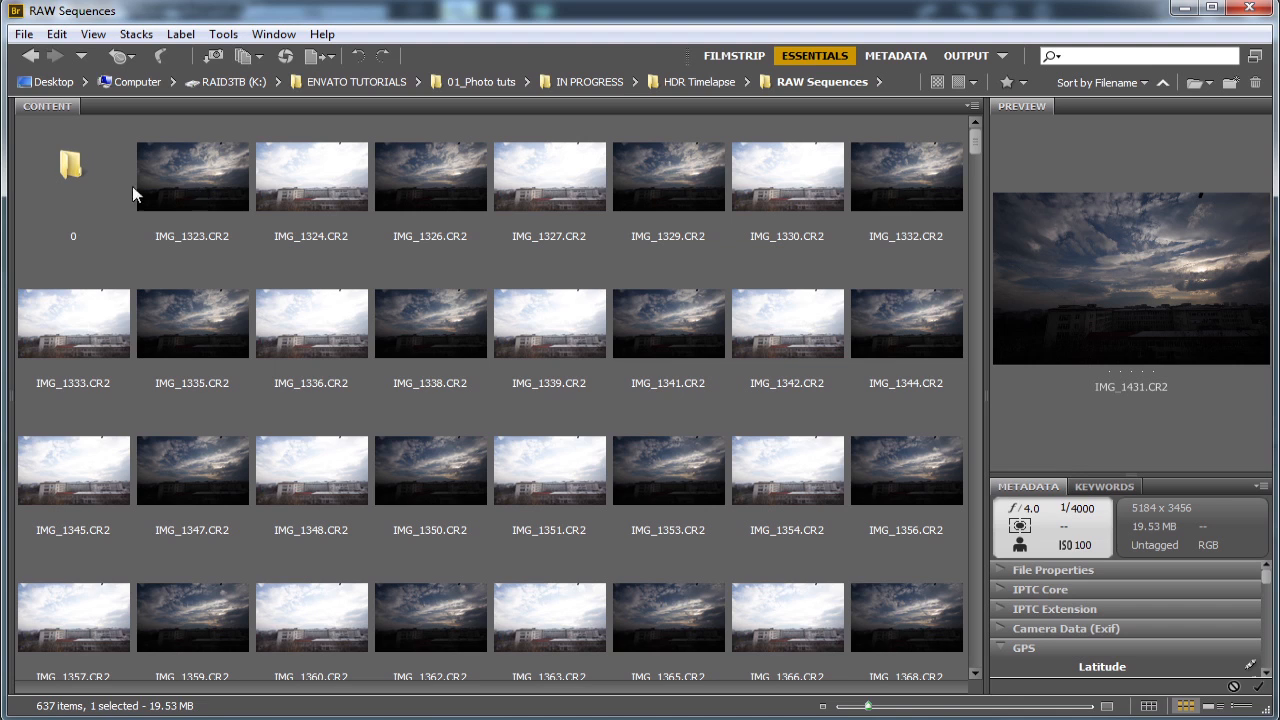
Switch to Bridge and preview folder 0 and the exposures IMG_1323.CR2 and IMG_1324.CR2 in RAW Sequences
click(78, 176)
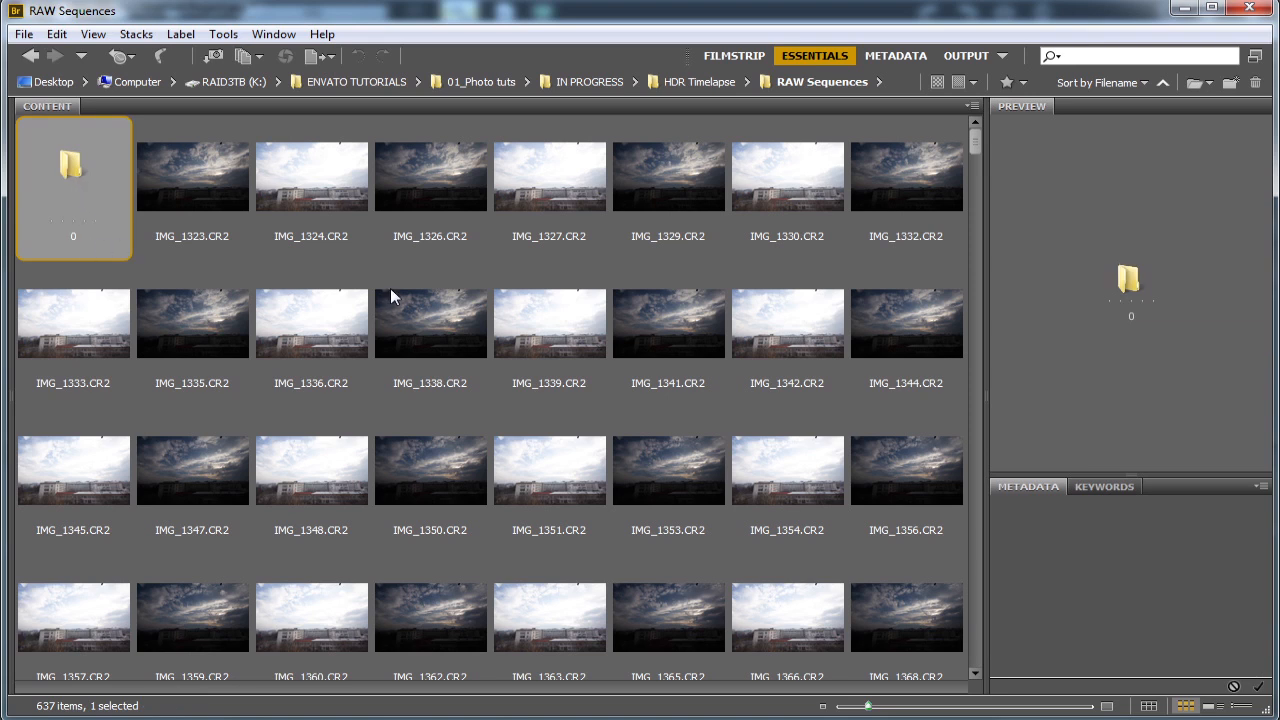
click(207, 176)
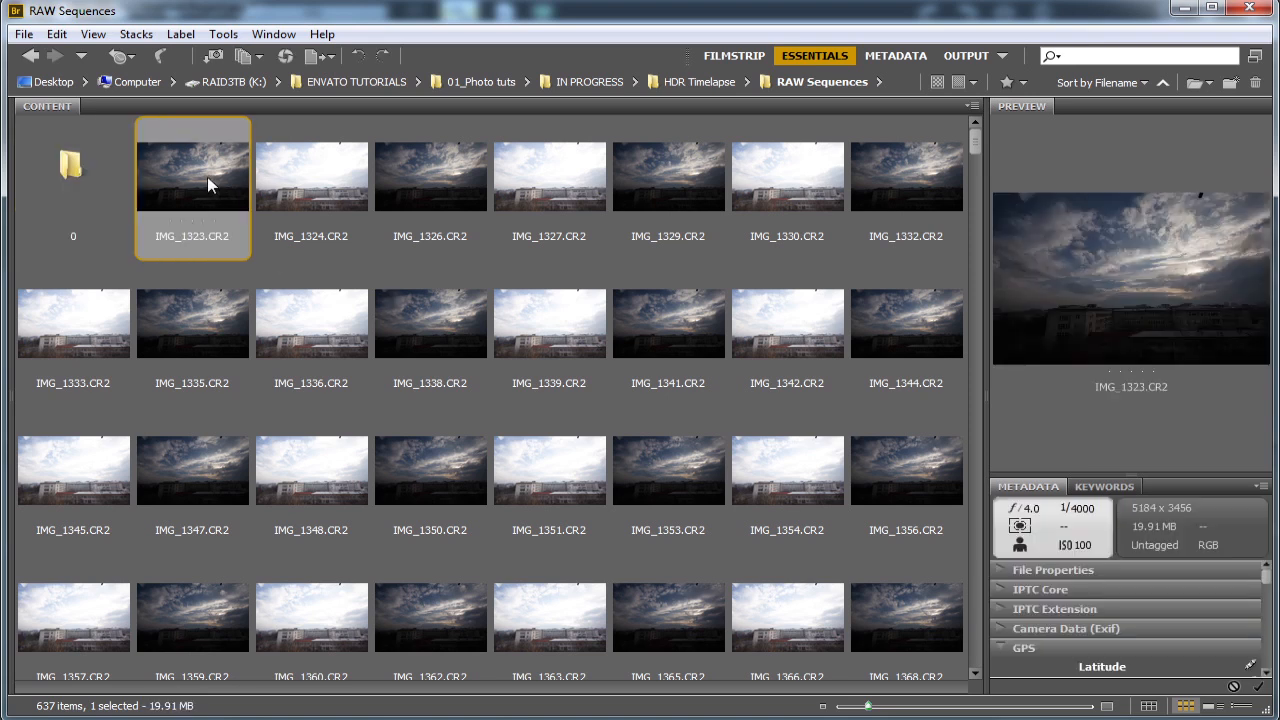
click(320, 180)
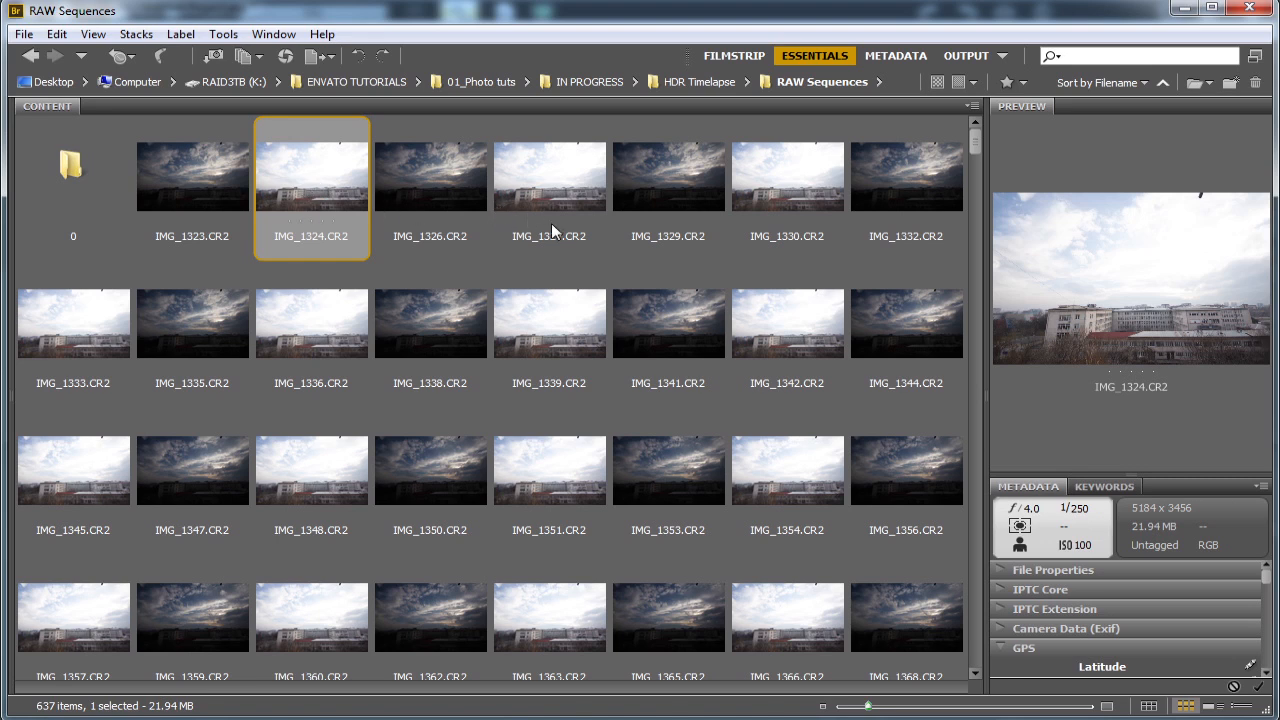
Create a new folder named +2 inside the RAW Sequences folder
click(1230, 84)
text(+)
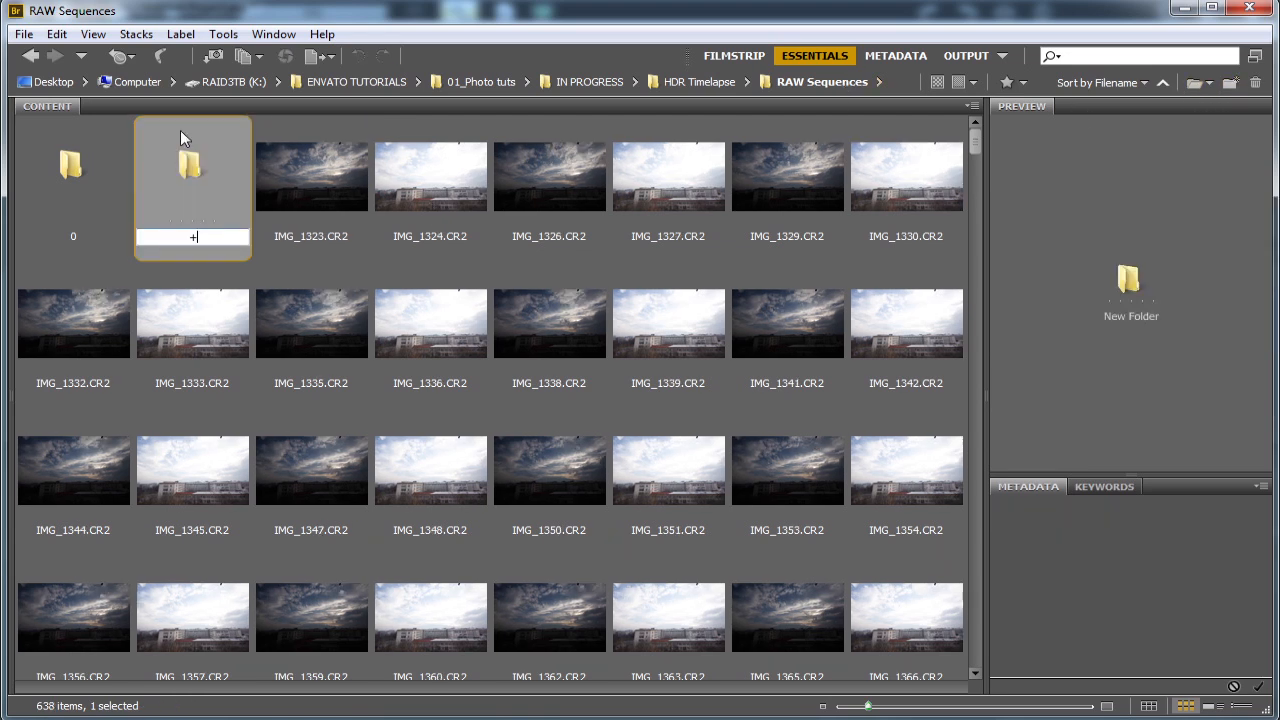
text(2)
key(Return)
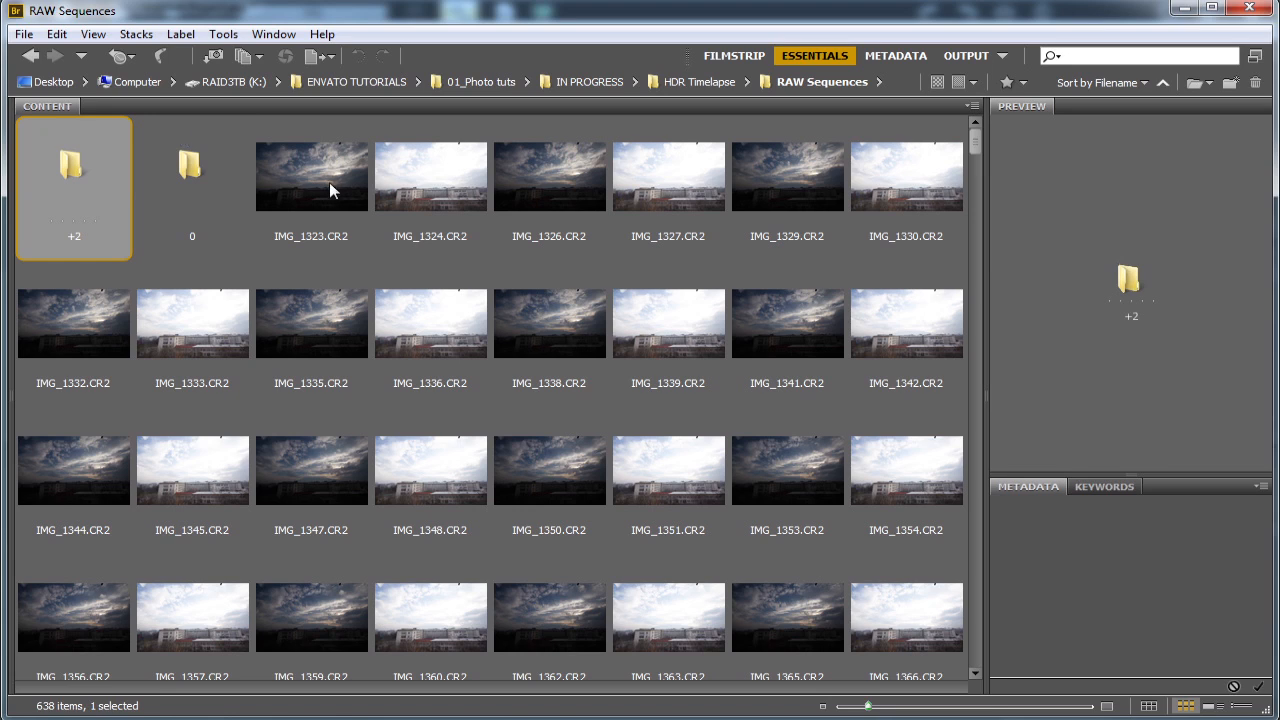
Move the eleven bright overexposed shots from IMG_1324.CR2 through IMG_1354.CR2 into the +2 folder
click(424, 183)
ctrl+click(691, 194)
ctrl+click(900, 186)
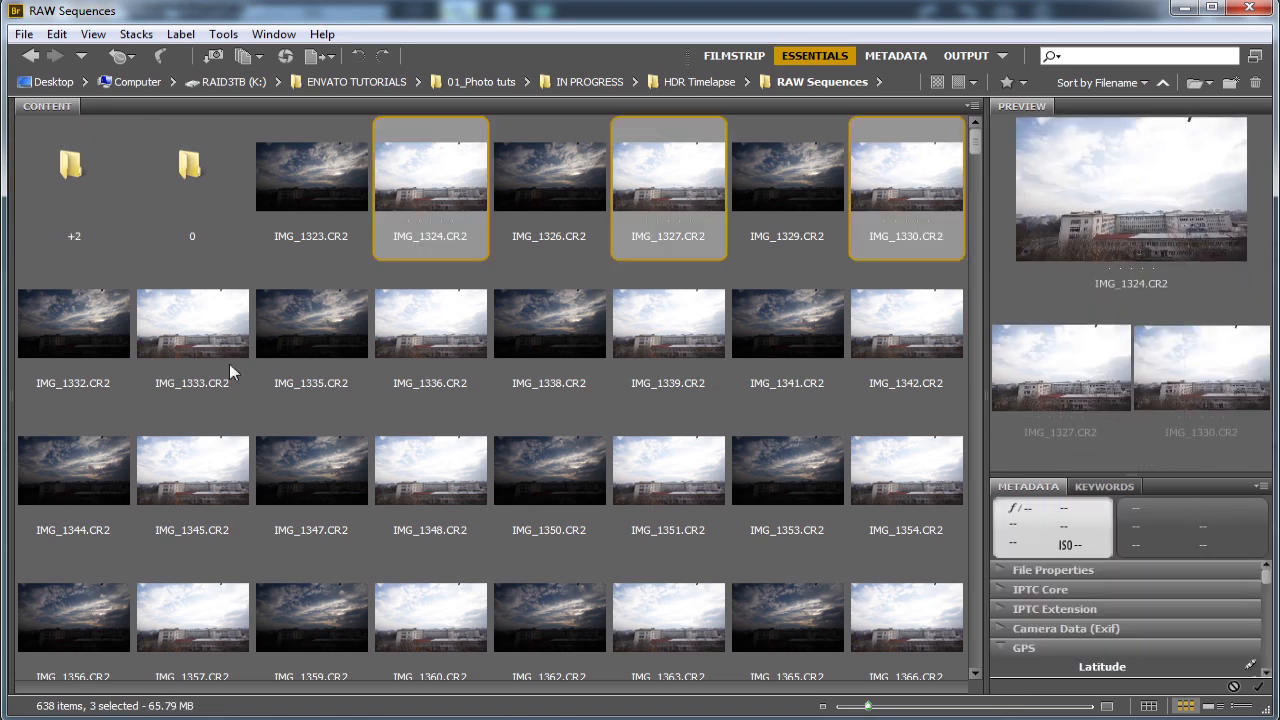
ctrl+click(197, 321)
ctrl+click(209, 464)
ctrl+click(414, 480)
ctrl+click(440, 340)
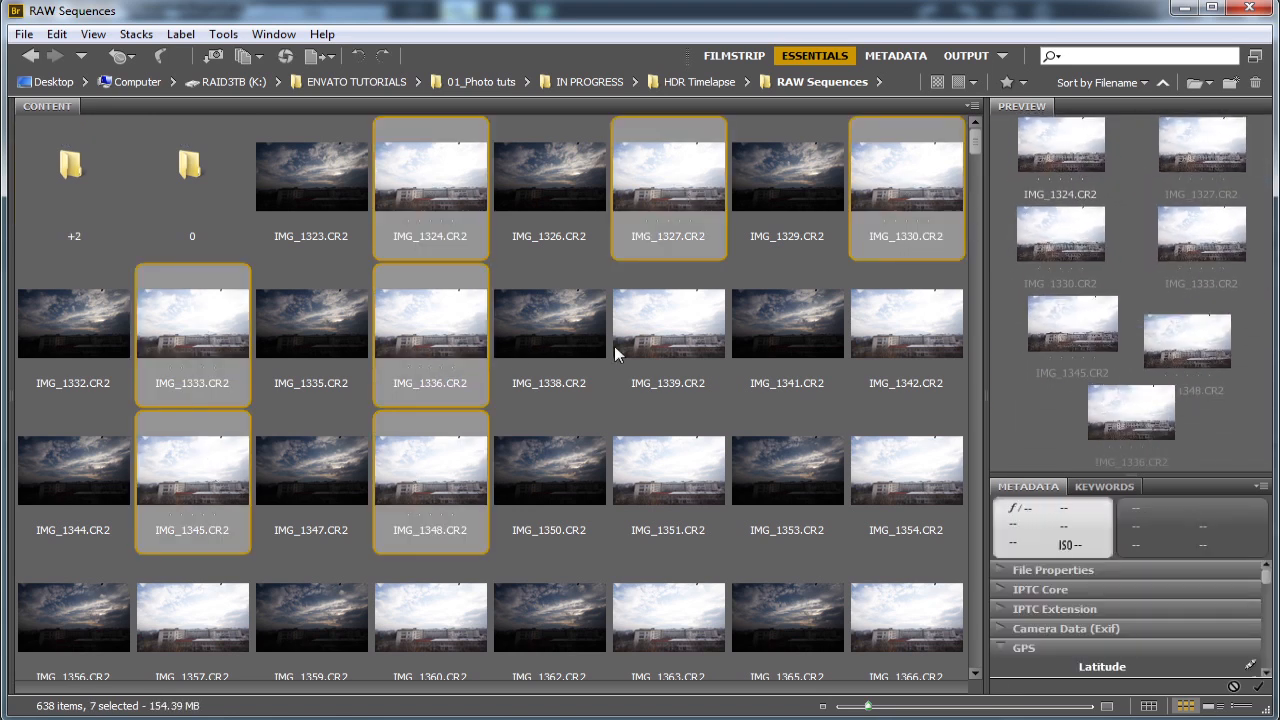
ctrl+click(650, 380)
ctrl+click(657, 422)
ctrl+click(915, 455)
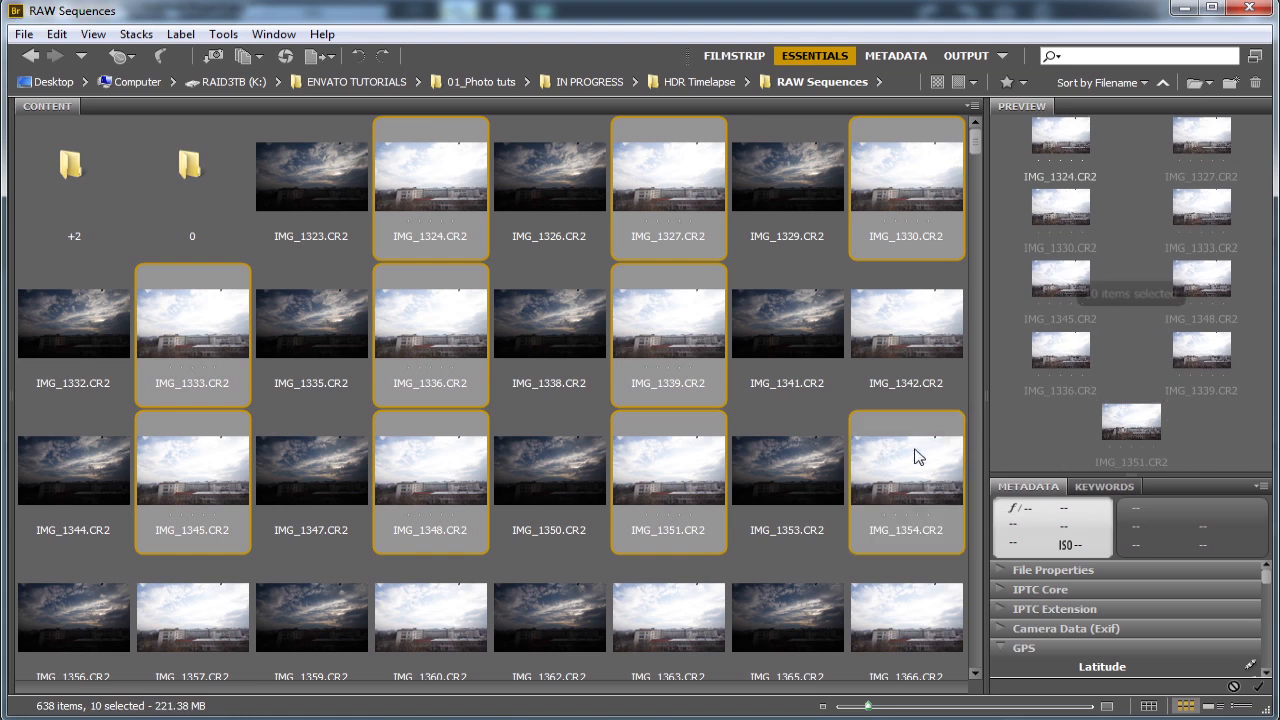
ctrl+click(885, 308)
drag(410, 230, 72, 178)
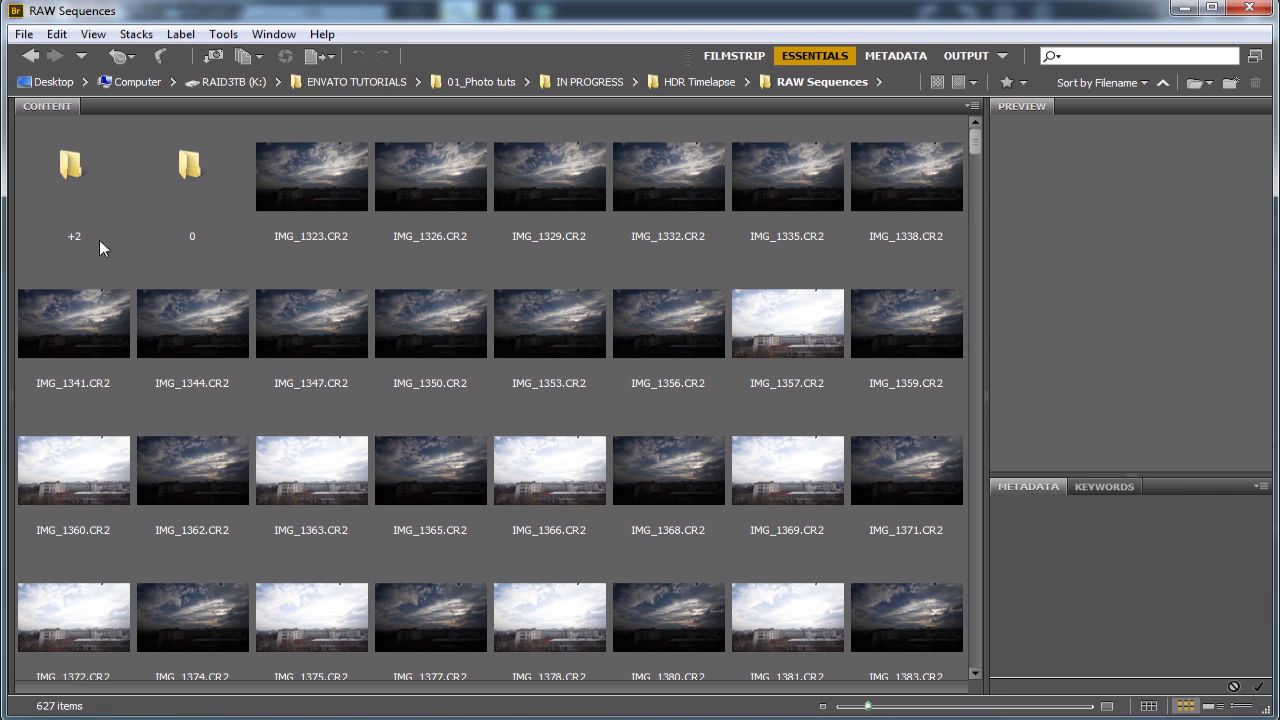
Look through the normal exposures in folder 0, preview IMG_1325.CR2, and return to RAW Sequences
double_click(190, 168)
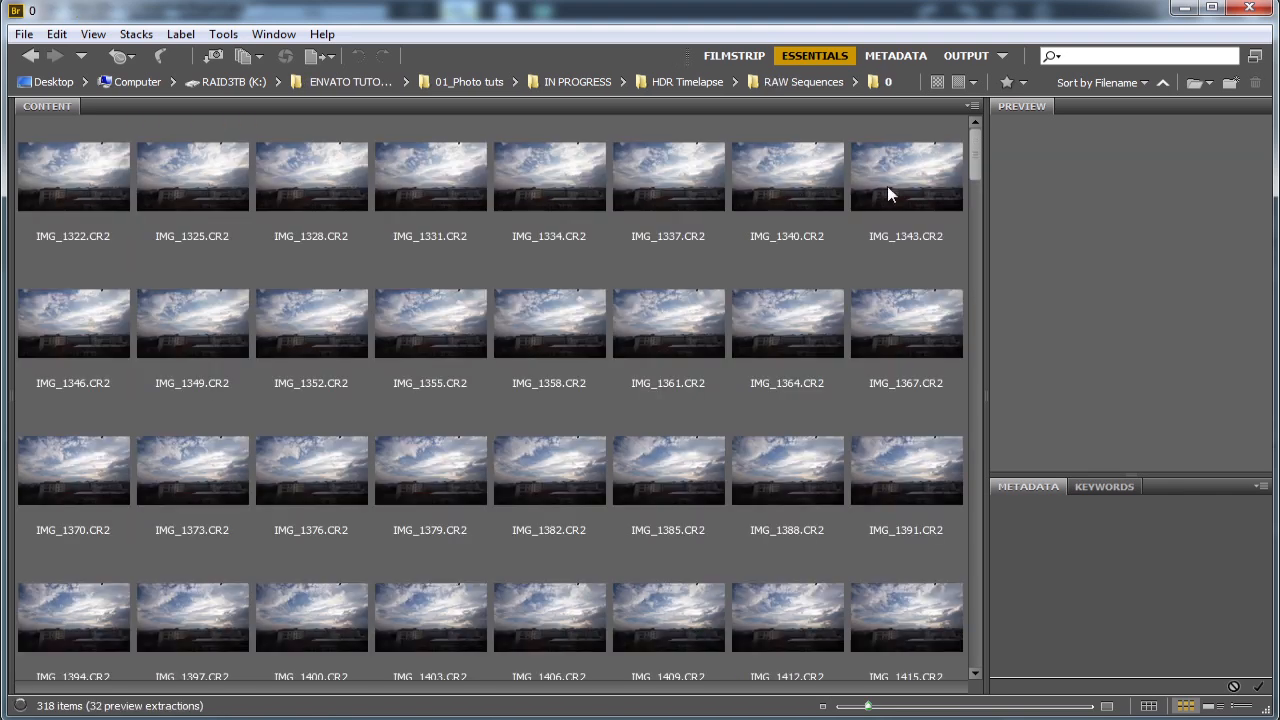
click(188, 152)
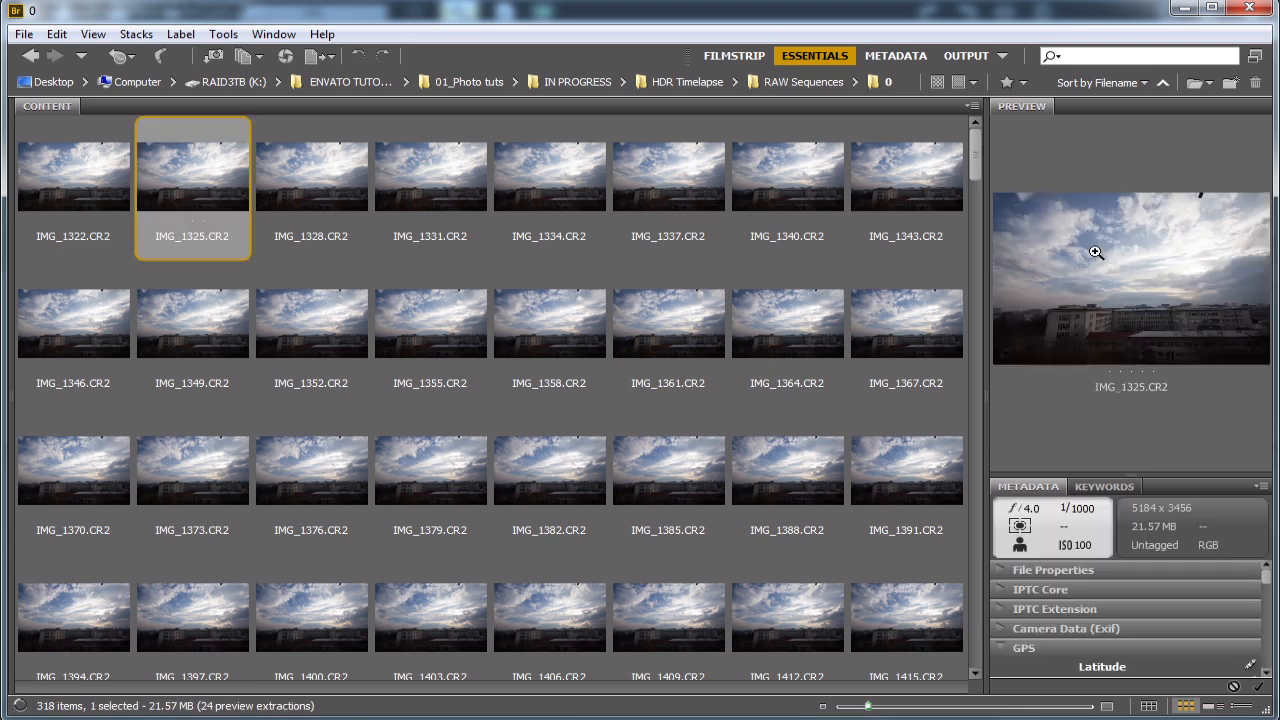
click(31, 56)
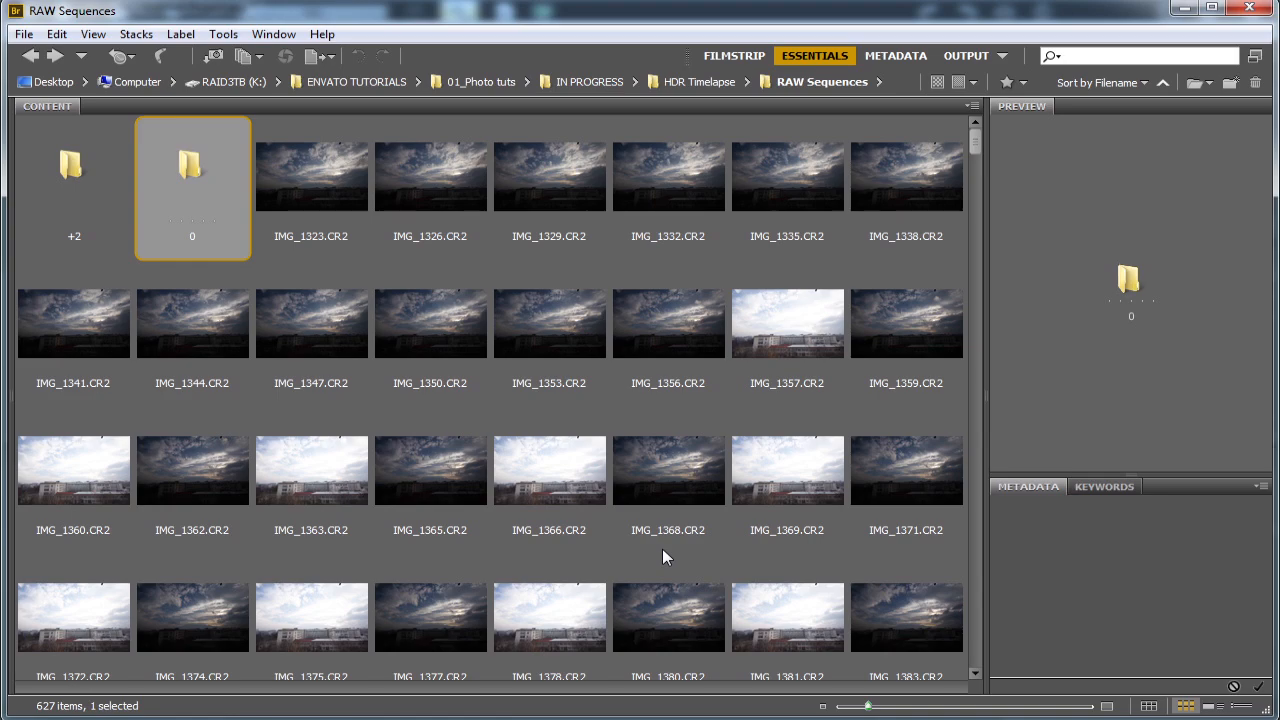
Switch to LRTimelapse, load subfolder 0 of RAW Sequences, and initialize the sequence
key(alt+Tab)
click(220, 647)
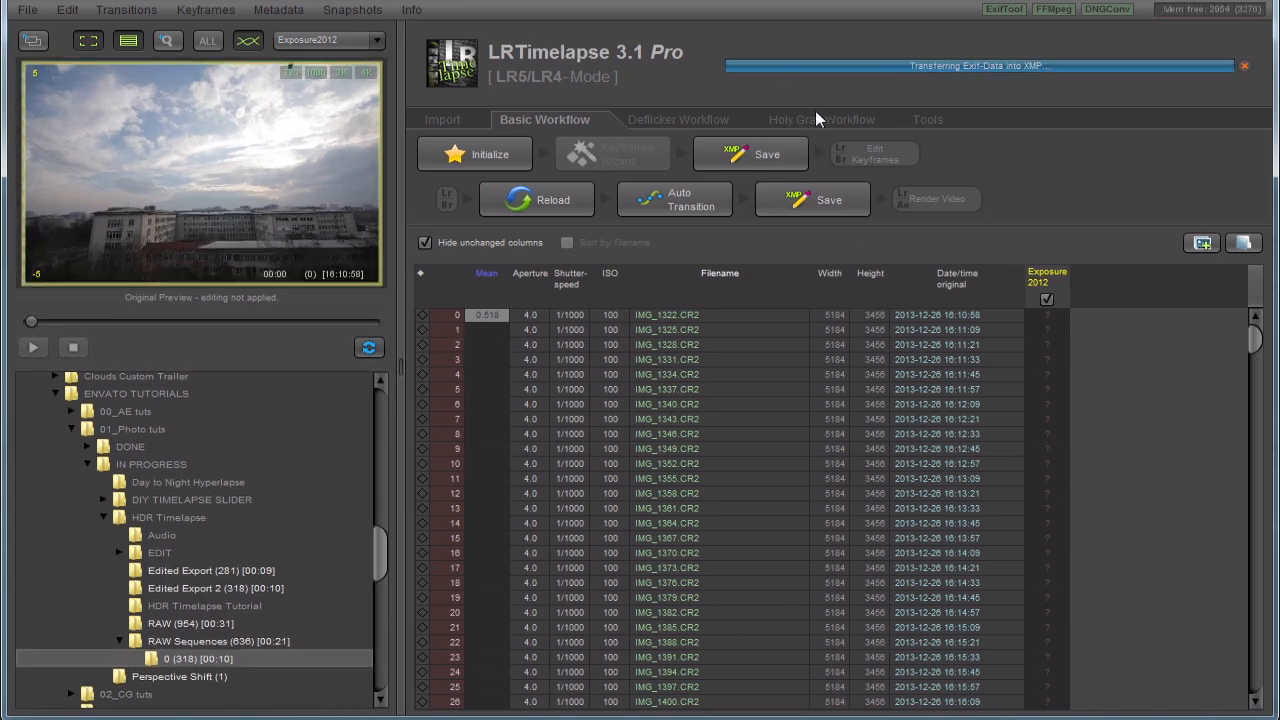
drag(31, 321, 69, 323)
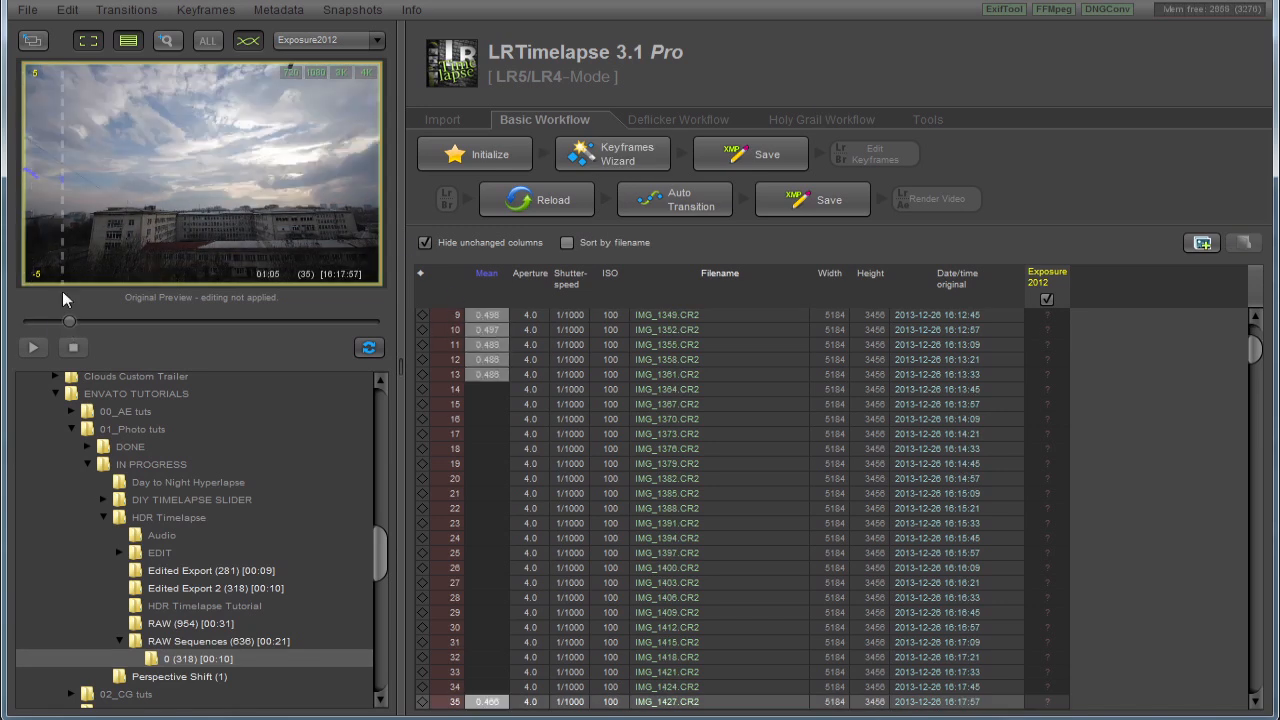
drag(69, 321, 31, 322)
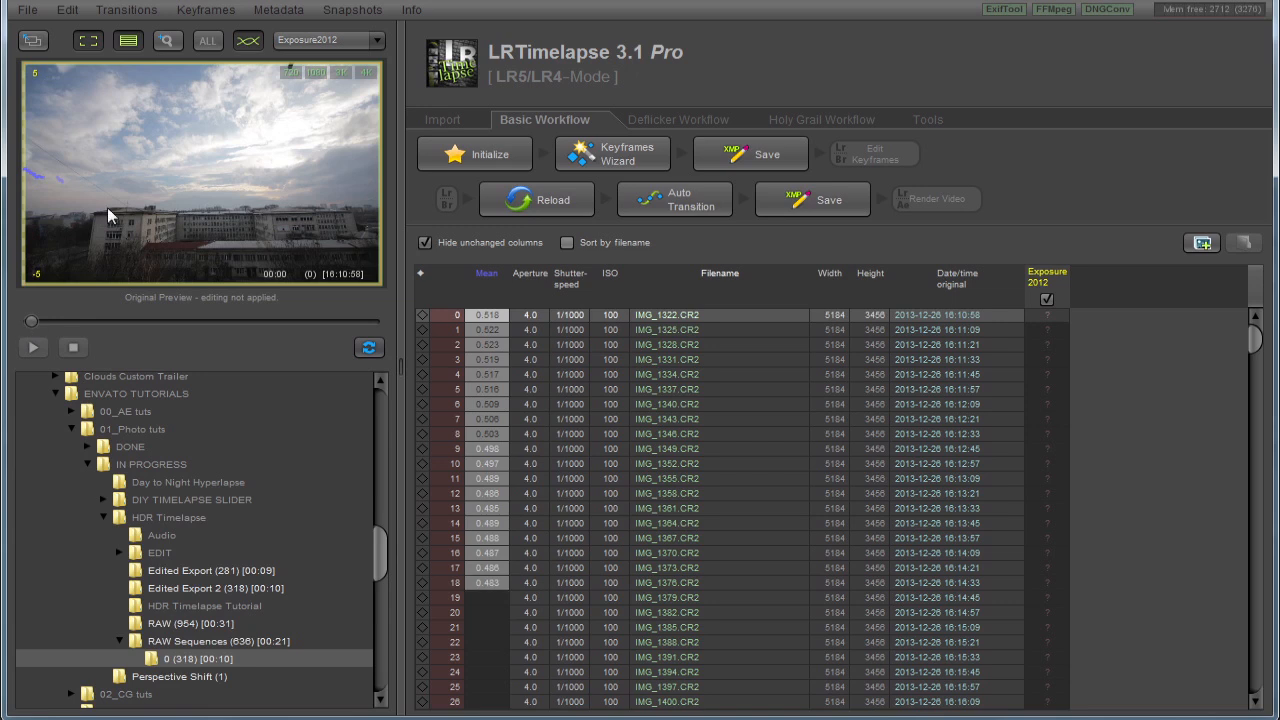
click(457, 162)
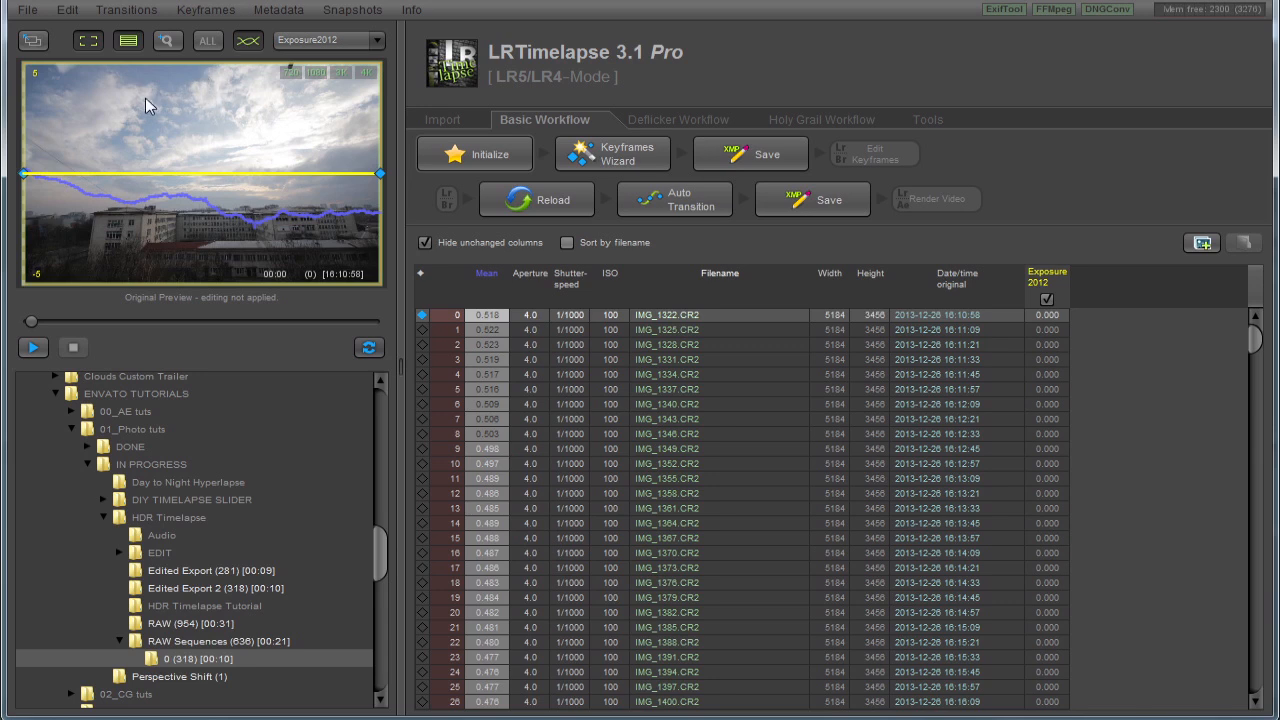
Define a deflicker reference area for the sequence covering nearly the whole sky in the preview image
click(662, 119)
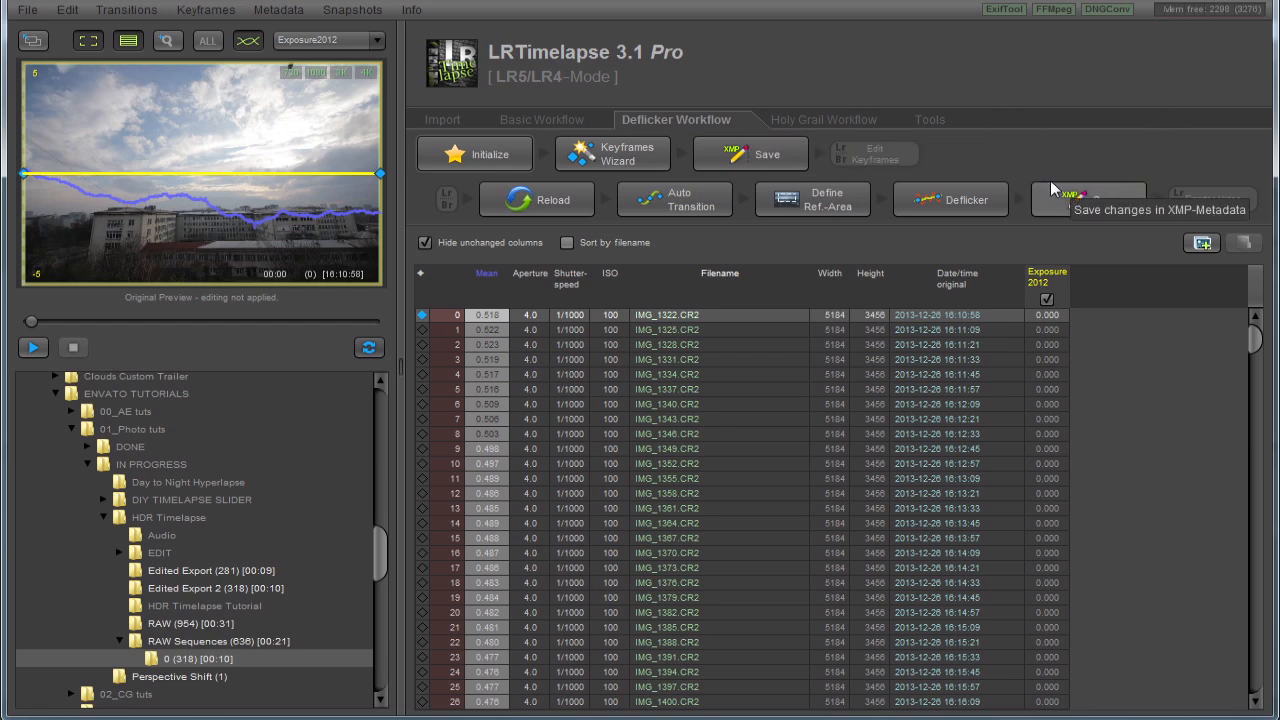
click(818, 204)
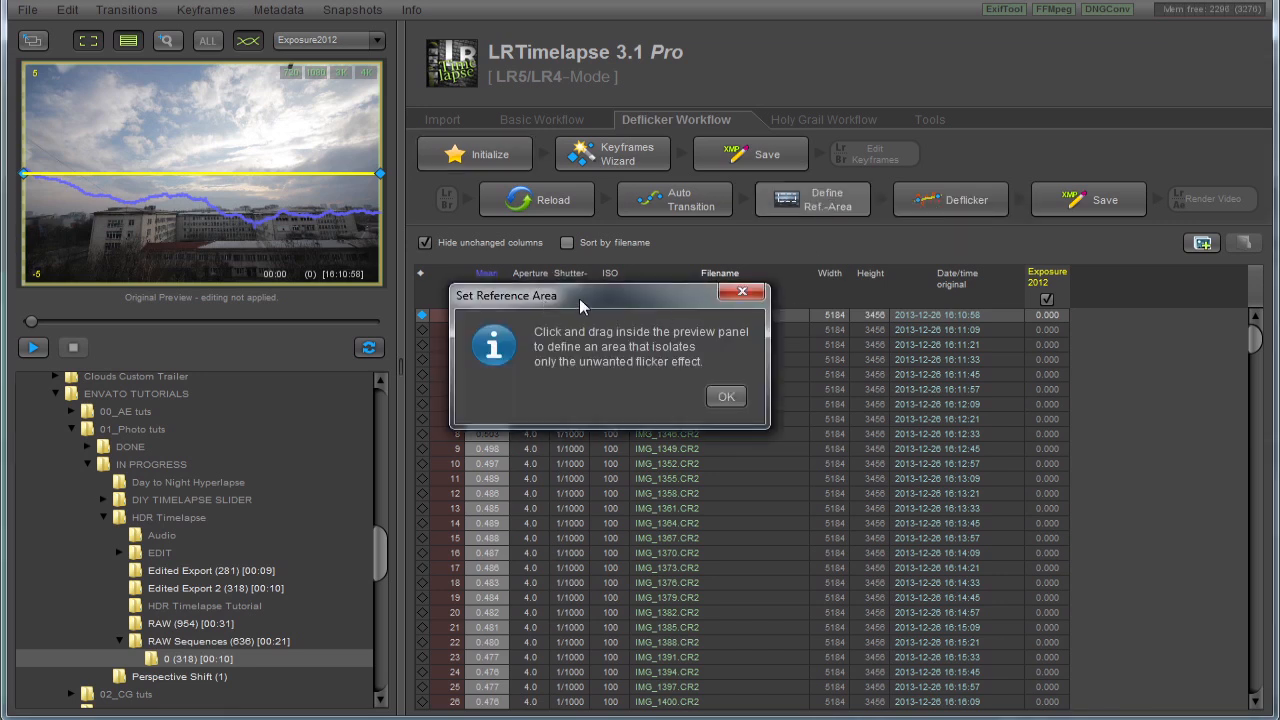
drag(579, 298, 602, 300)
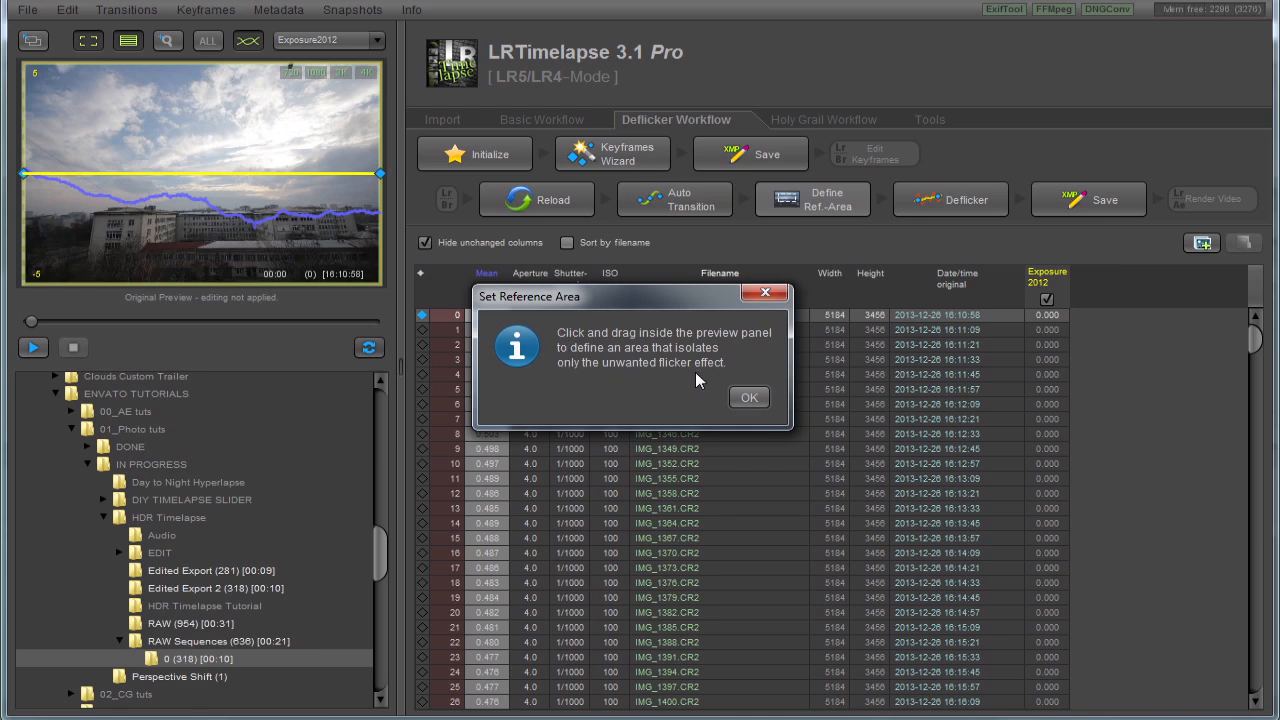
click(749, 397)
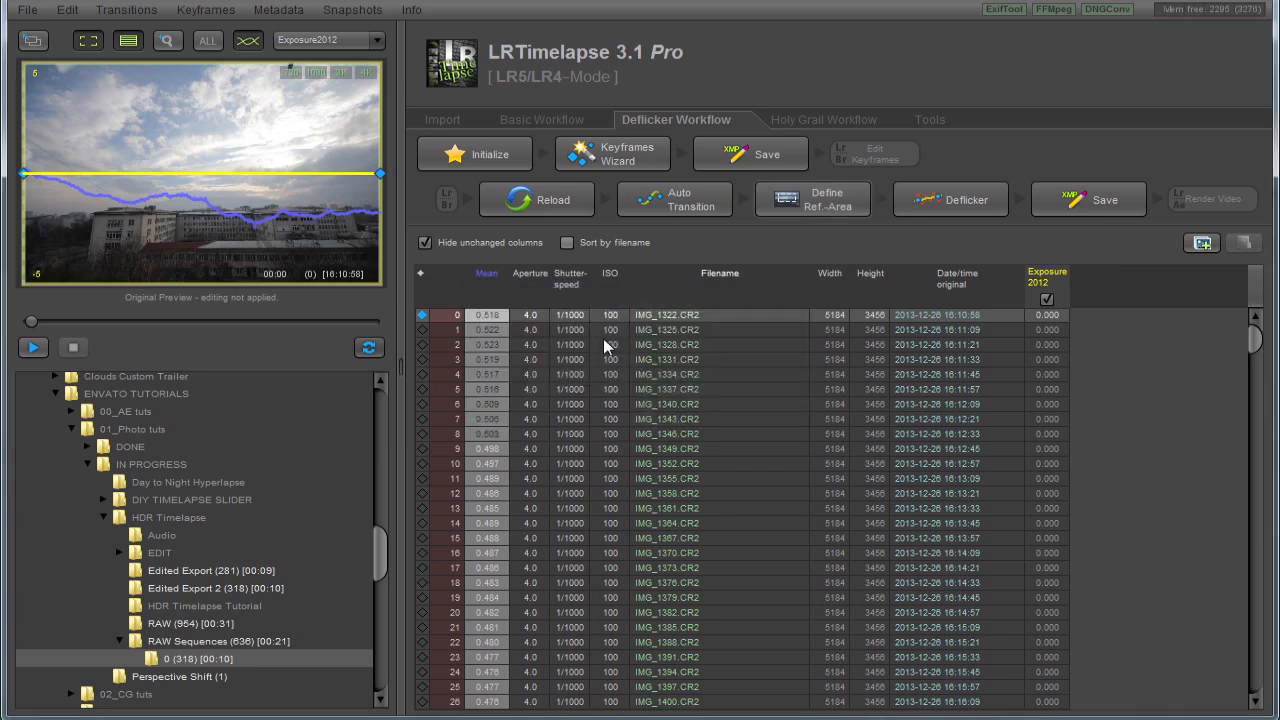
mouse_move(40, 80)
mouse_down()
mouse_move(203, 157)
mouse_move(365, 182)
mouse_up()
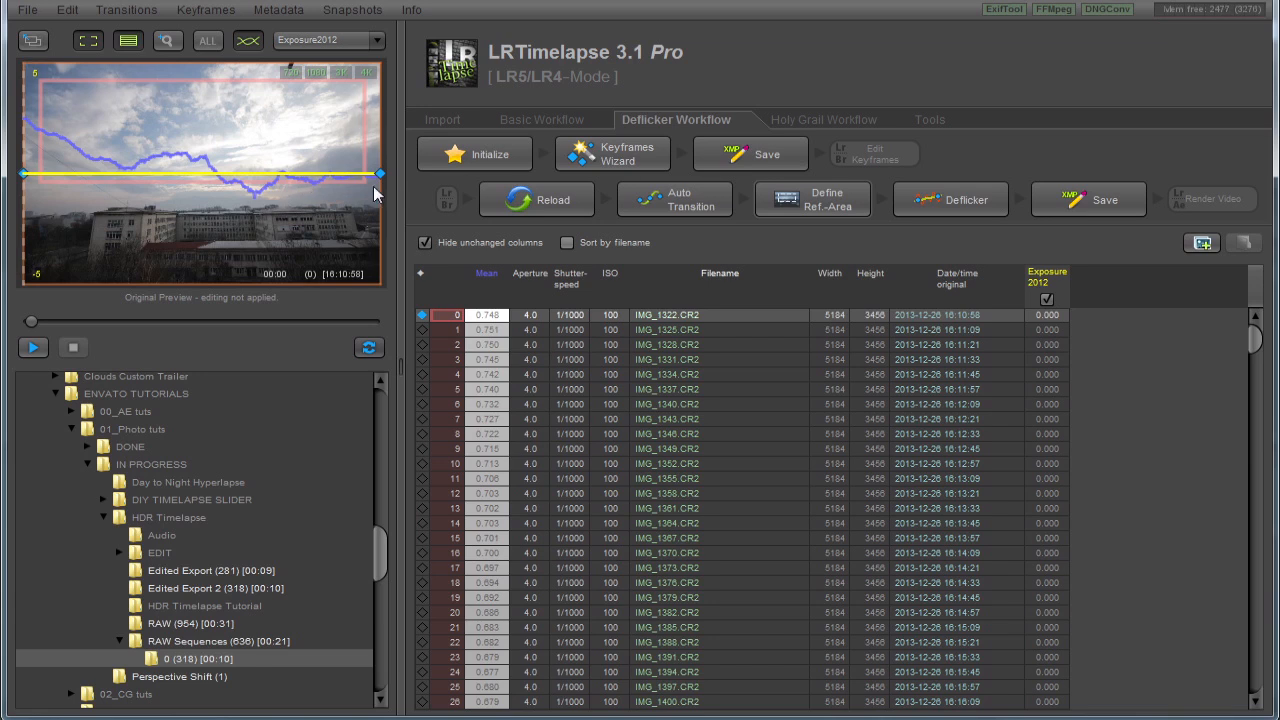
Deflicker the sequence with average smoothing slightly above 10 and save the changes to the XMP metadata
click(956, 201)
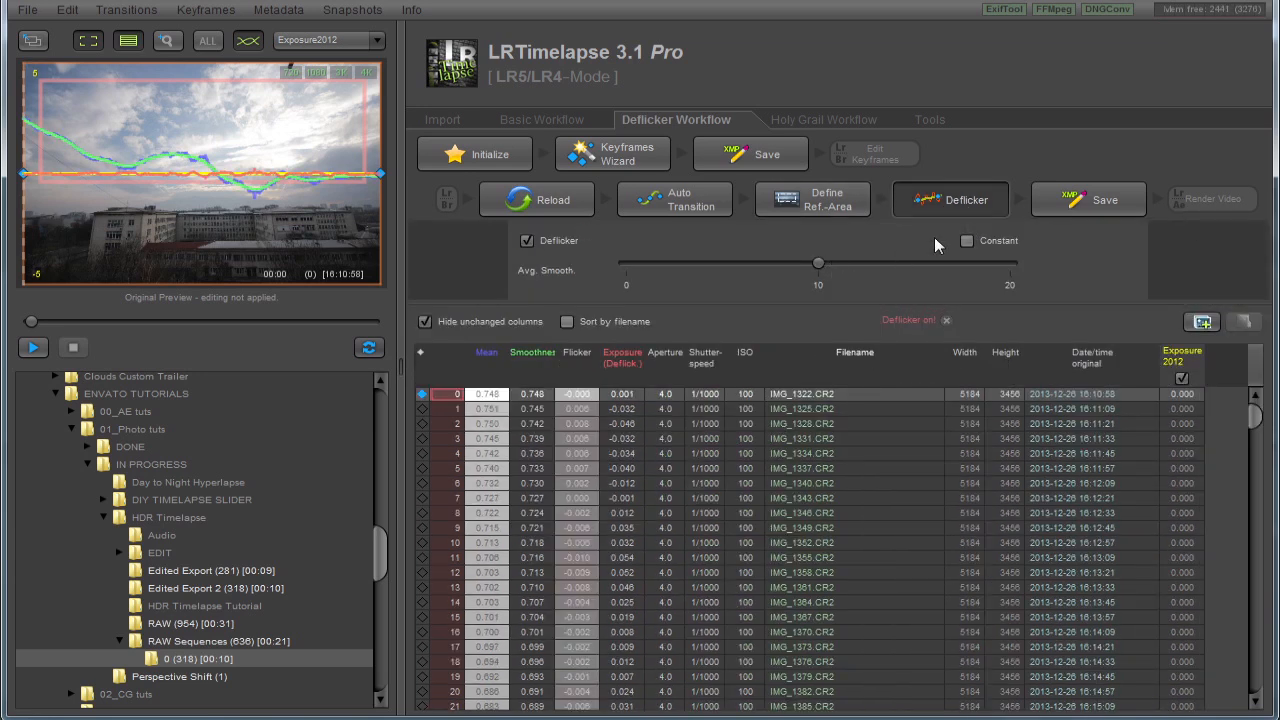
mouse_move(819, 265)
mouse_down()
mouse_move(629, 268)
mouse_move(1020, 274)
mouse_move(833, 275)
mouse_up()
click(1110, 202)
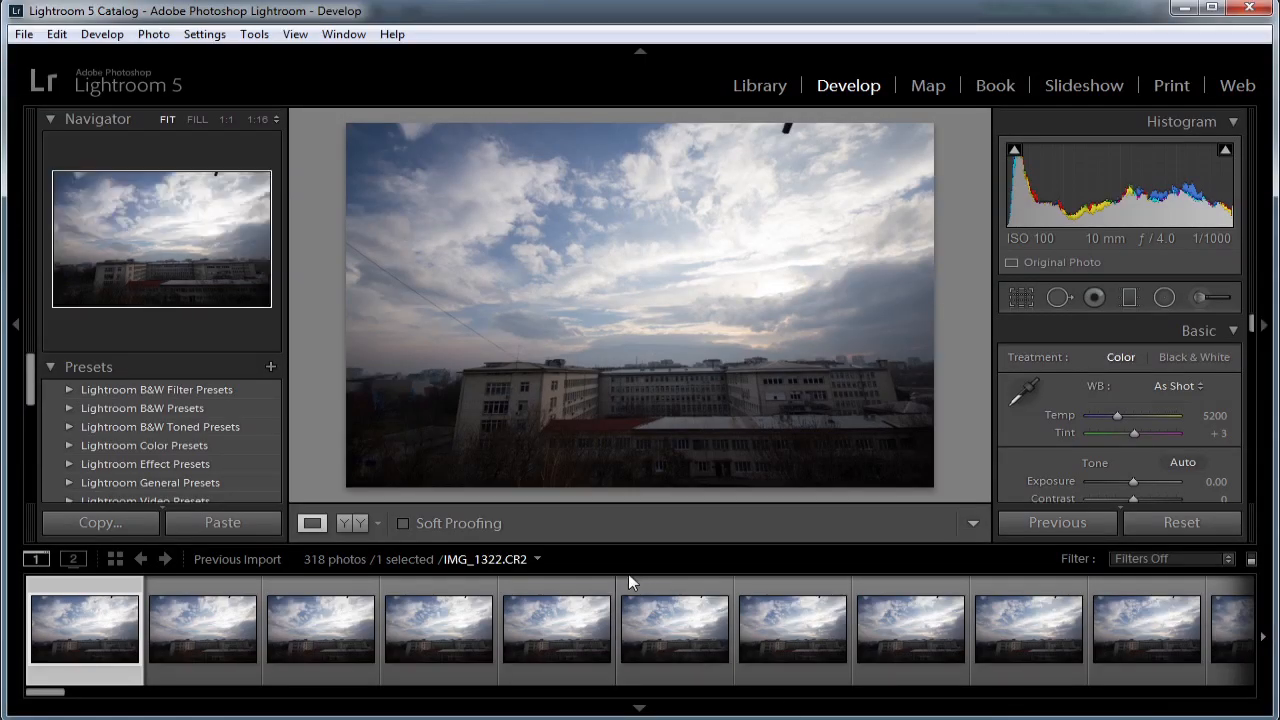
Switch to Lightroom, select all imported photos in the filmstrip, and read their metadata from the files
click(434, 610)
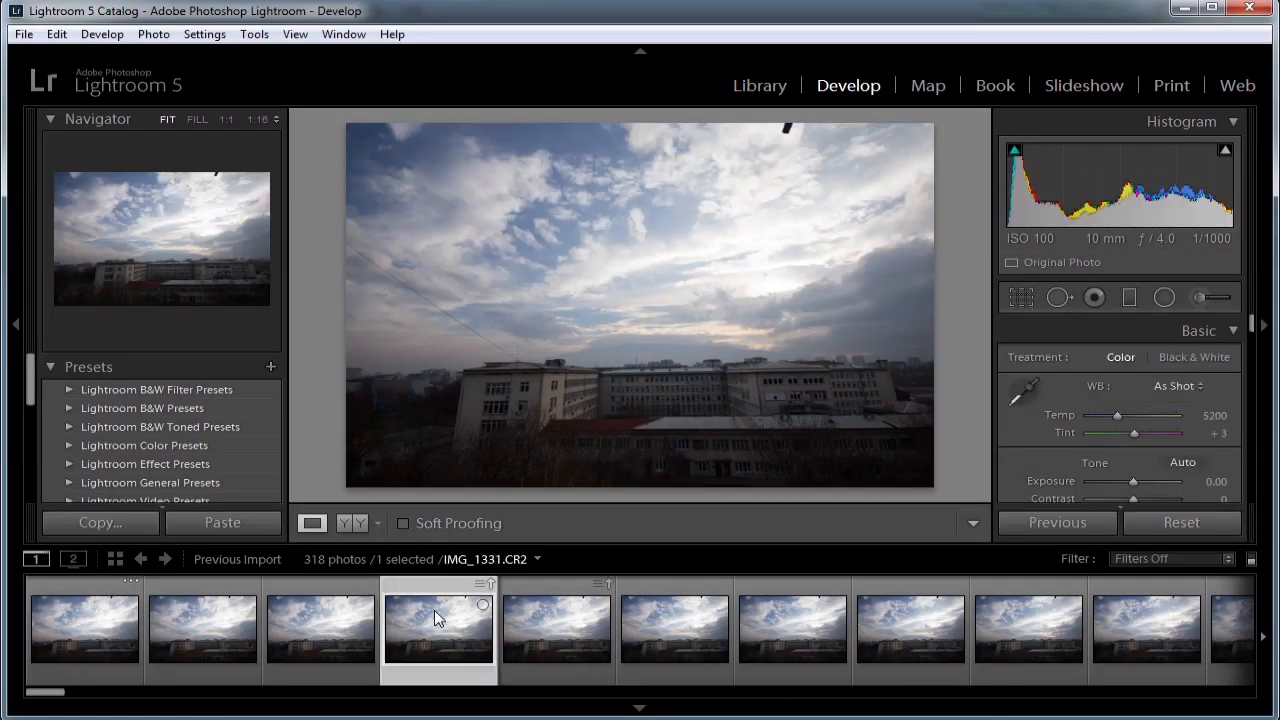
key(ctrl+a)
right_click(307, 613)
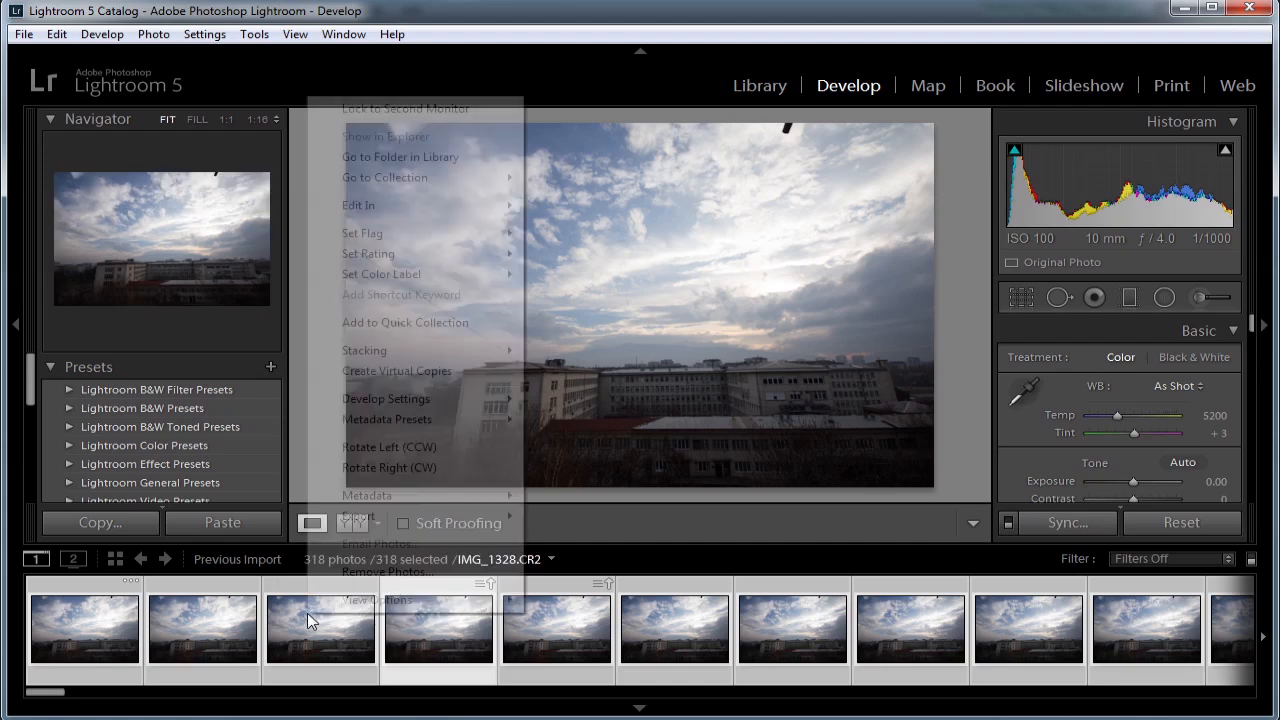
mouse_move(388, 497)
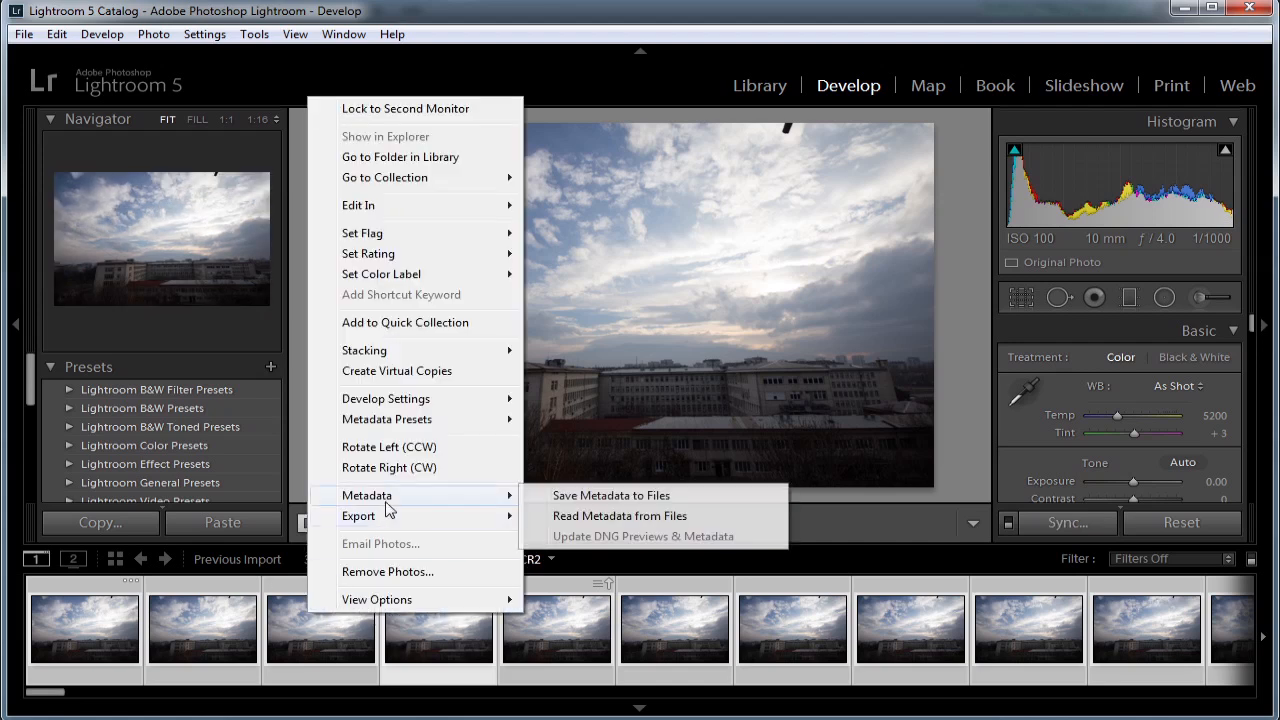
click(611, 515)
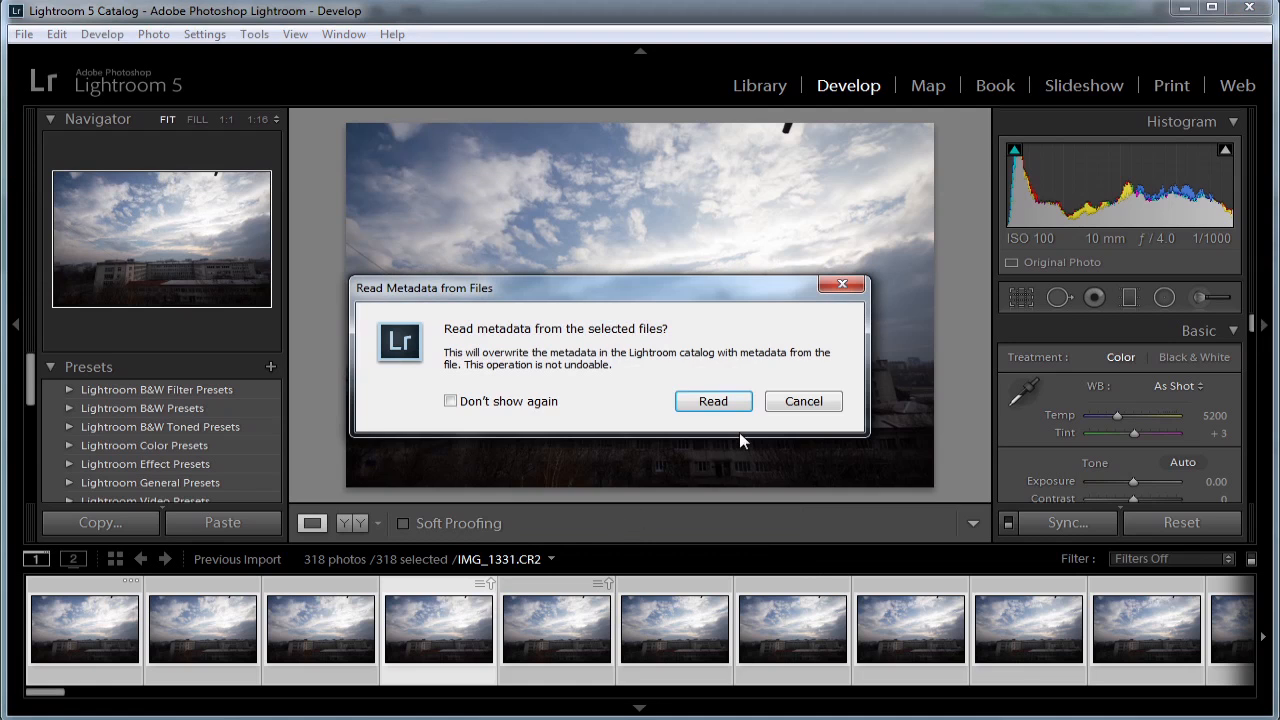
click(720, 401)
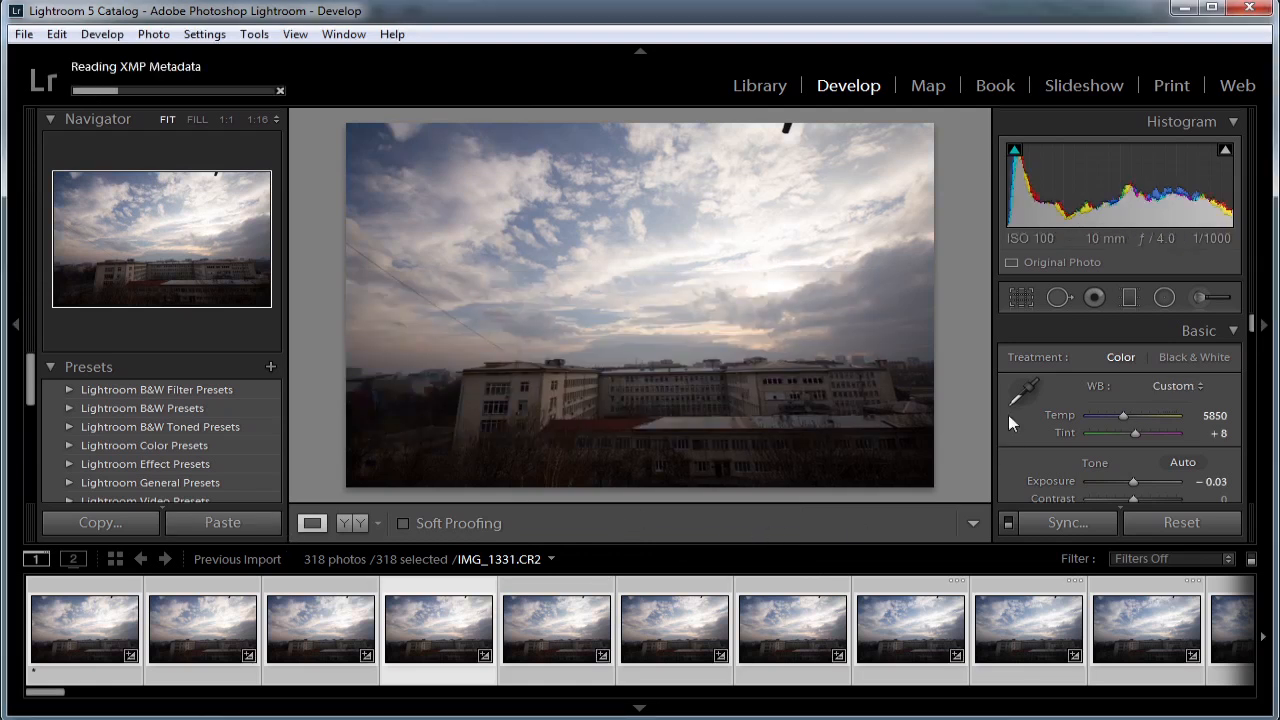
Examine the Exposure values of the individual photos from IMG_1328.CR2 through IMG_1346.CR2, and return to the first photo
drag(1249, 320, 1254, 340)
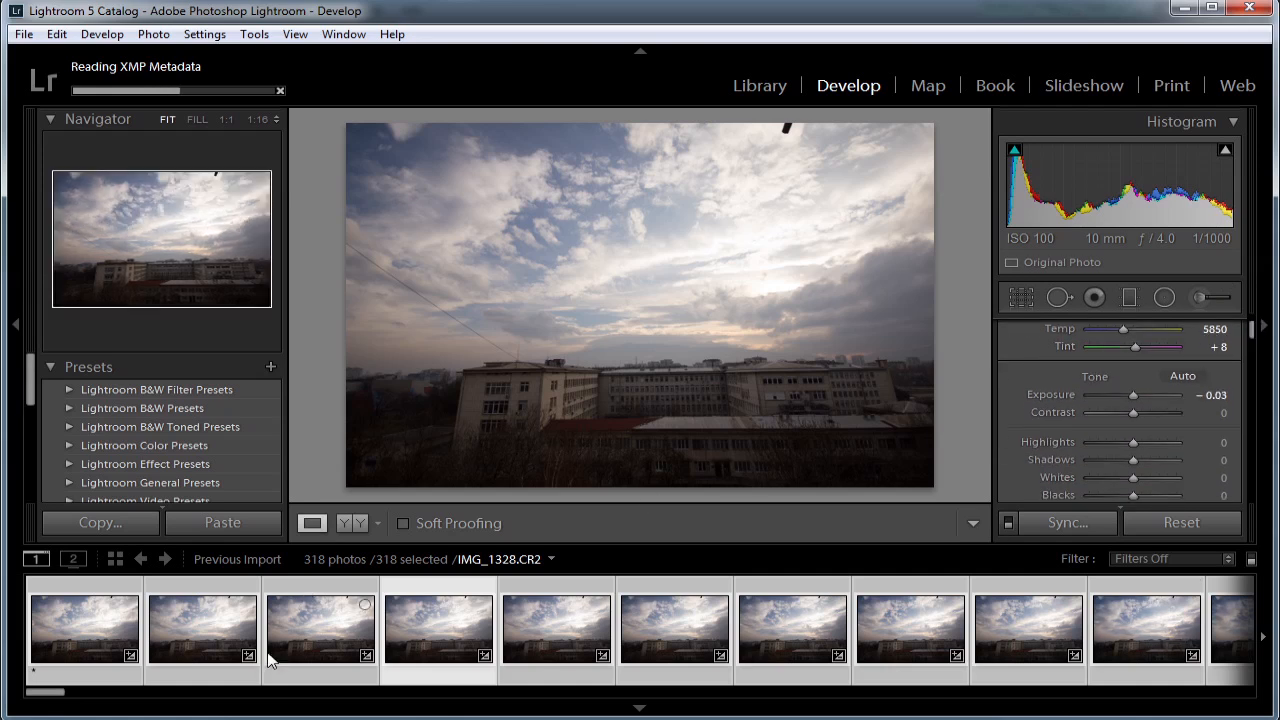
ctrl+click(306, 627)
click(304, 625)
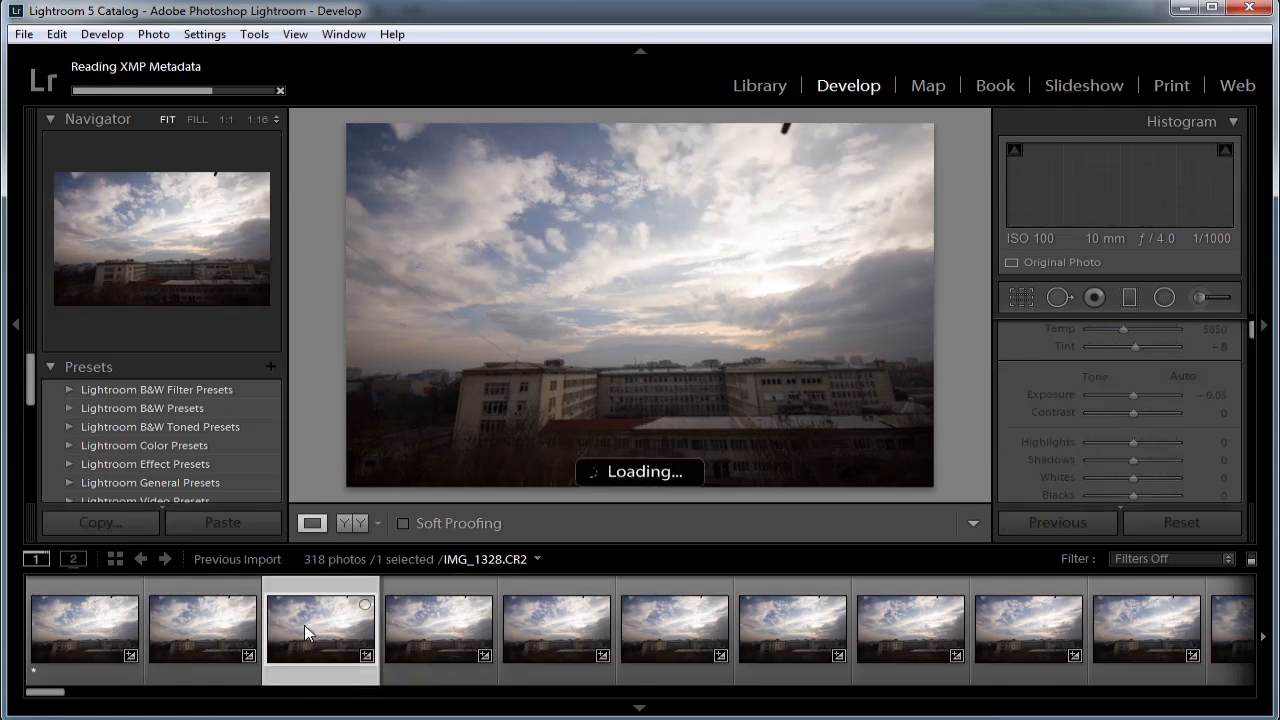
click(453, 627)
click(537, 622)
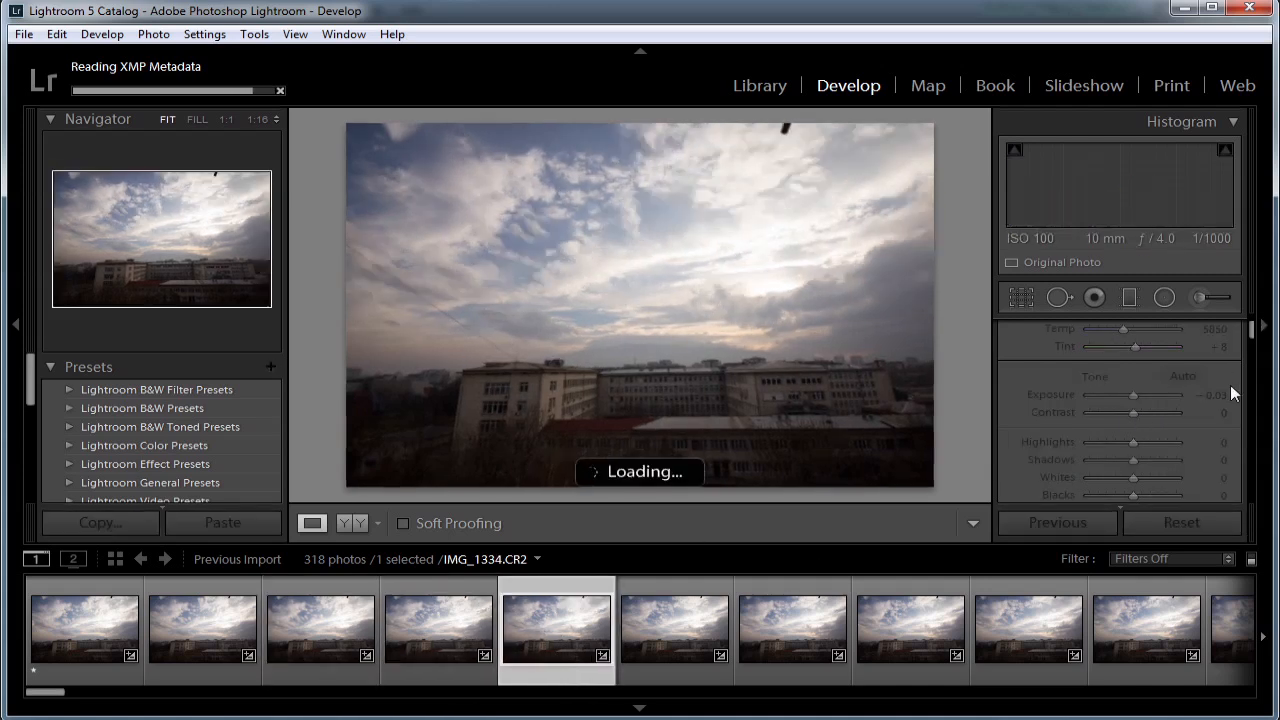
click(663, 632)
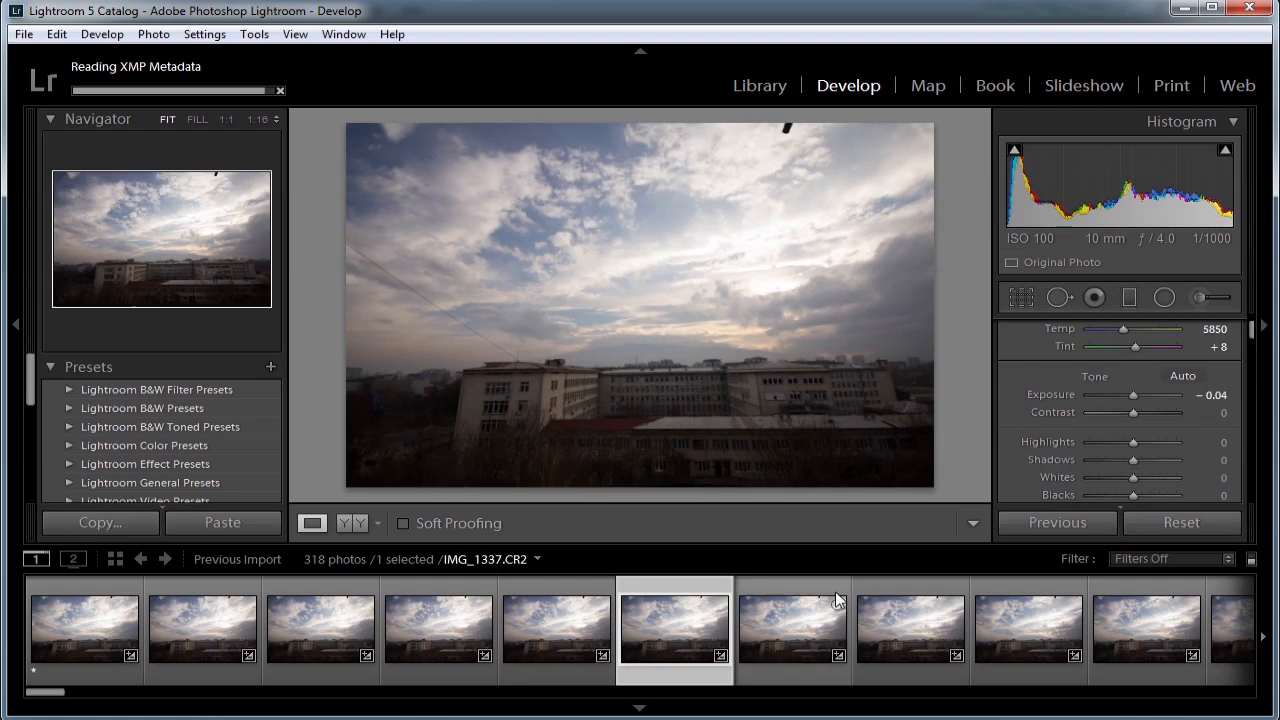
click(806, 620)
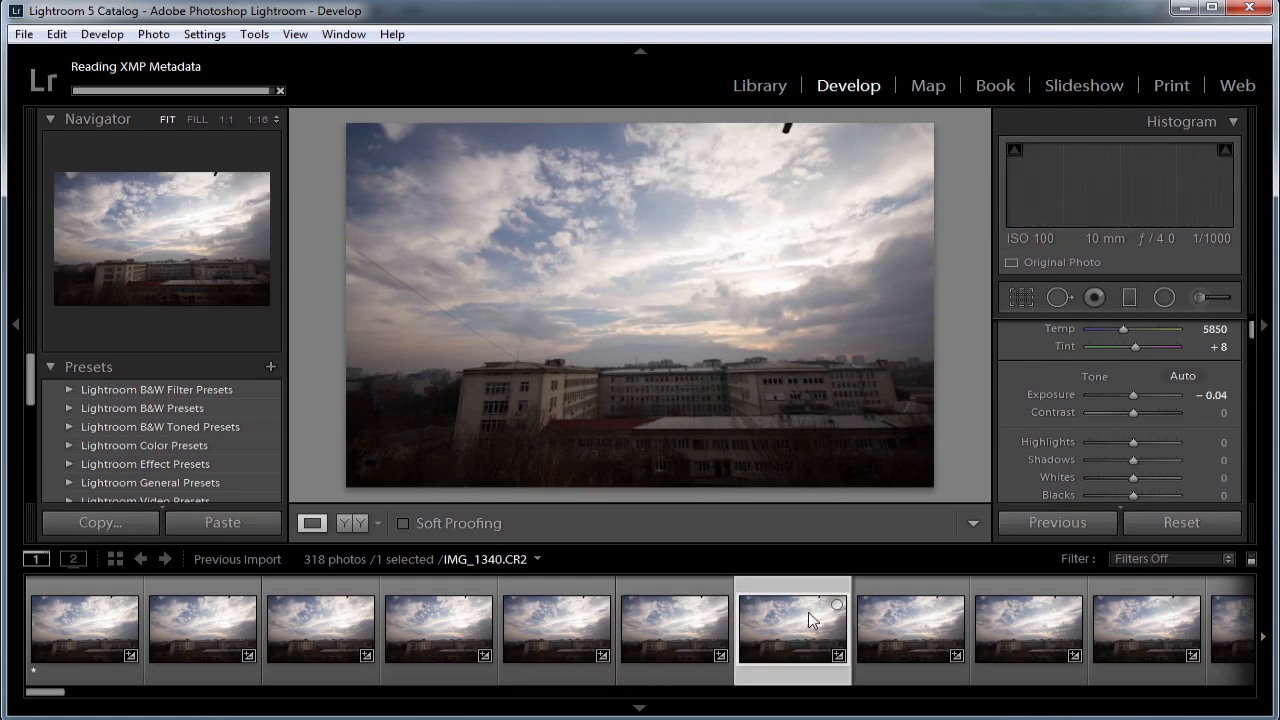
click(926, 610)
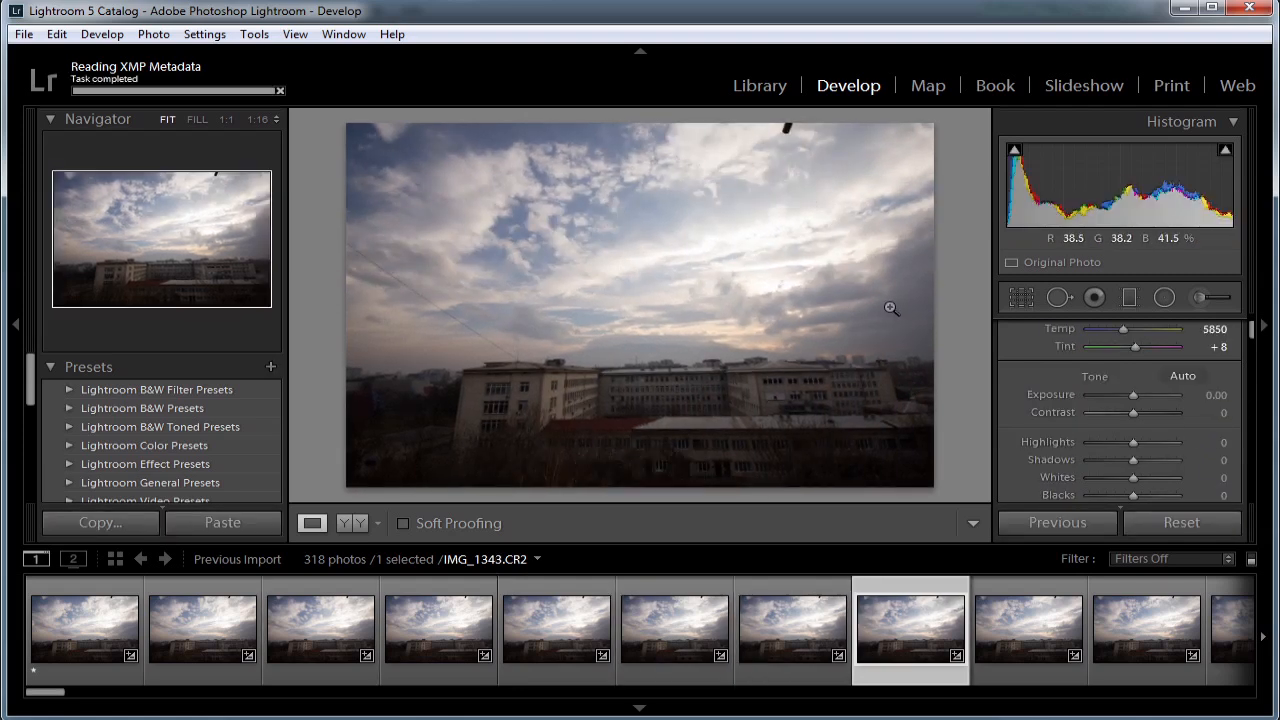
click(1013, 618)
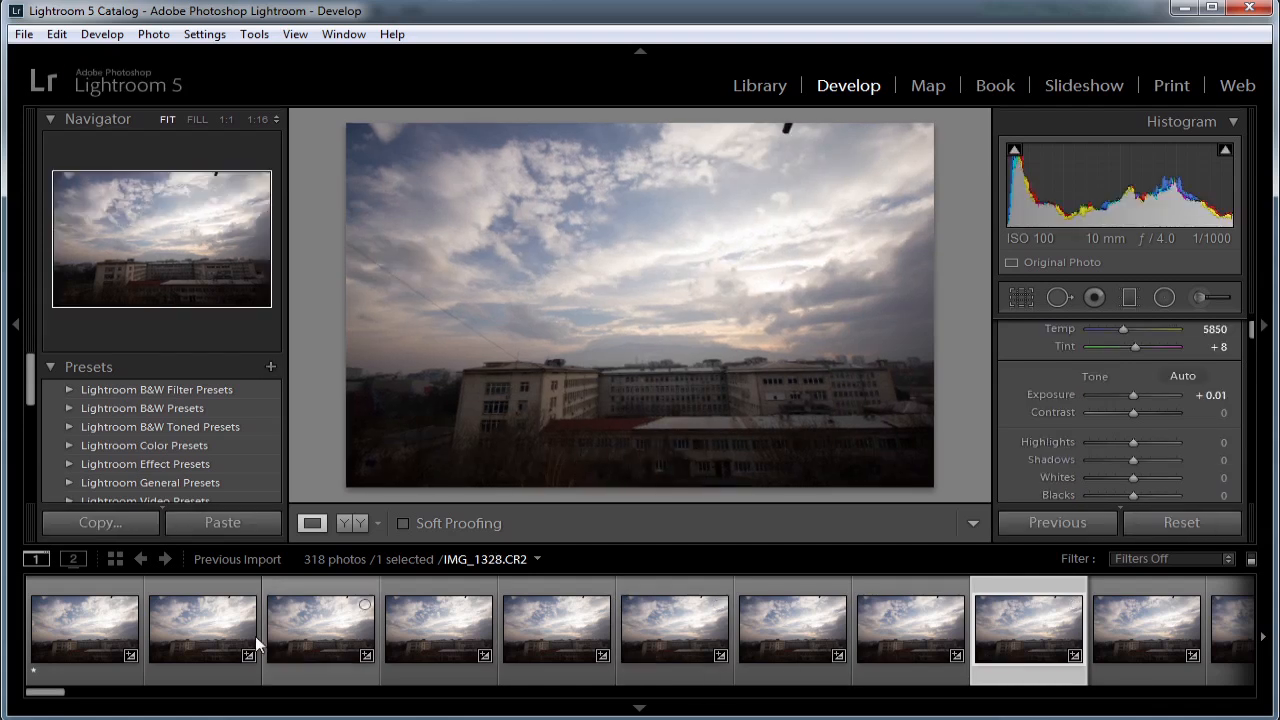
click(69, 621)
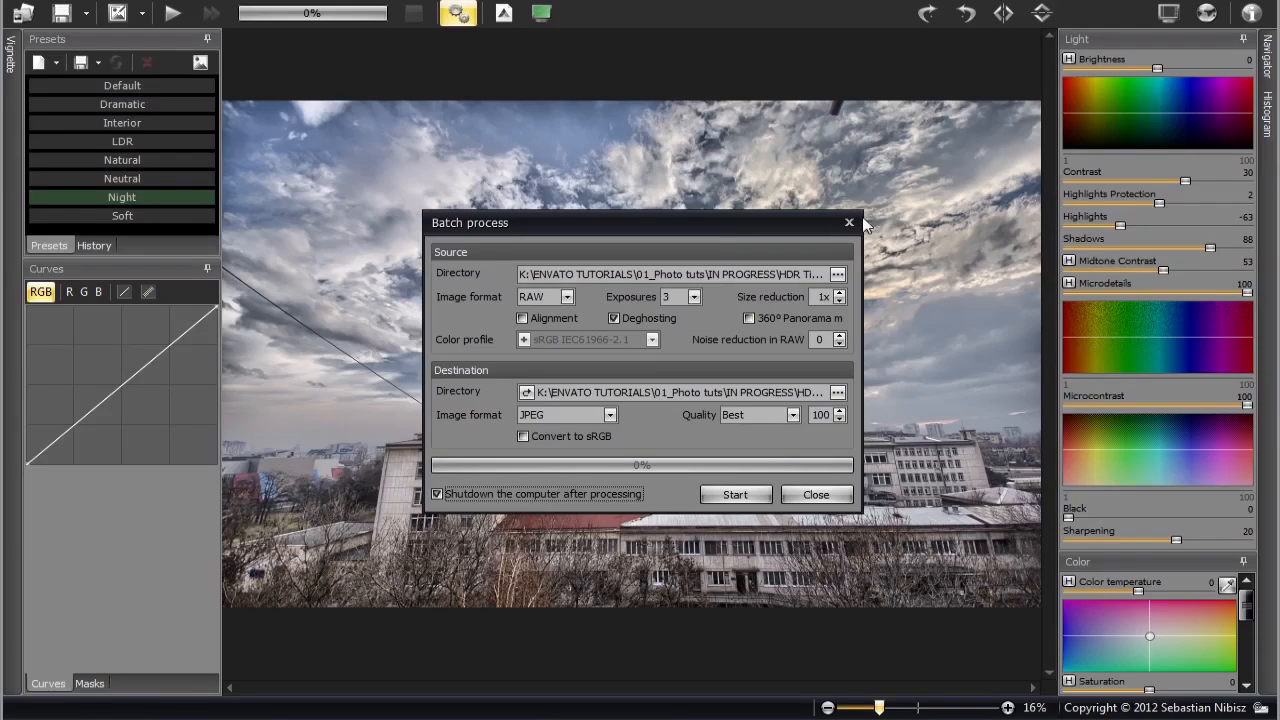
Switch to SNS-HDR and close the Batch process dialog without starting it
click(848, 223)
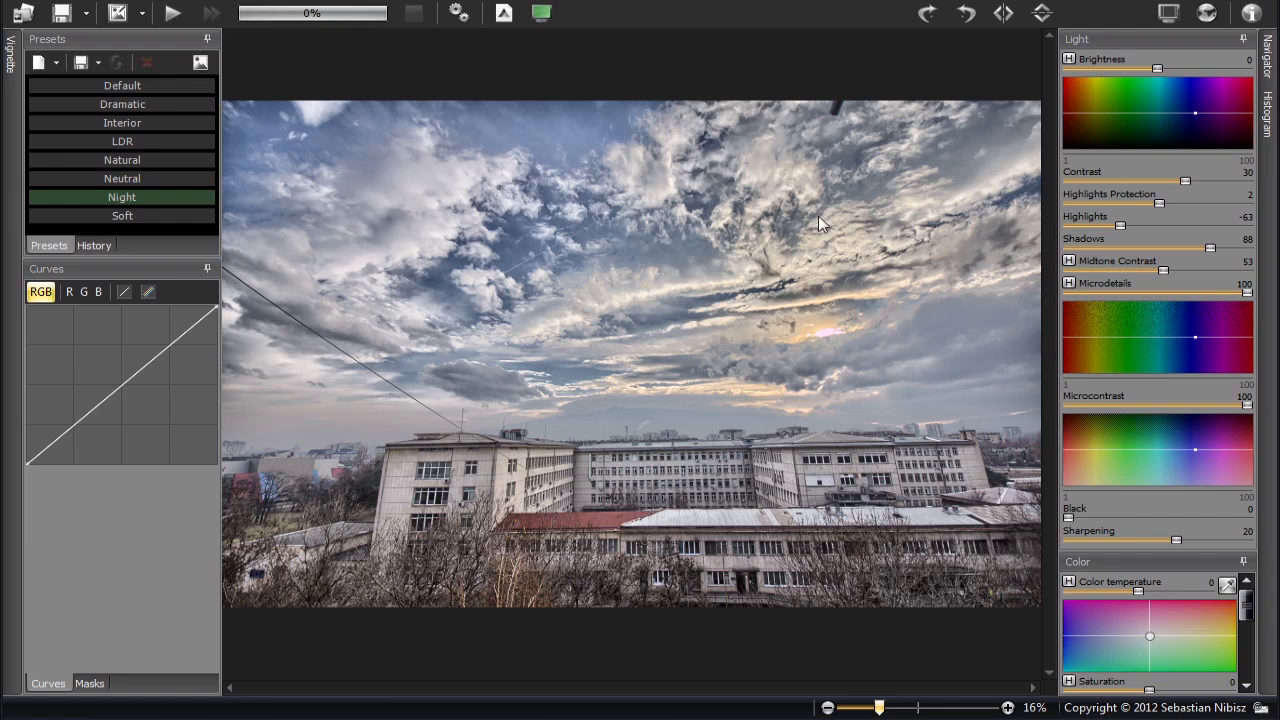